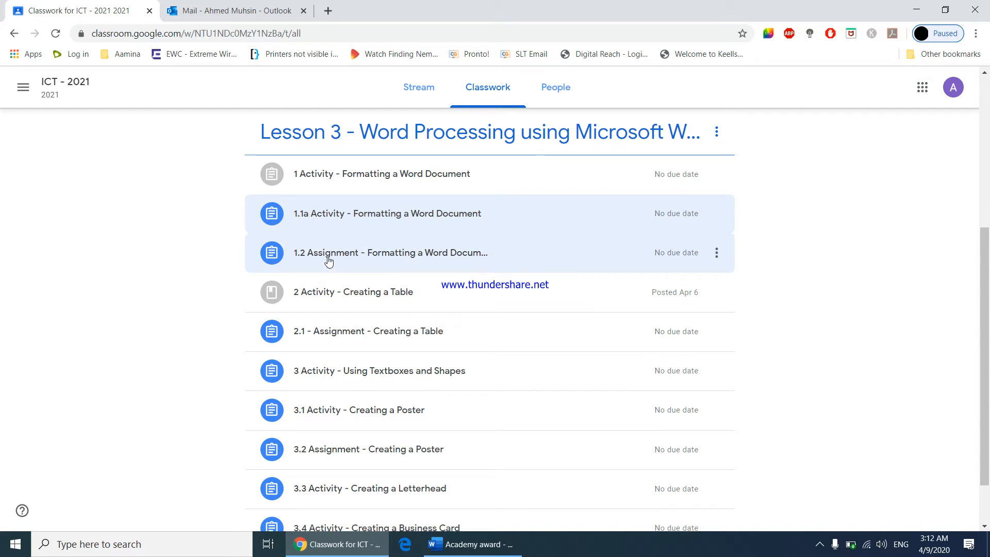
Open the 1.1a Activity's attached Word assignment file in a new window and download it
click(337, 217)
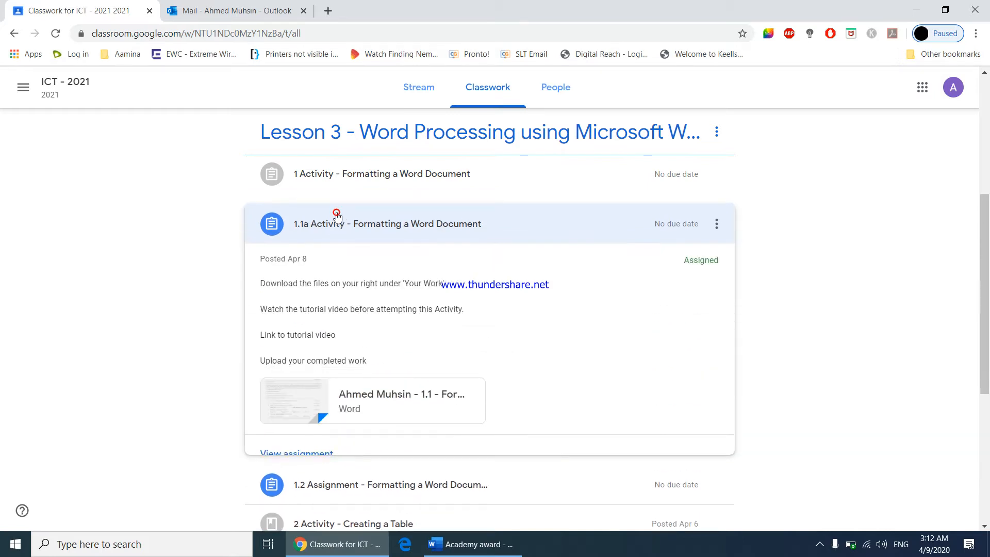
click(302, 398)
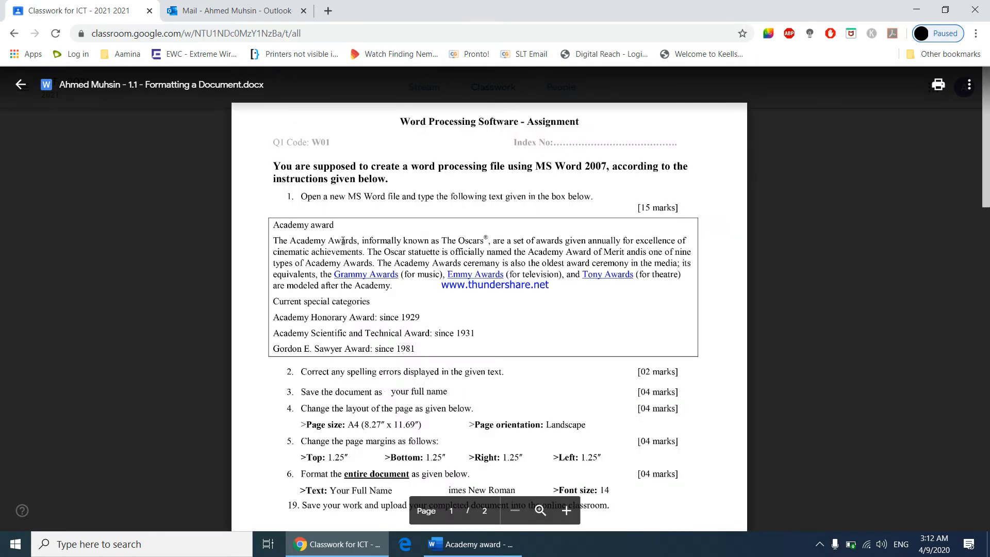
scroll(406, 324, down, 12)
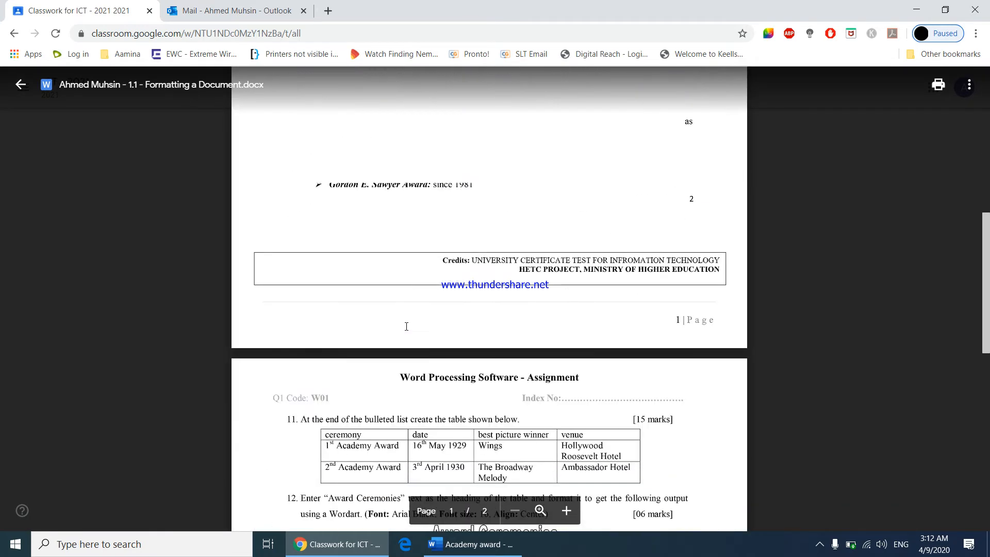
scroll(406, 327, up, 12)
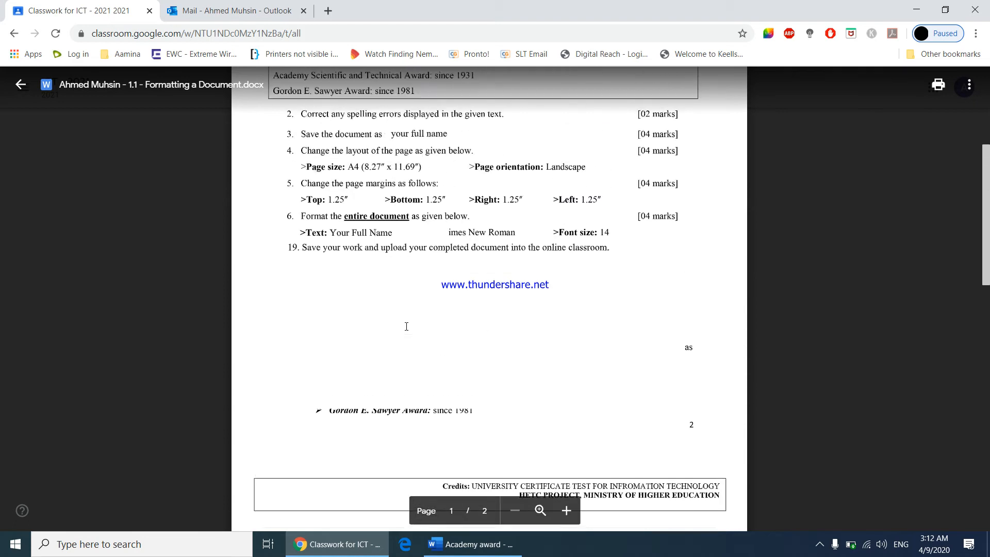
click(968, 84)
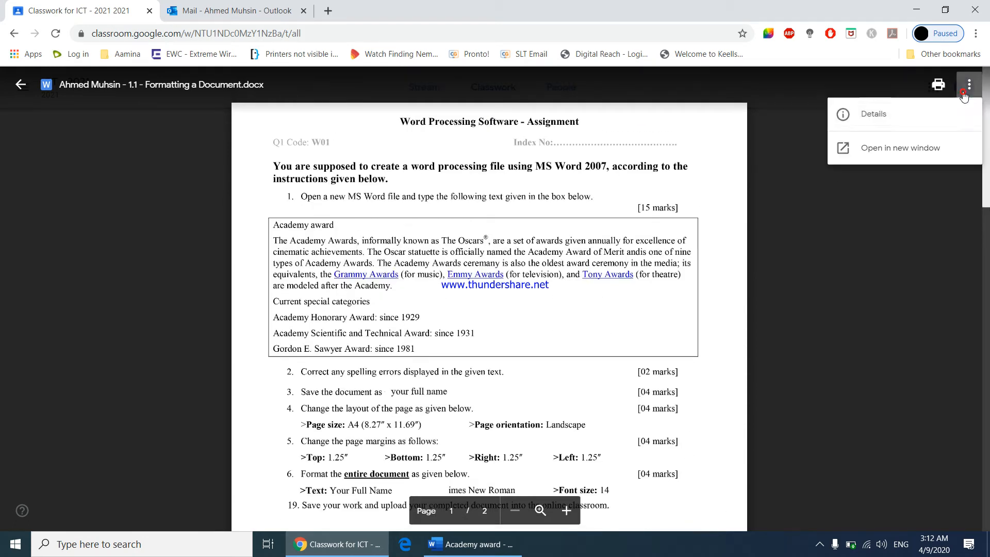
click(925, 149)
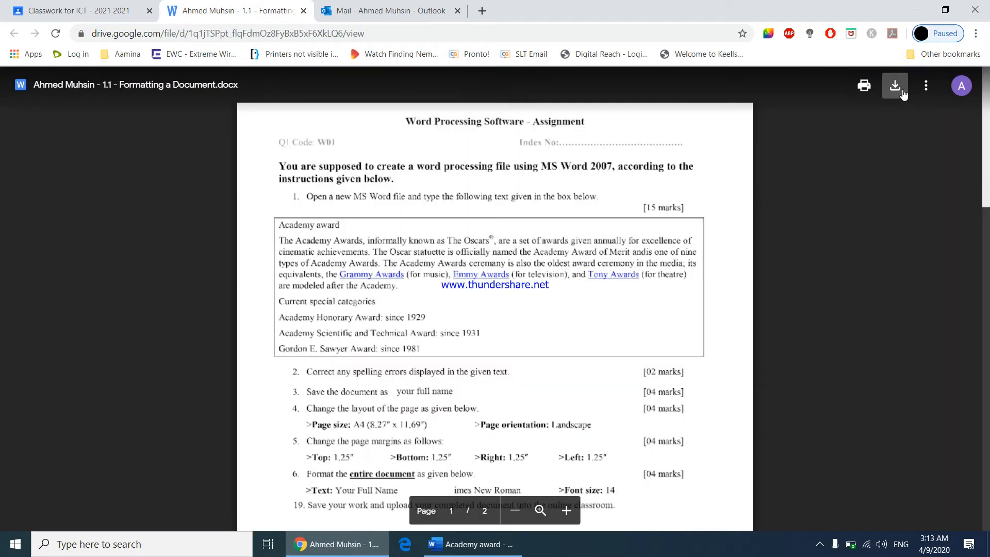
click(895, 86)
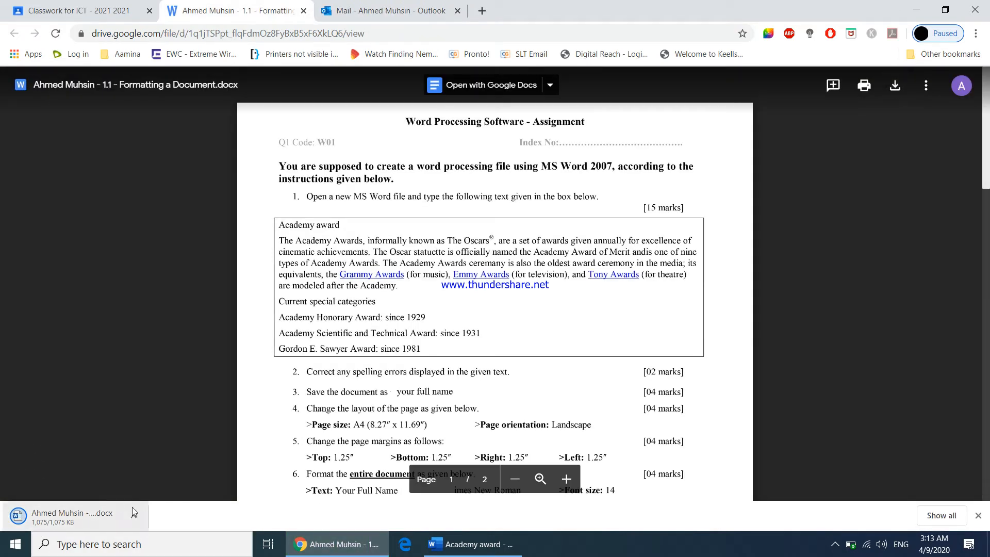
Open the downloaded assignment document from the Downloads folder and enable editing
click(132, 515)
click(148, 470)
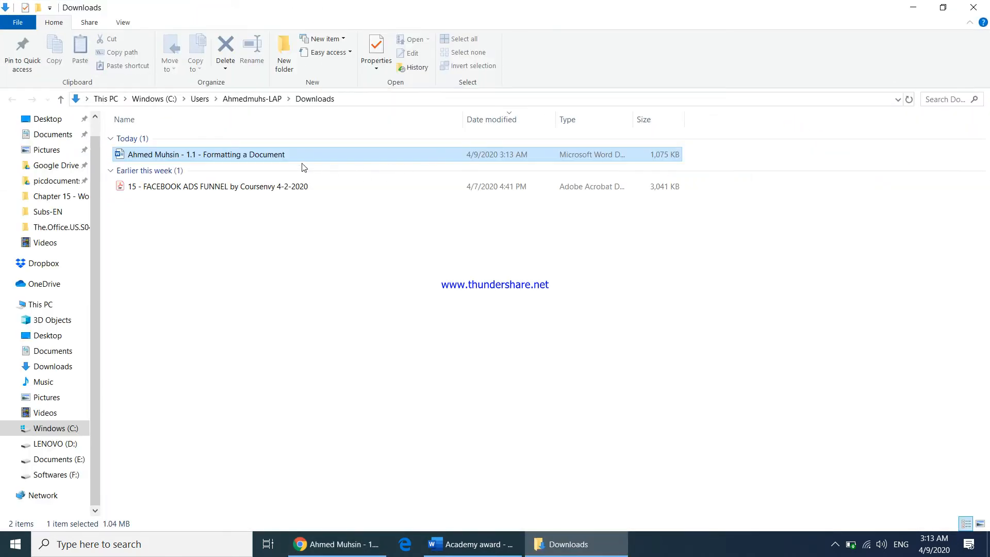
double_click(300, 157)
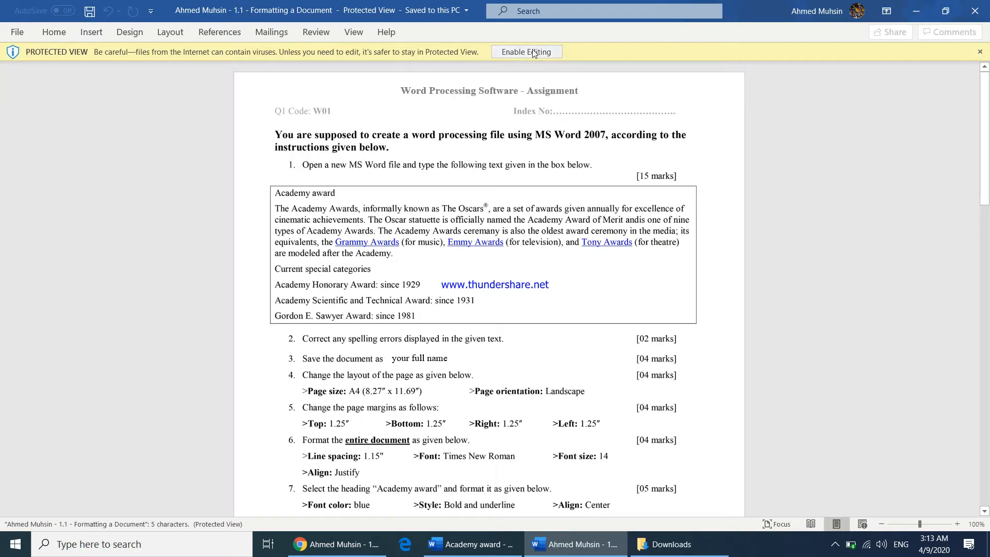
click(531, 52)
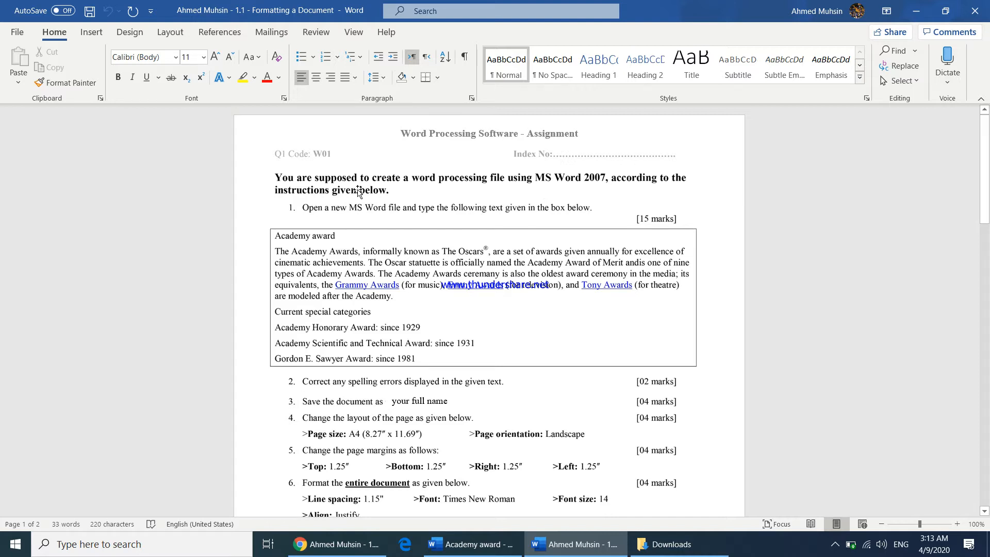
Compare the assignment instructions with the Academy award document's text
scroll(398, 204, down, 1)
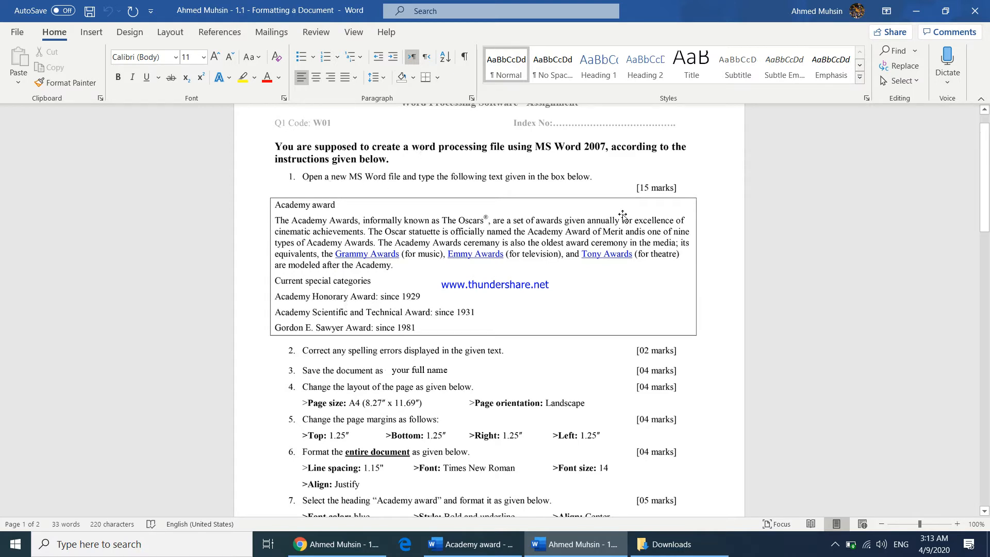
click(475, 554)
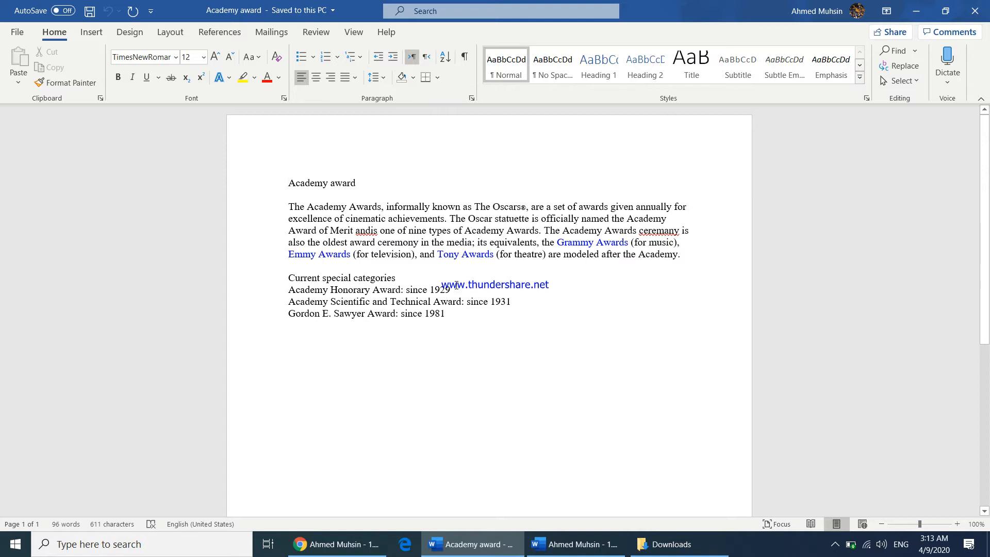
click(575, 545)
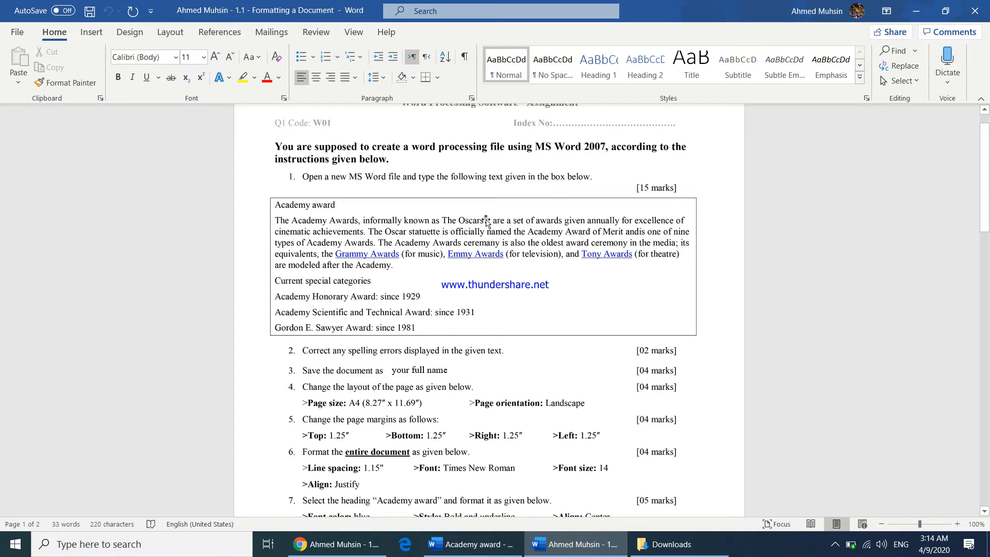
Replace the mark after "The Oscars" with a Registered Sign symbol
click(435, 545)
click(523, 208)
key(Delete)
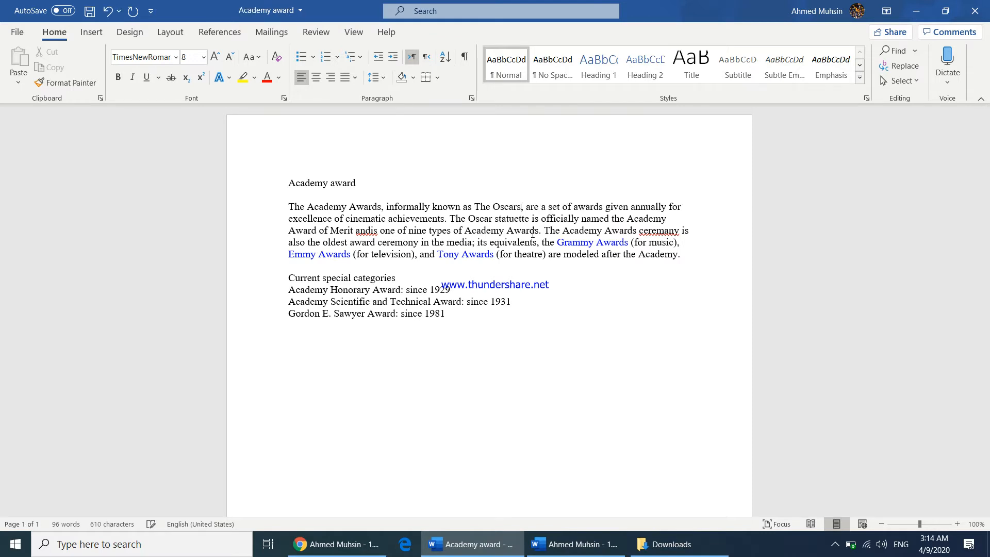
text(,)
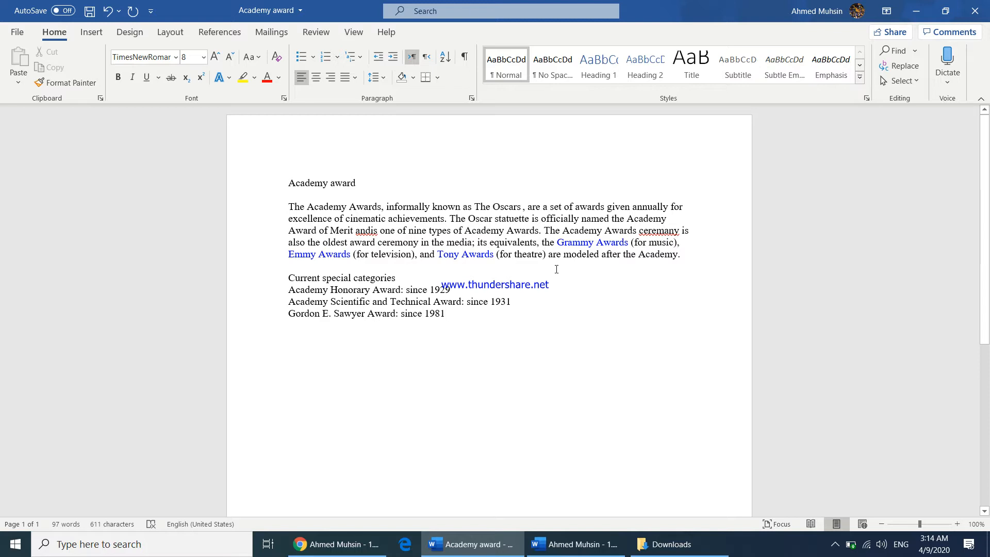
click(102, 33)
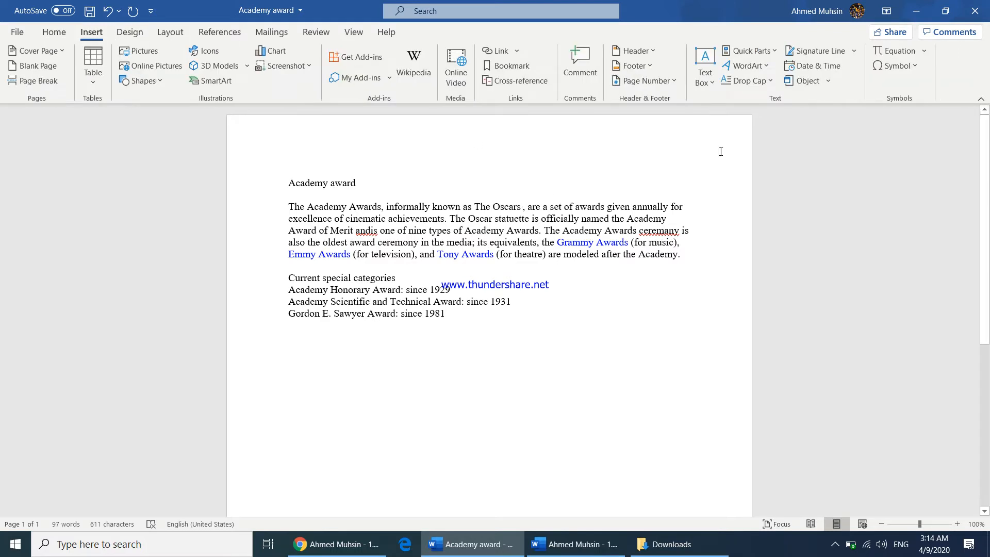
click(896, 66)
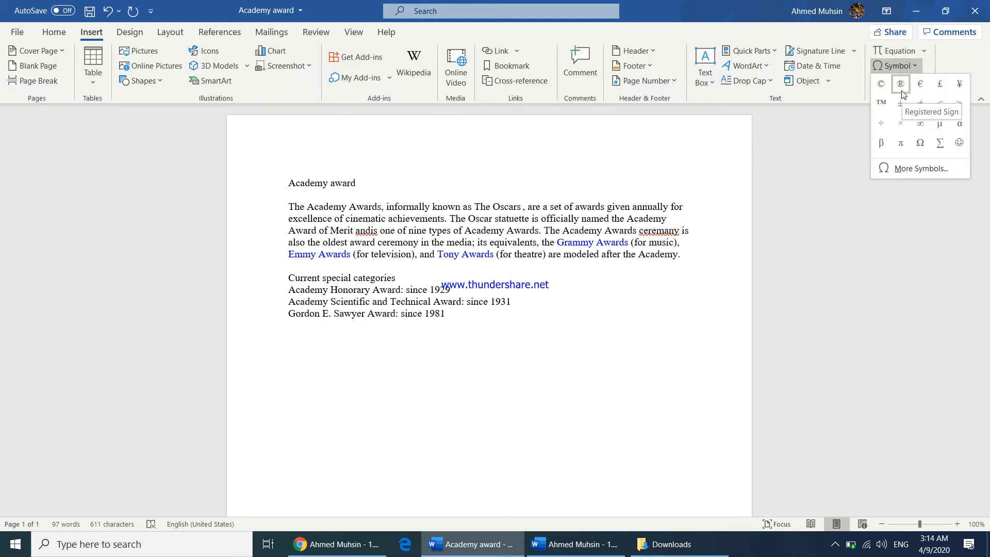
click(900, 83)
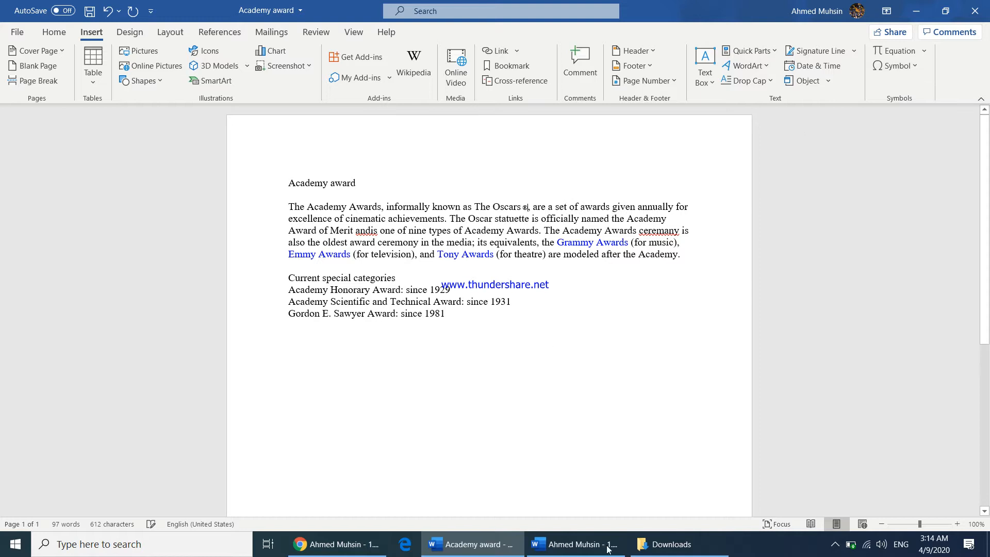
Type "2nd" on a new line below the text, superscript its "nd", then delete it
click(354, 548)
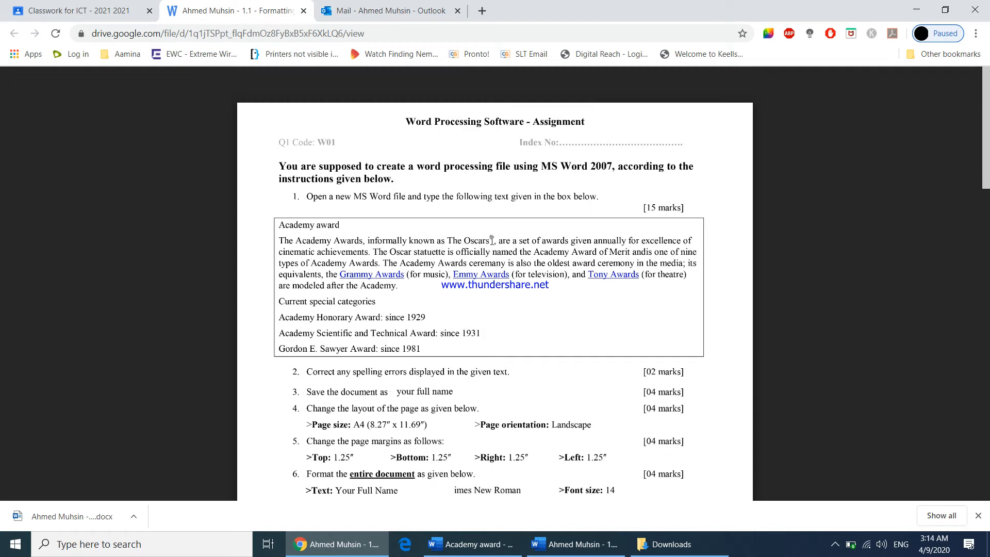
click(916, 10)
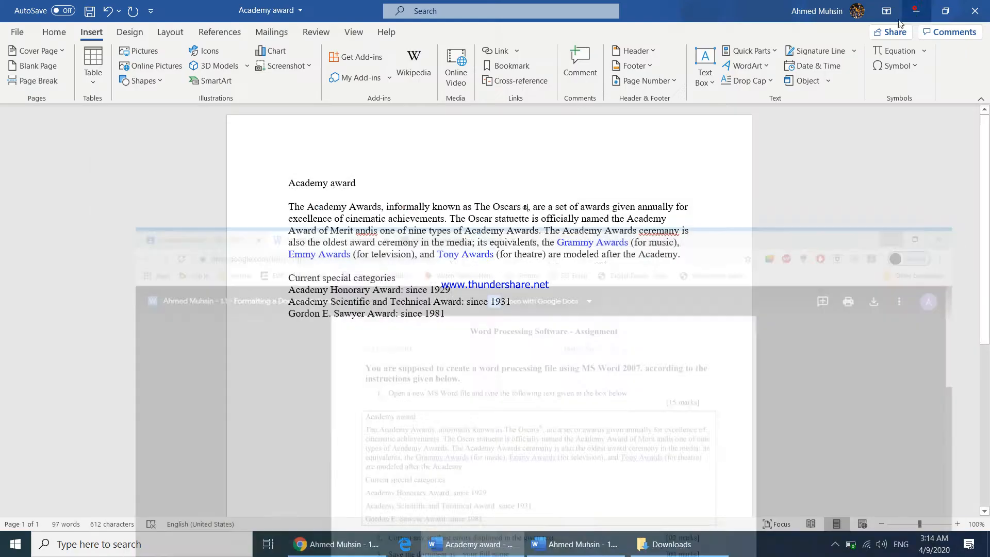
click(474, 316)
key(Return)
key(Return)
key(Return)
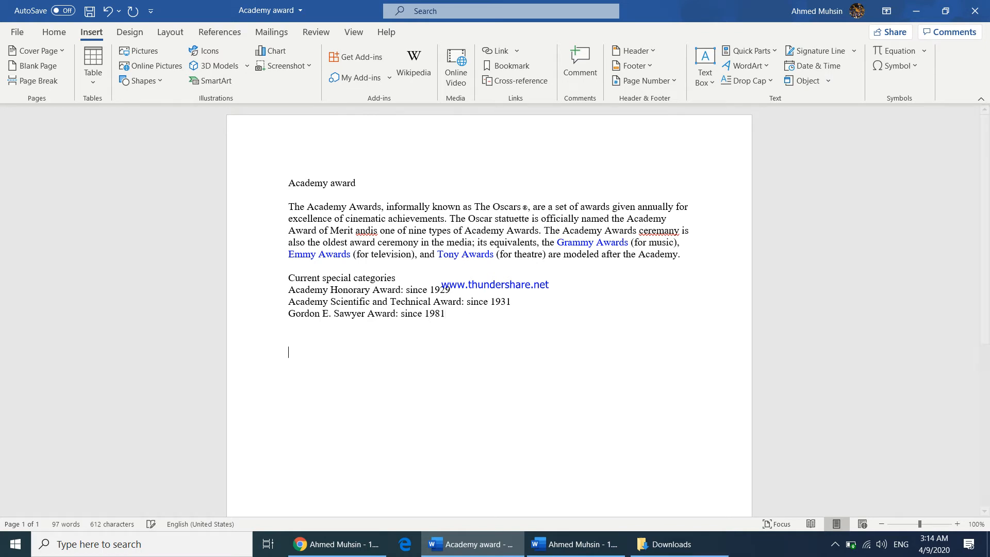
text(2nd)
key(shift+Left)
key(shift+Left)
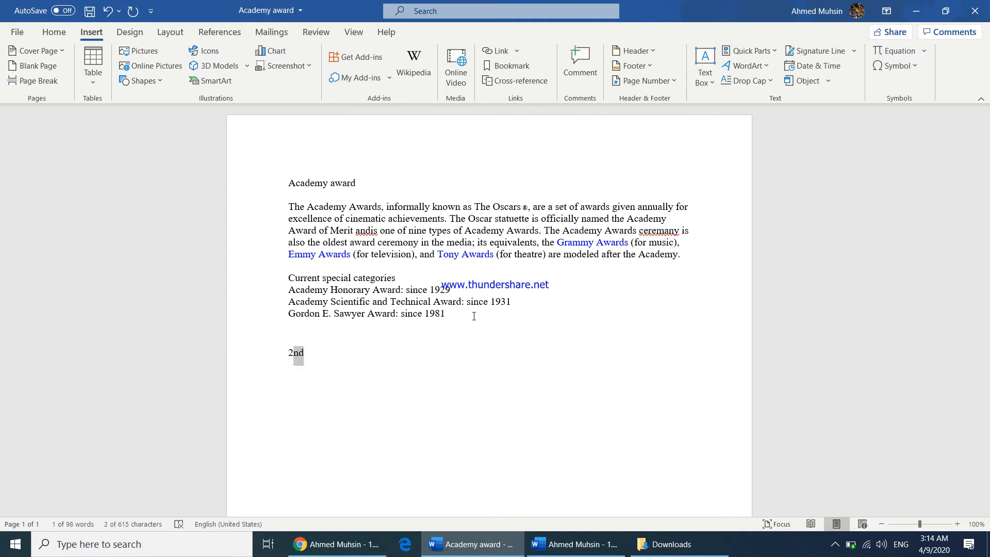
click(54, 32)
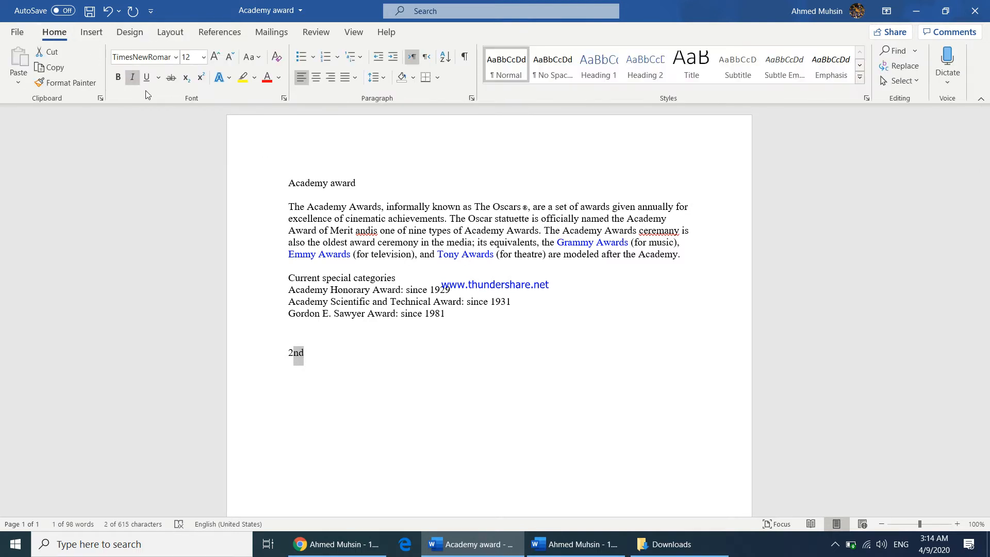
click(201, 78)
key(BackSpace)
key(BackSpace)
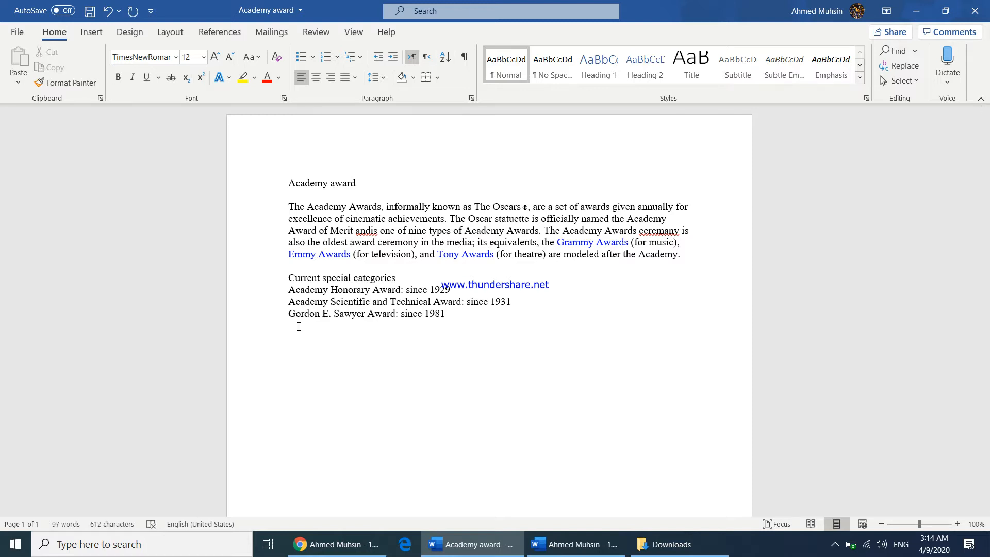
Type "H2O", make its 2 a subscript, then delete the whole word
text(H2))
key(BackSpace)
text(o)
key(BackSpace)
text(O)
drag(298, 352, 301, 353)
click(186, 82)
drag(288, 351, 320, 349)
key(Delete)
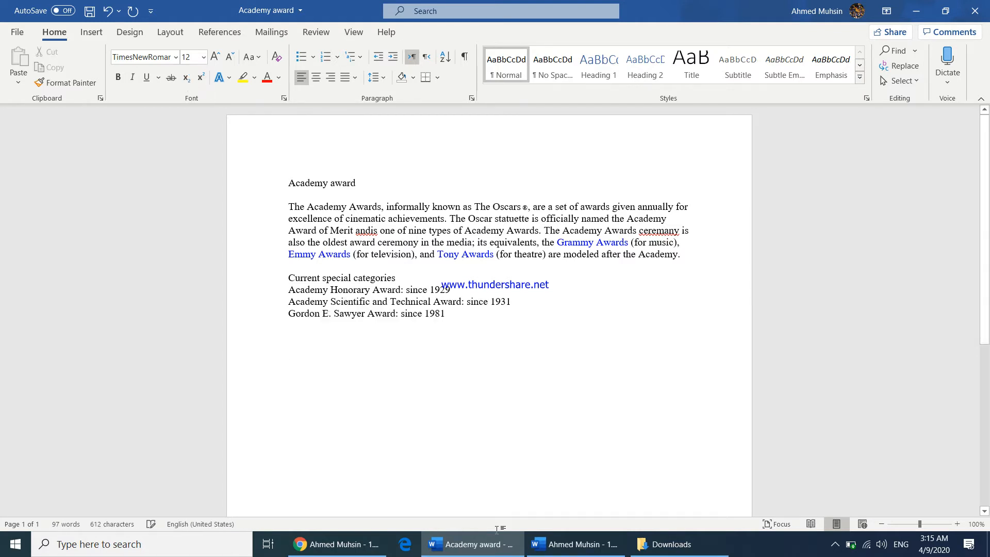
Superscript the registered sign after "The Oscars" and increase its font size to 10
click(576, 544)
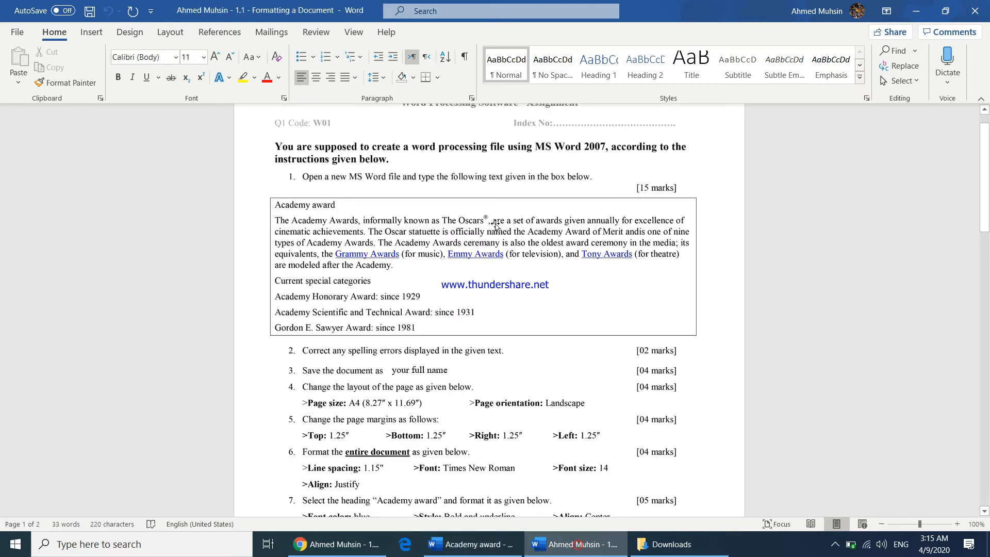
click(482, 551)
drag(524, 206, 528, 207)
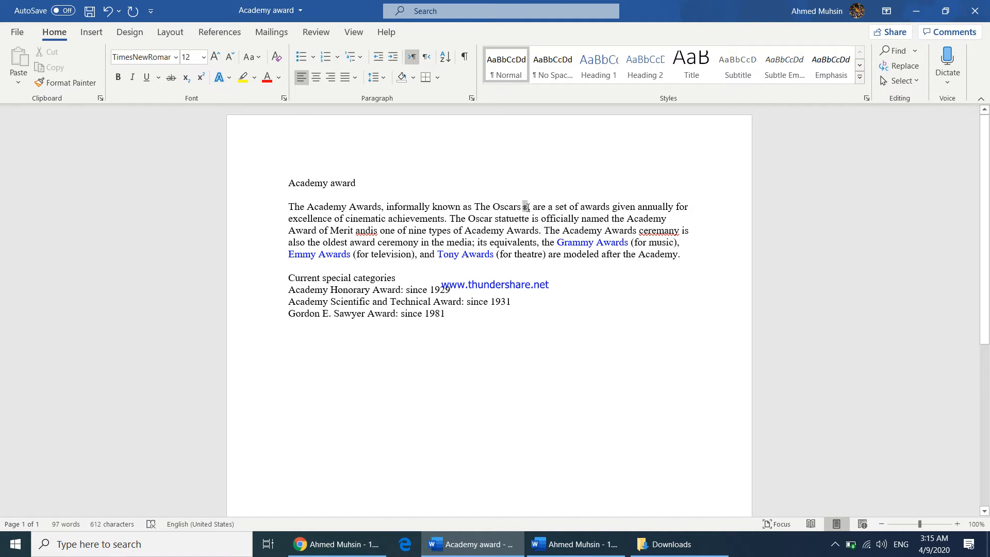
click(201, 79)
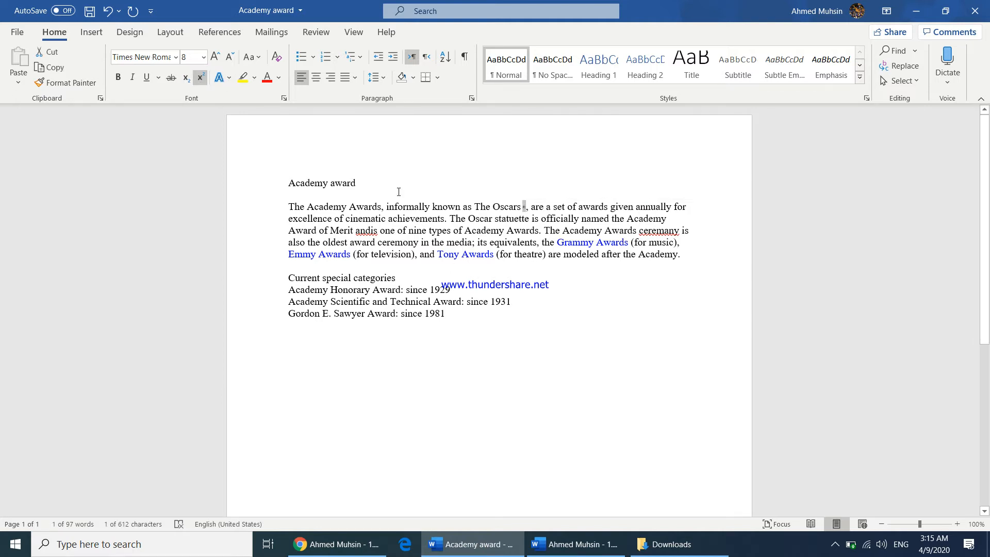
click(217, 58)
click(217, 59)
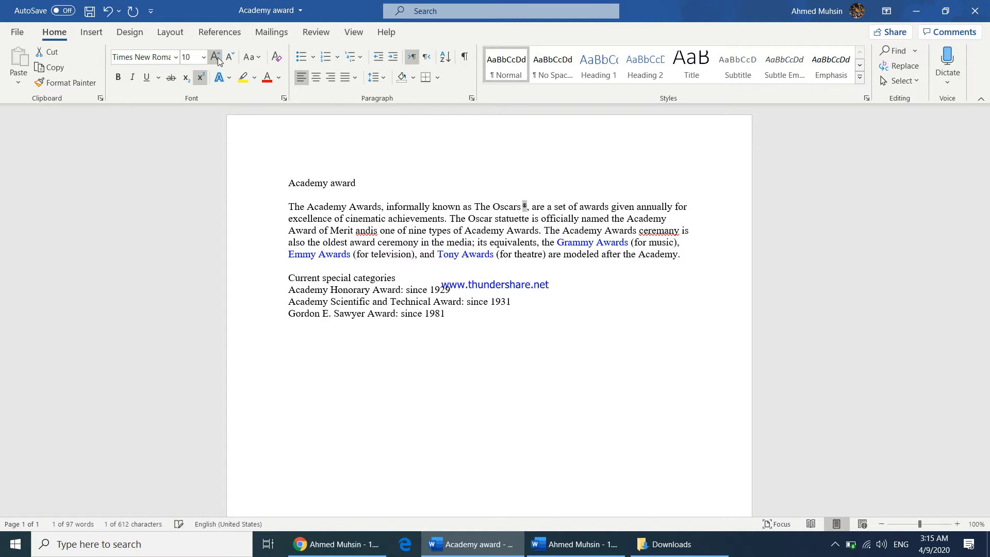
click(645, 377)
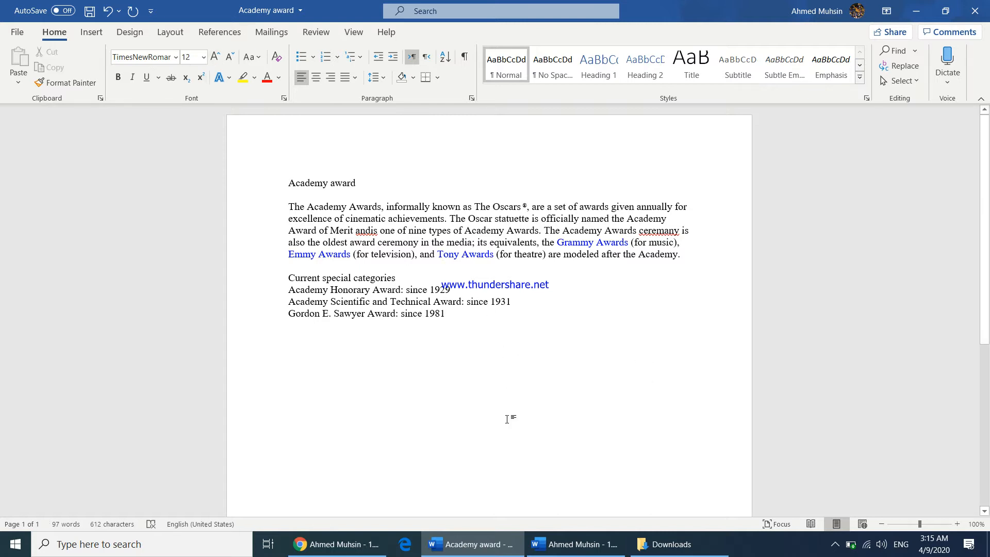
Correct the misspellings "andis" to "and is" and "ceremany" to "ceremony" with the spelling checker
click(578, 545)
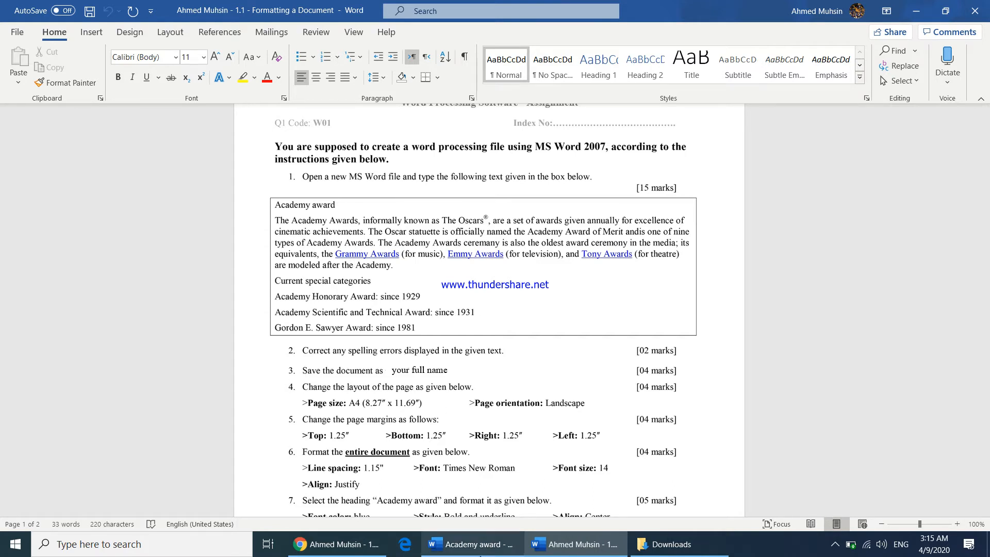
click(479, 551)
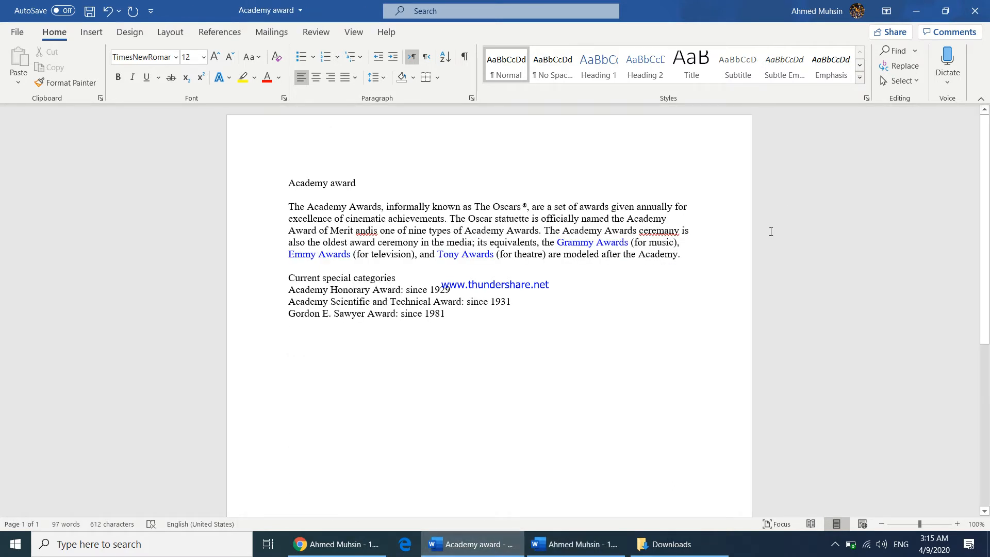
click(309, 36)
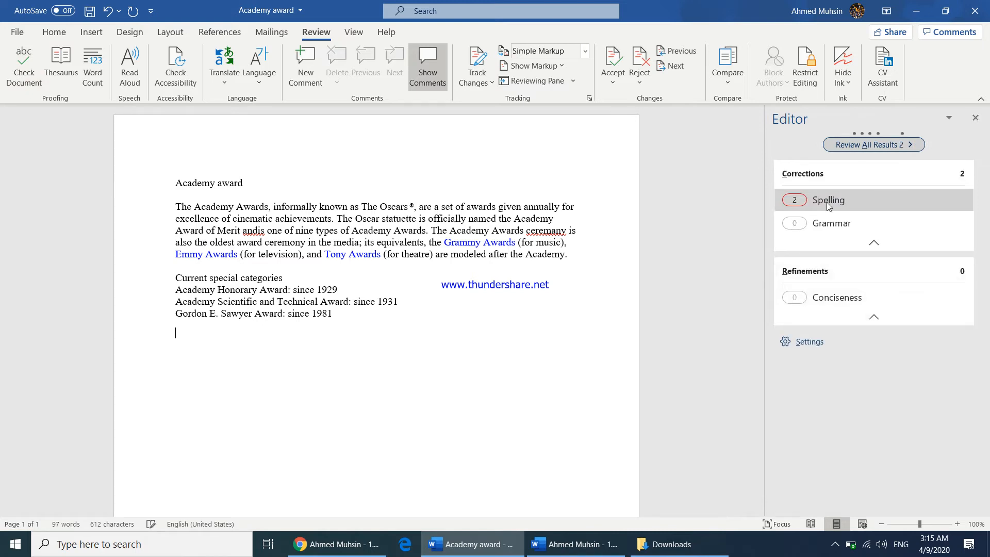
click(824, 206)
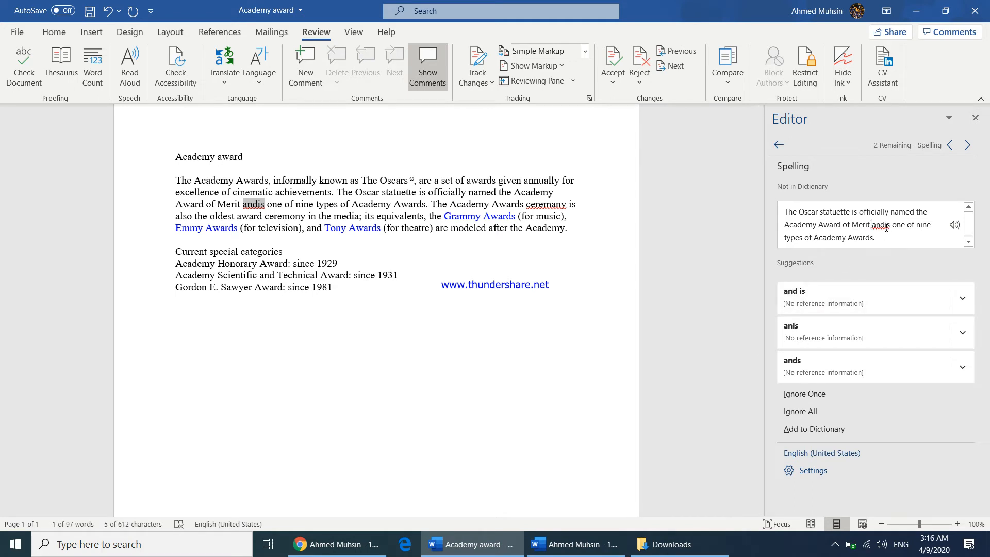
click(805, 297)
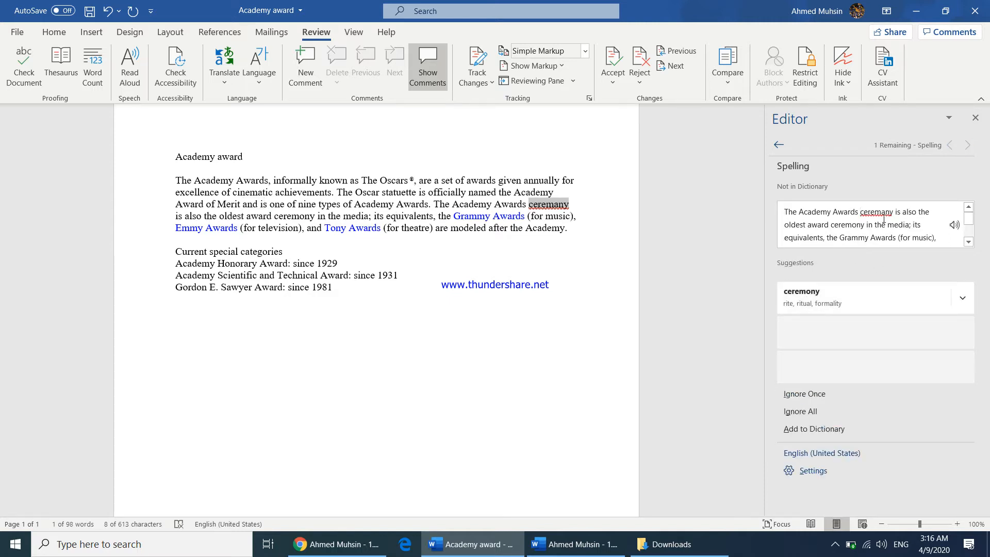
click(810, 308)
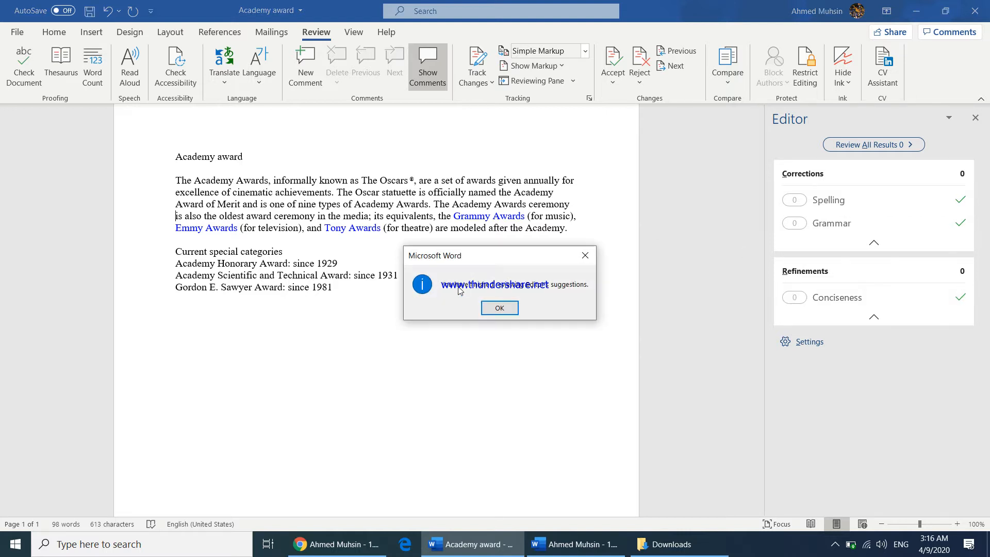
click(505, 310)
Save the document to the Desktop using the user's full name as the file name
click(584, 545)
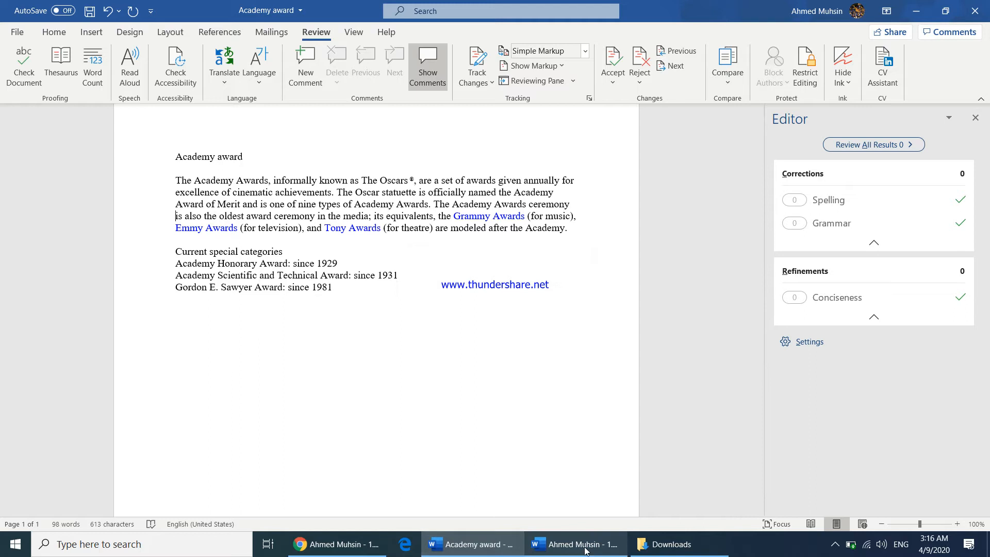
scroll(486, 409, down, 3)
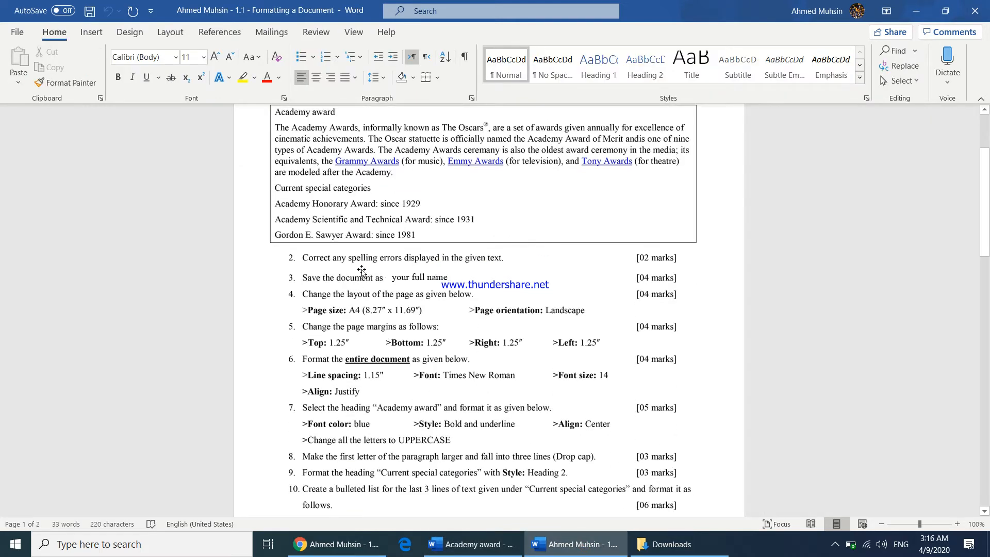
click(912, 16)
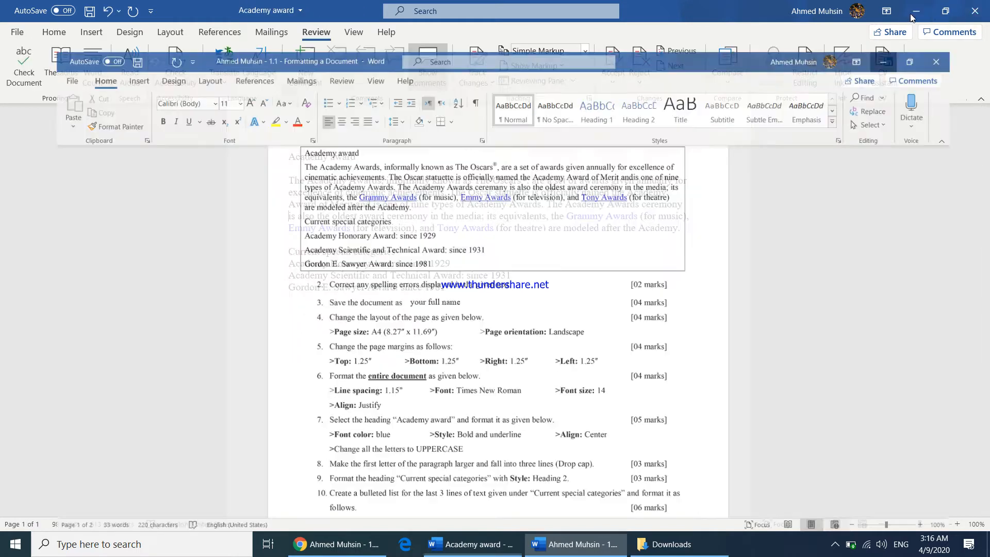
click(18, 32)
click(39, 202)
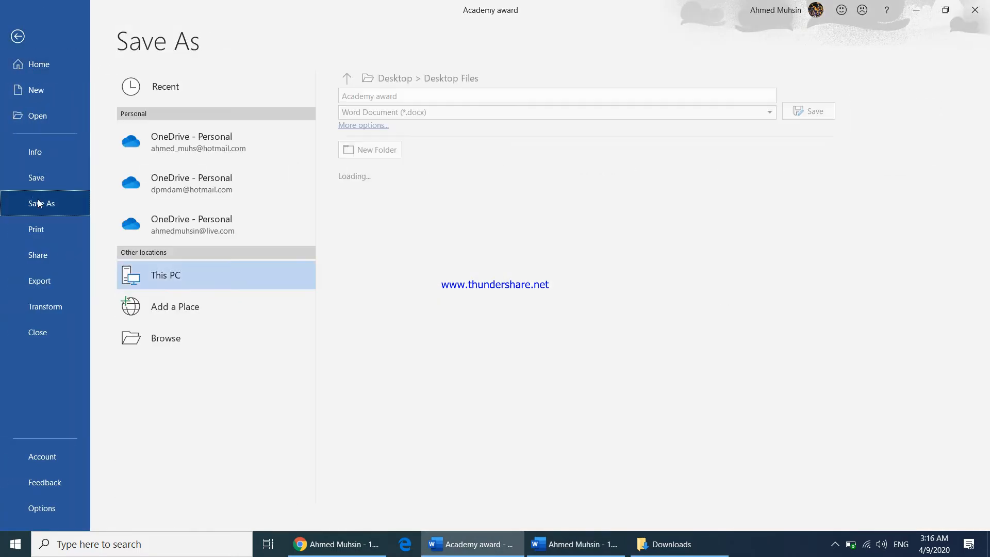
click(161, 347)
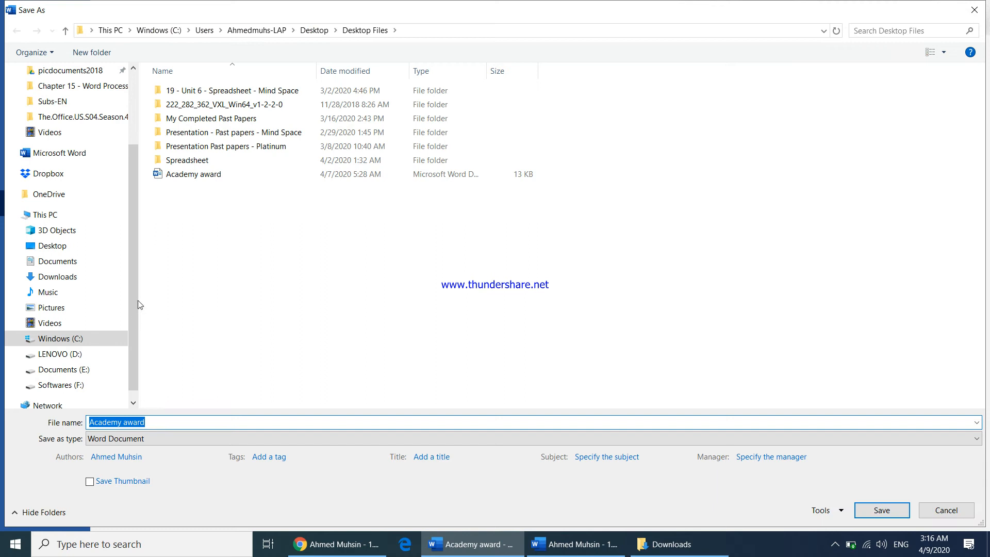
click(58, 247)
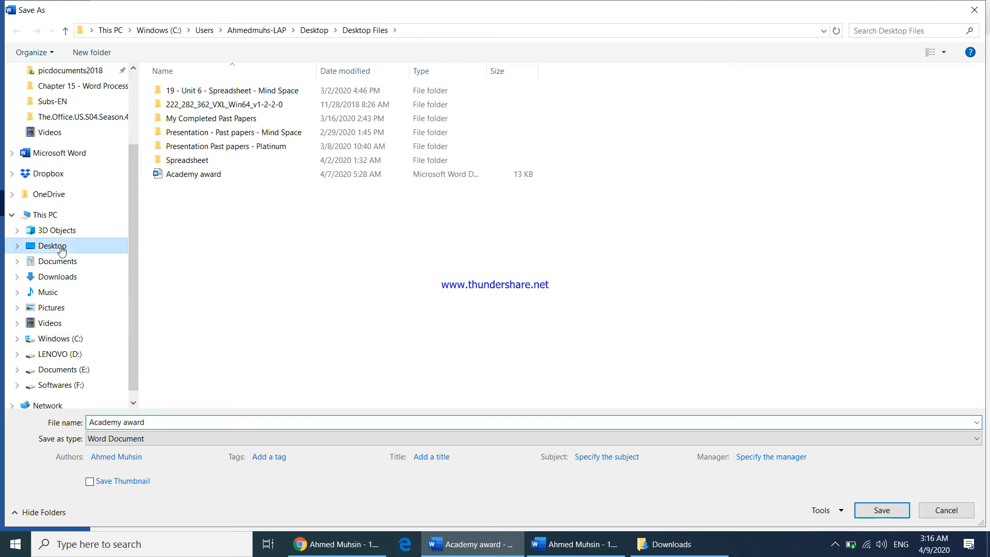
click(153, 421)
text(Ahmed Muhsin)
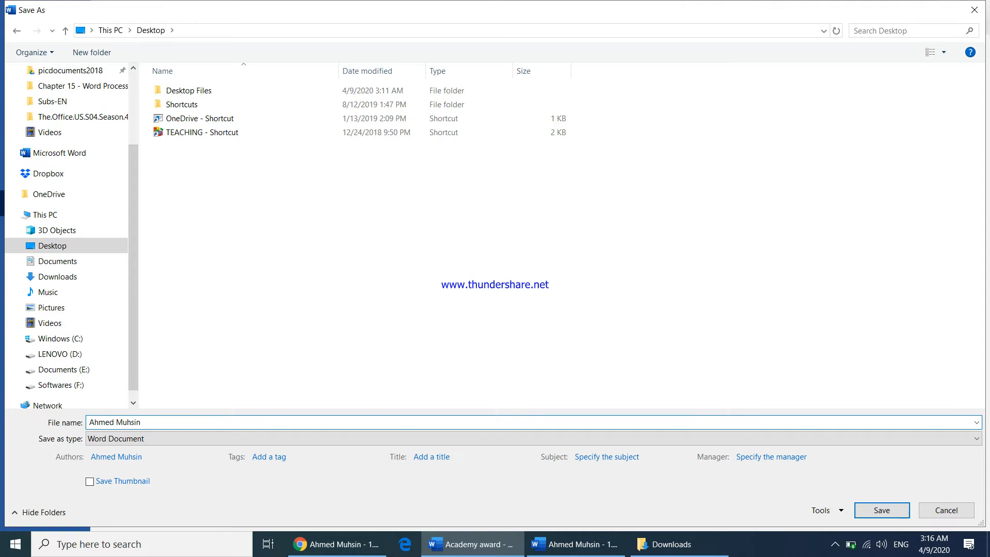
key(Return)
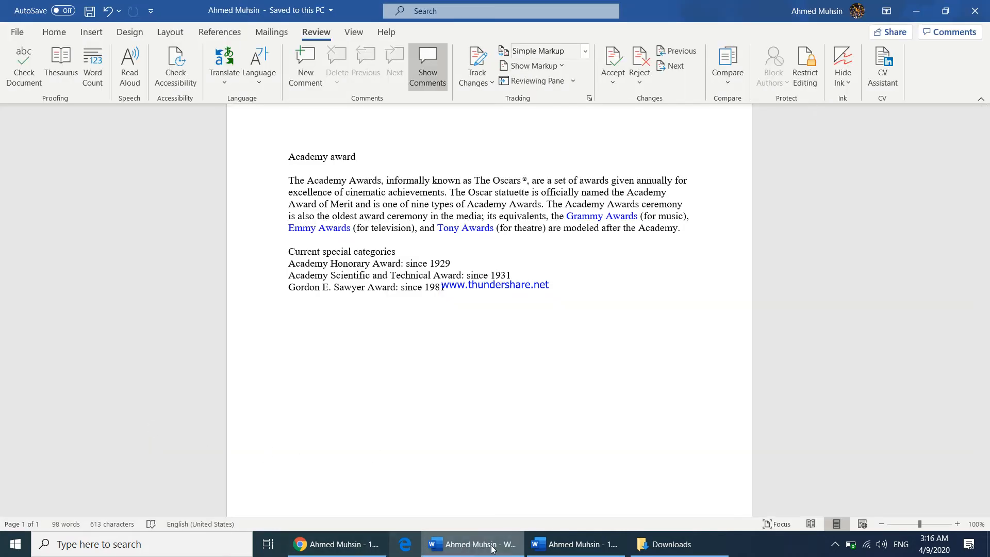
Read the page size, orientation and margin requirements in the assignment instructions
click(574, 544)
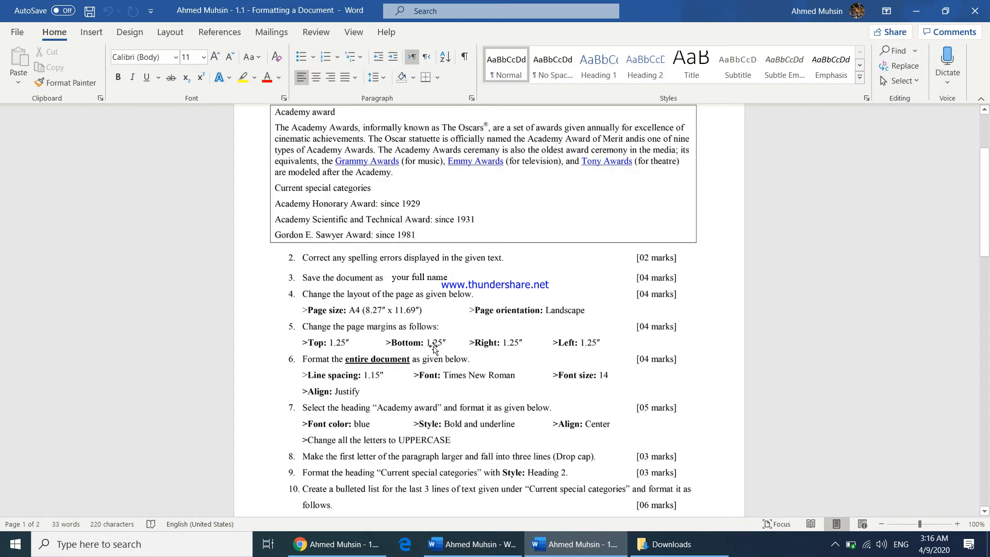
scroll(433, 348, down, 1)
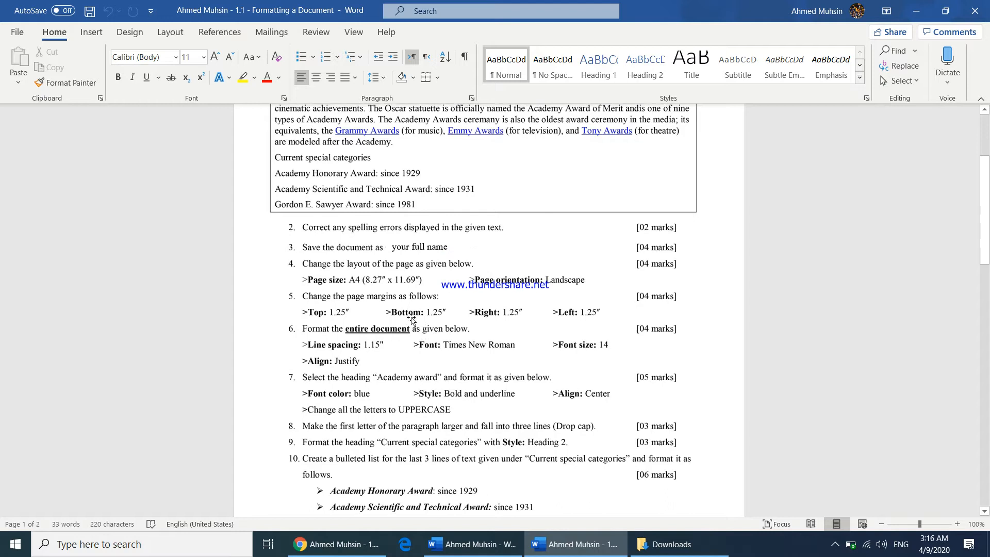
click(957, 523)
click(957, 523)
click(956, 523)
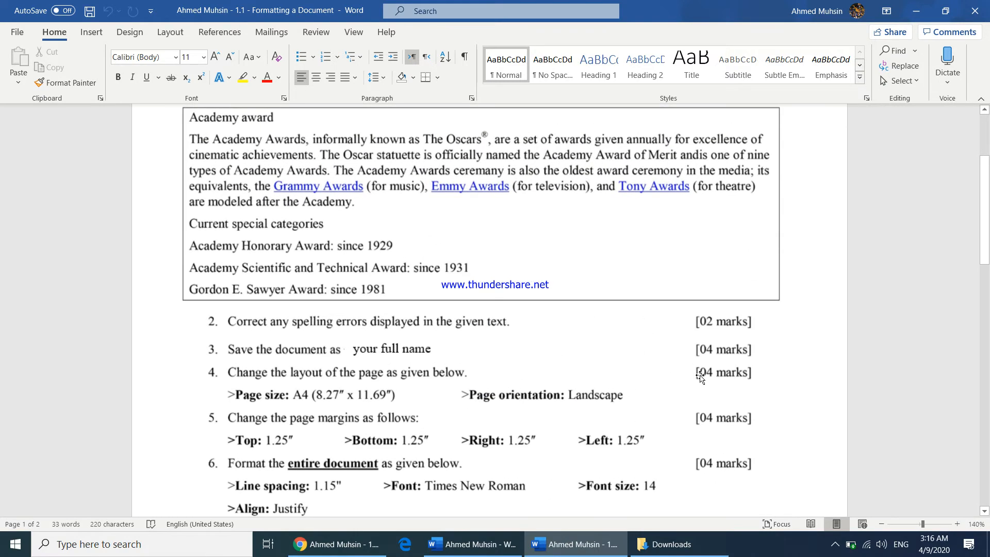
click(956, 524)
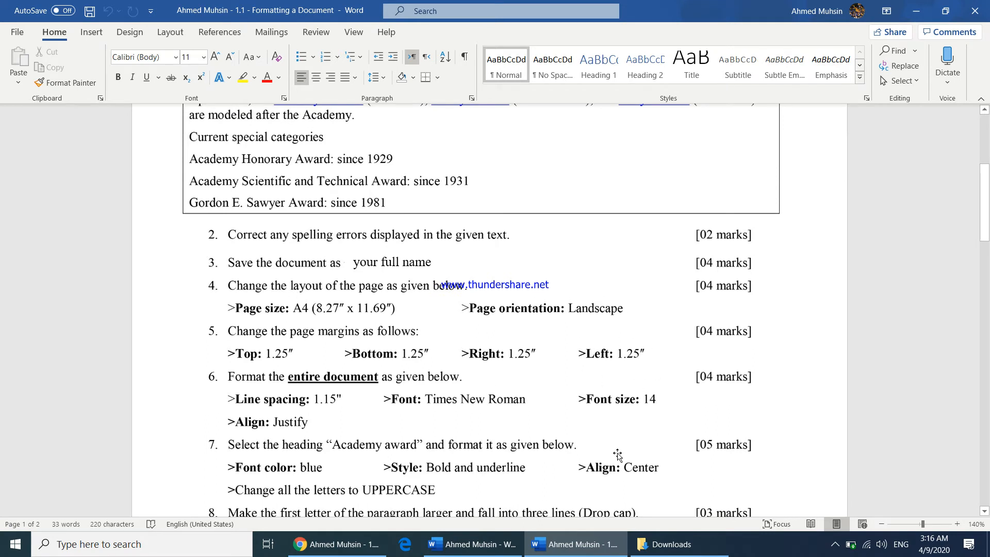
click(470, 546)
scroll(464, 311, up, 1)
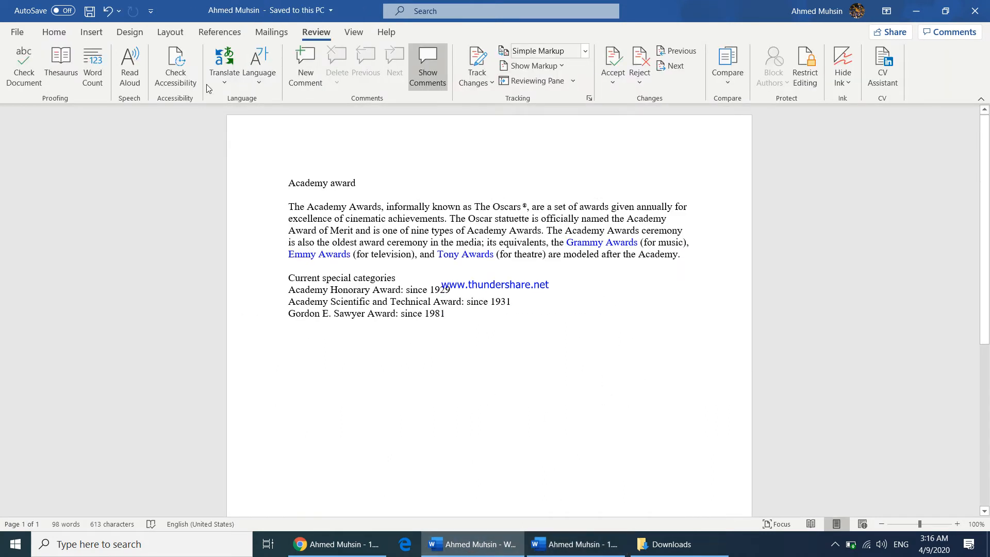
Set the page size to A4 and the orientation to Landscape
click(174, 34)
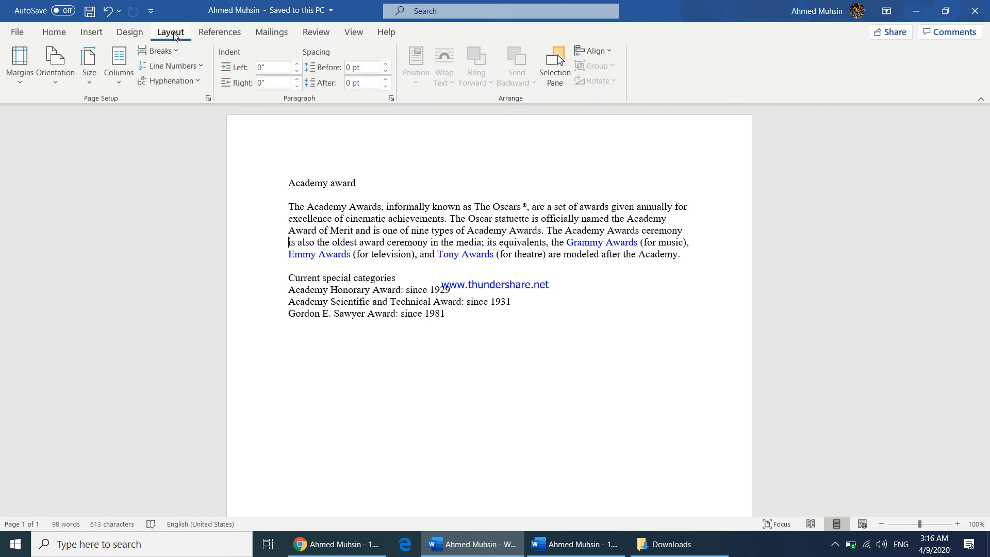
click(91, 83)
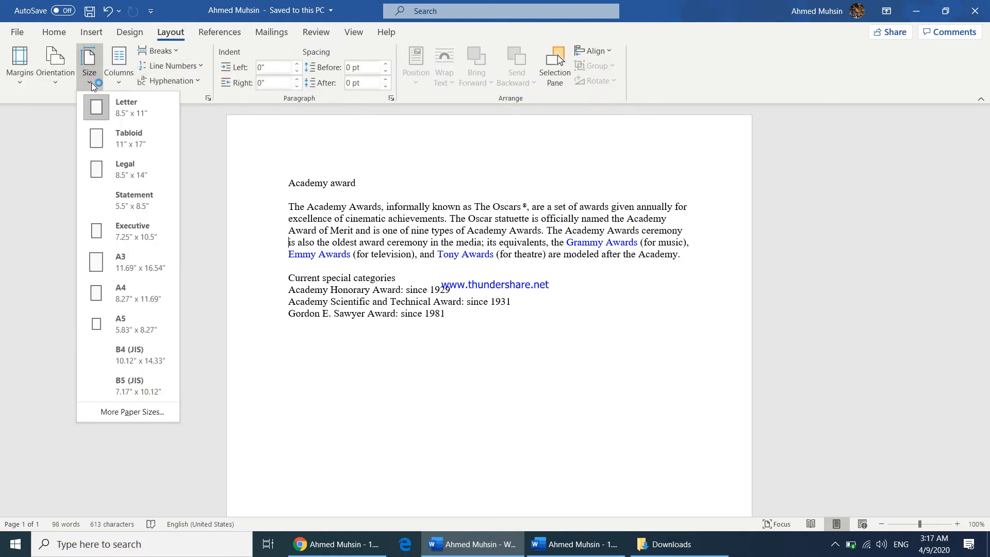
click(129, 300)
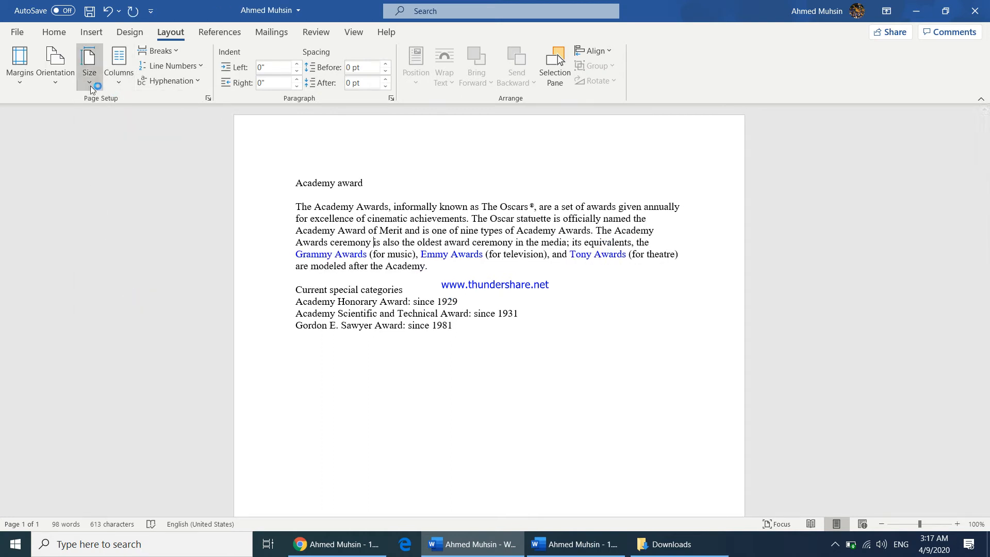
click(59, 82)
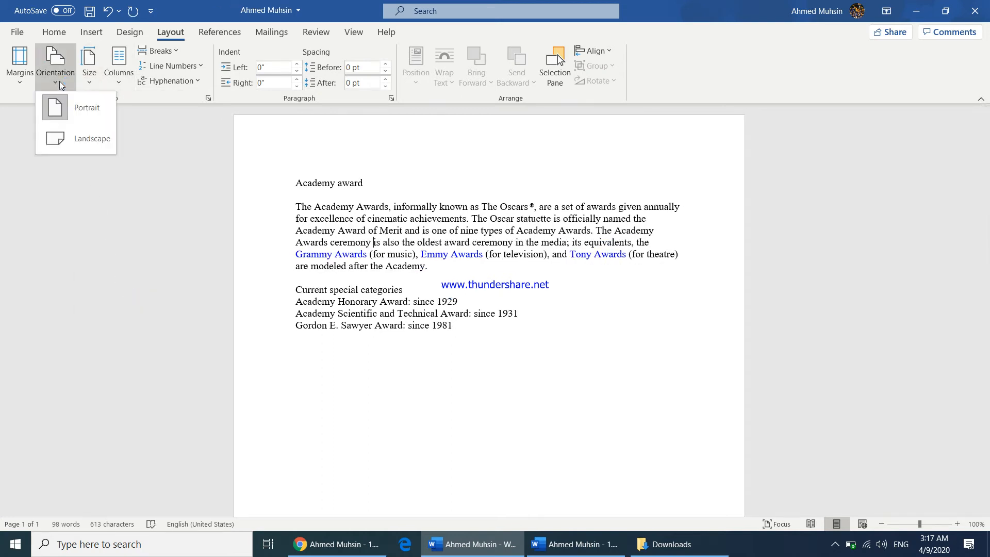
click(78, 143)
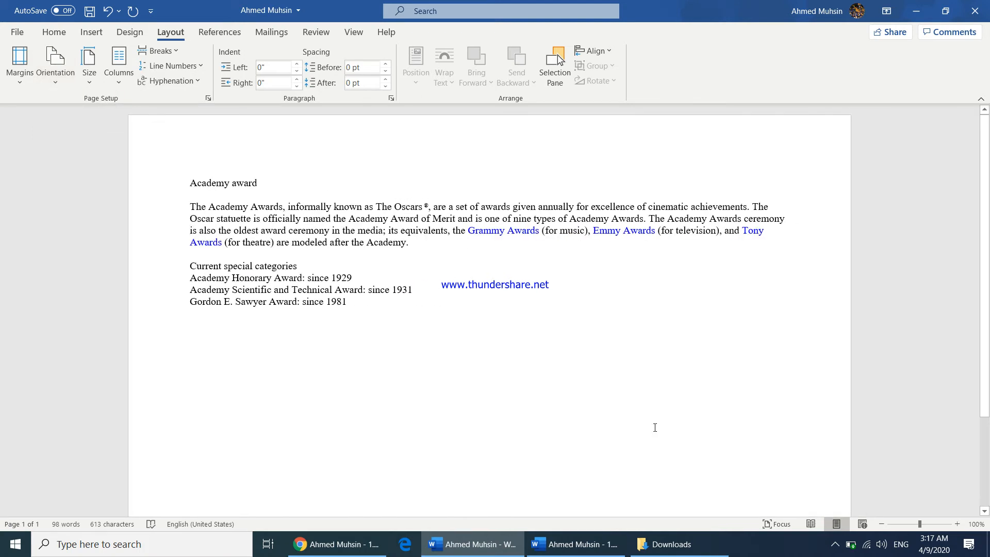
Undo and redo the landscape orientation change
click(881, 524)
click(881, 524)
click(881, 524)
click(881, 524)
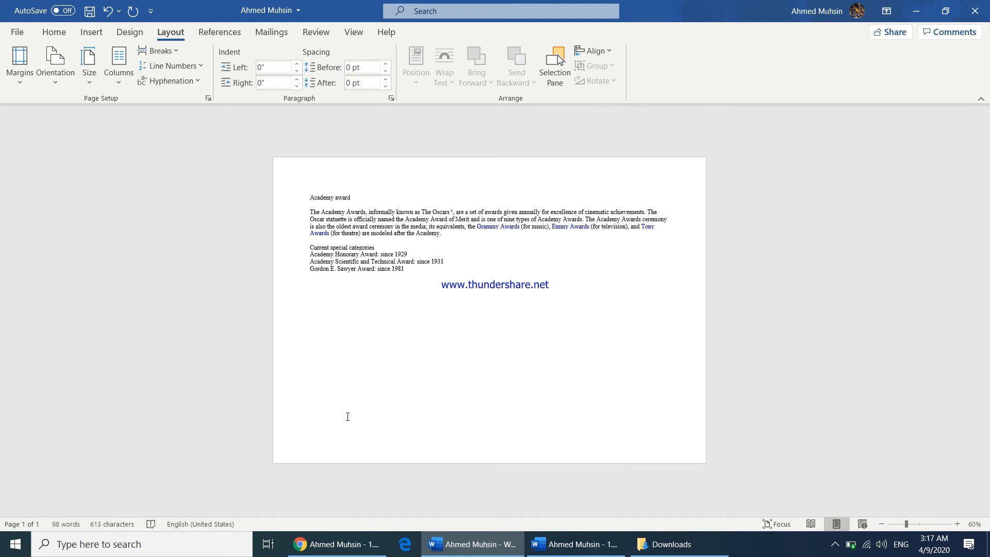
key(ctrl+z)
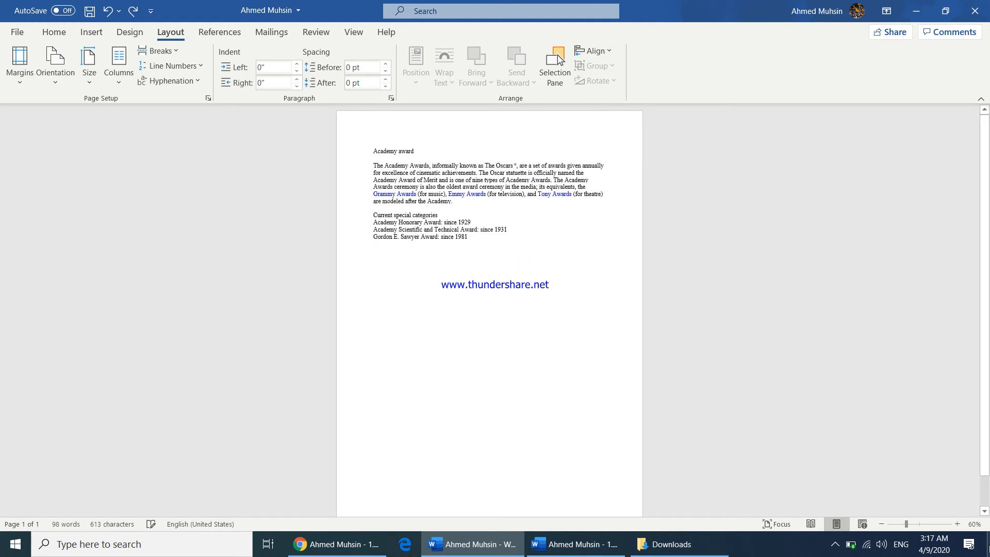
key(ctrl+y)
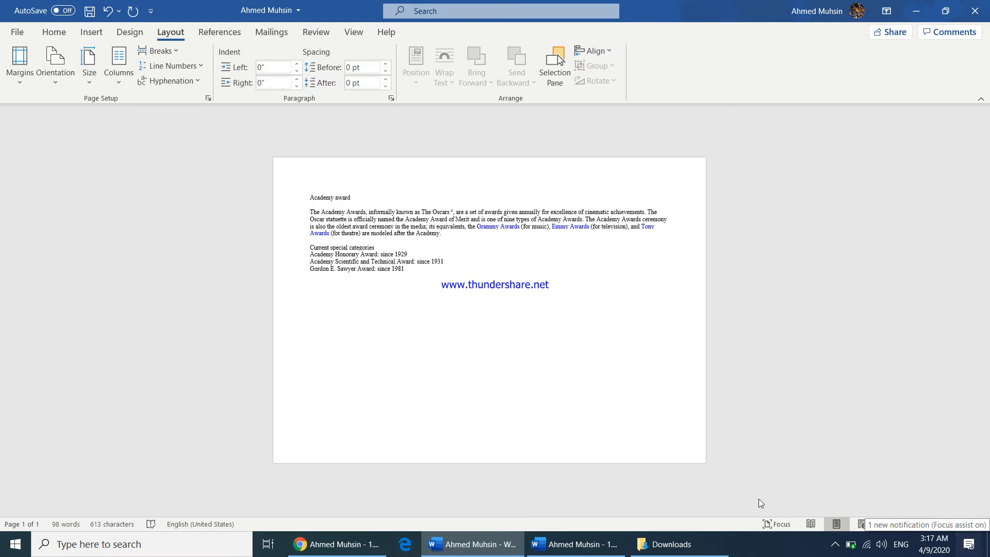
Set custom page margins of 1.25" for top, bottom, left and right
click(575, 544)
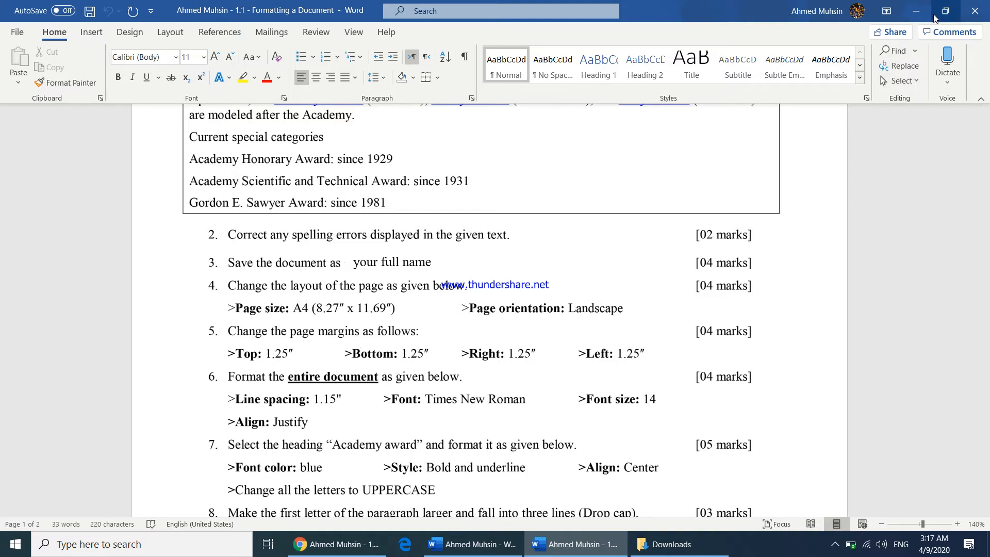
click(915, 10)
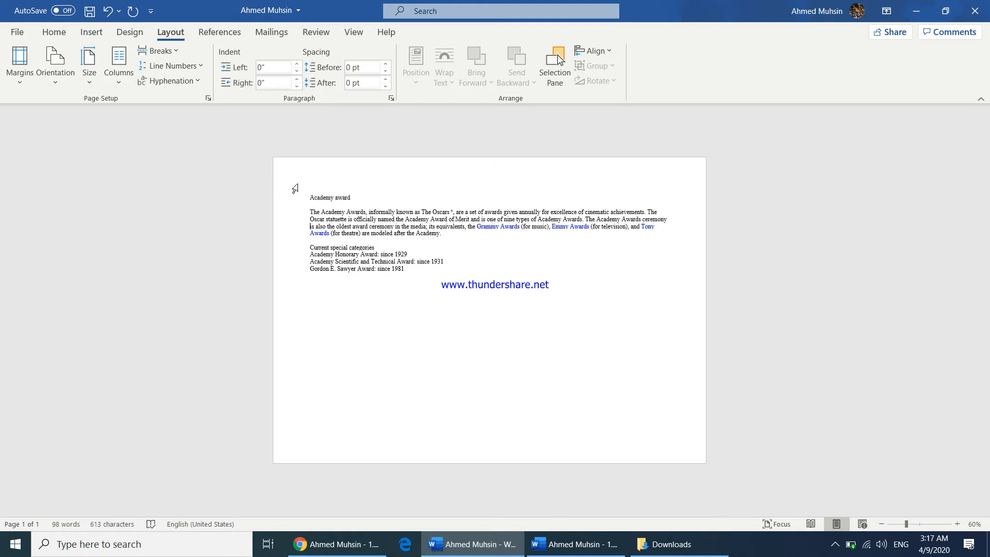
click(291, 307)
click(28, 79)
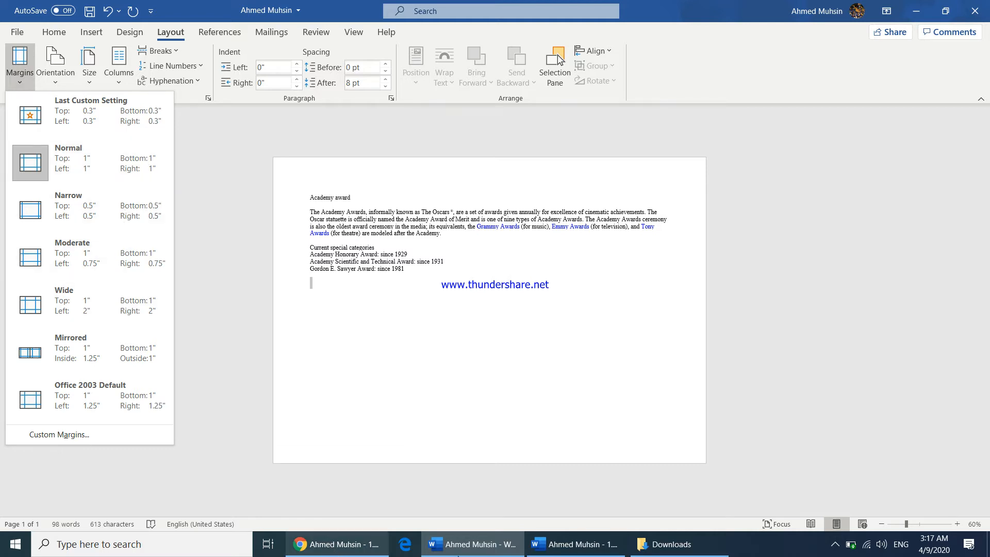
click(574, 543)
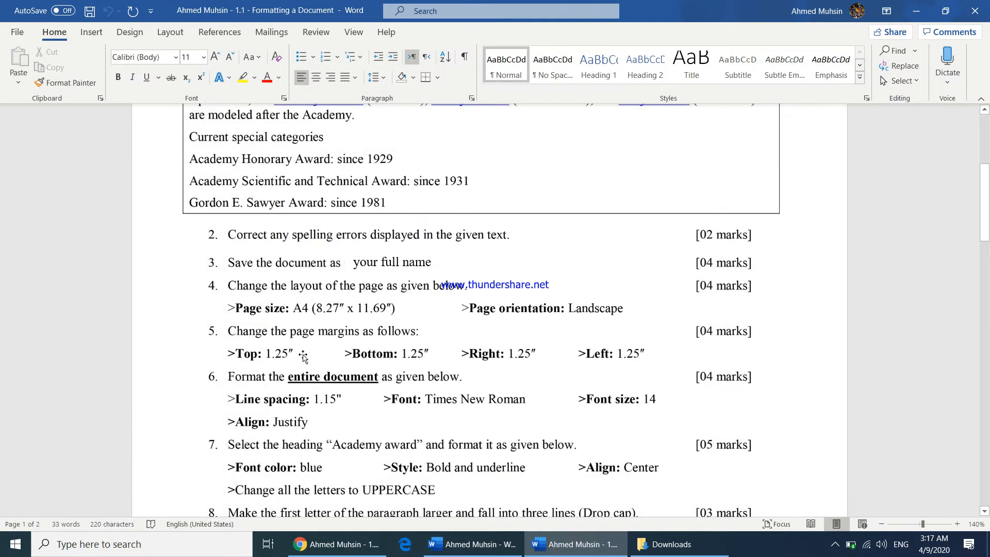
click(472, 544)
click(23, 78)
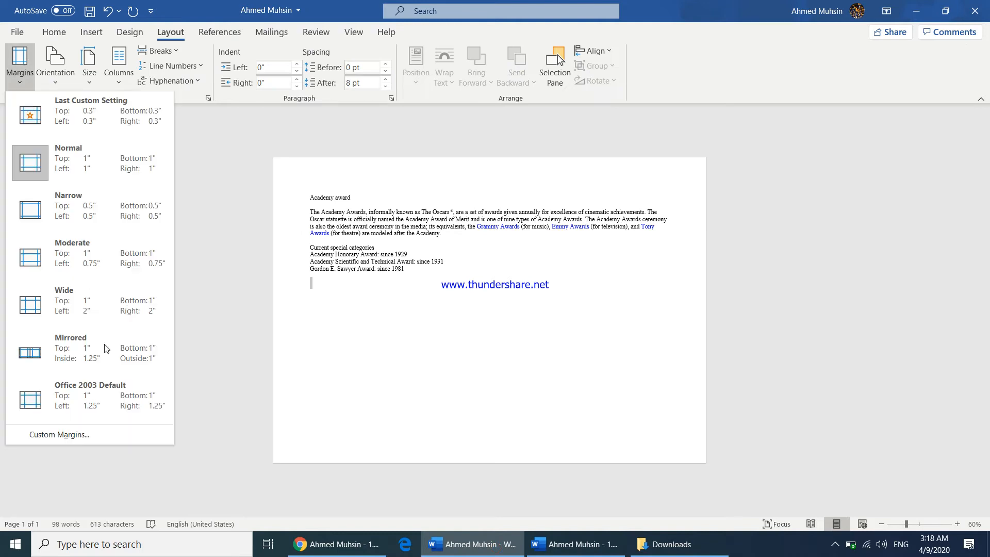
click(94, 434)
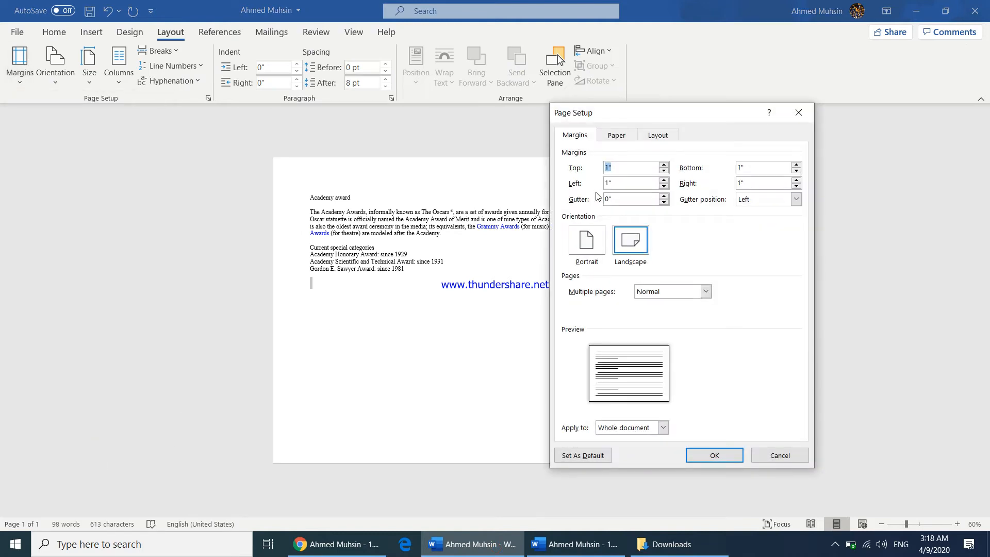
text(1.25)
drag(629, 173, 569, 163)
key(ctrl+c)
drag(793, 172, 692, 166)
key(ctrl+v)
double_click(743, 184)
key(ctrl+v)
key(ctrl+v)
click(717, 456)
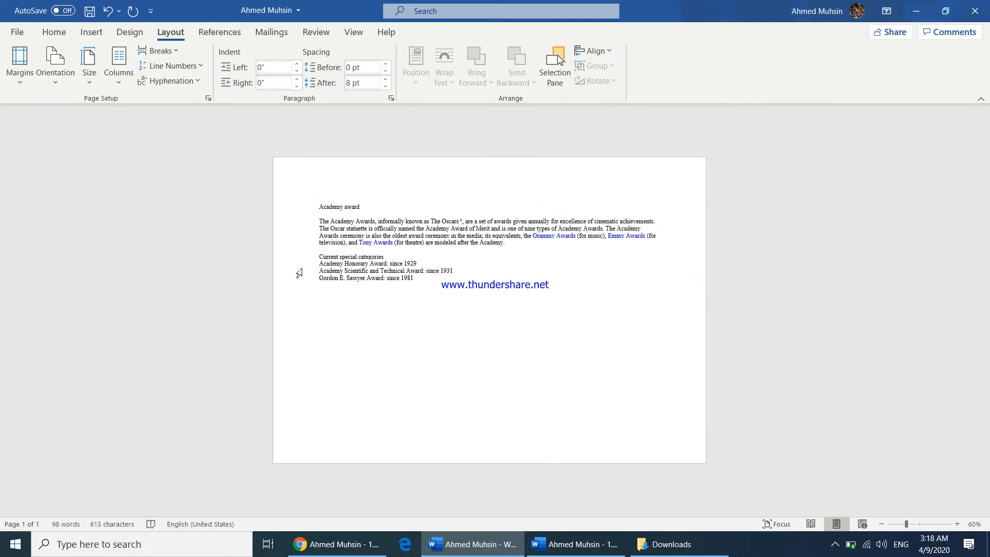
click(554, 543)
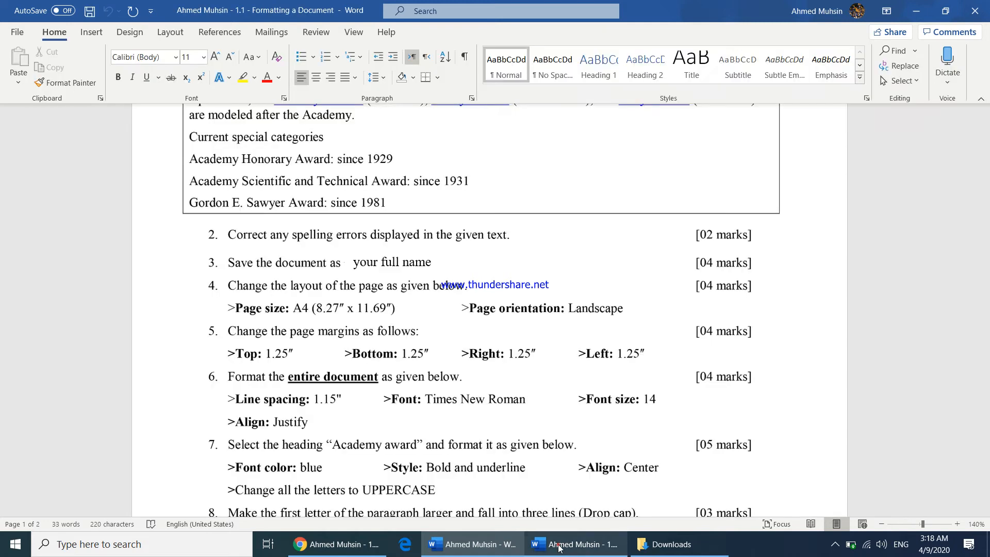
Arrange the formatted document and the assignment instructions side by side, reducing the instructions' zoom to fit
scroll(486, 417, down, 2)
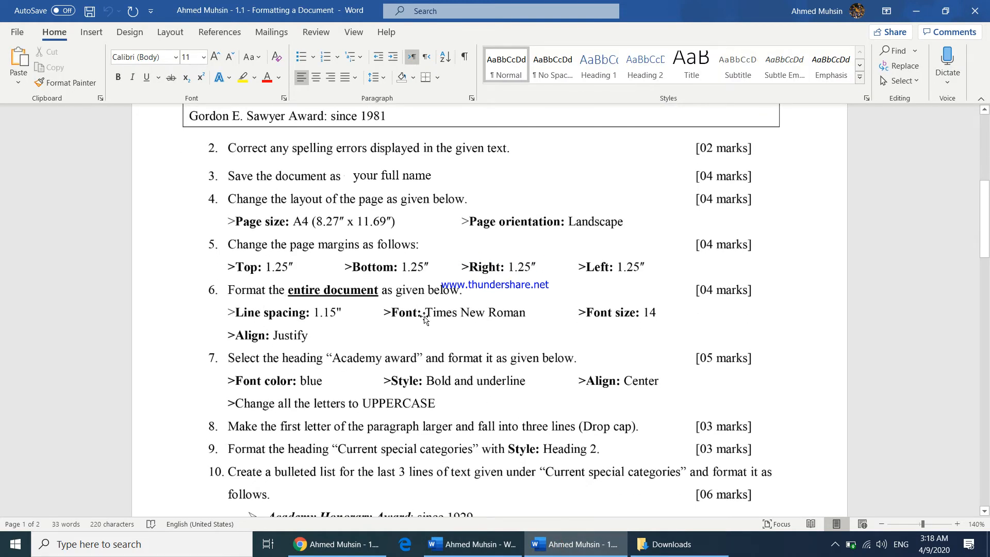
click(501, 547)
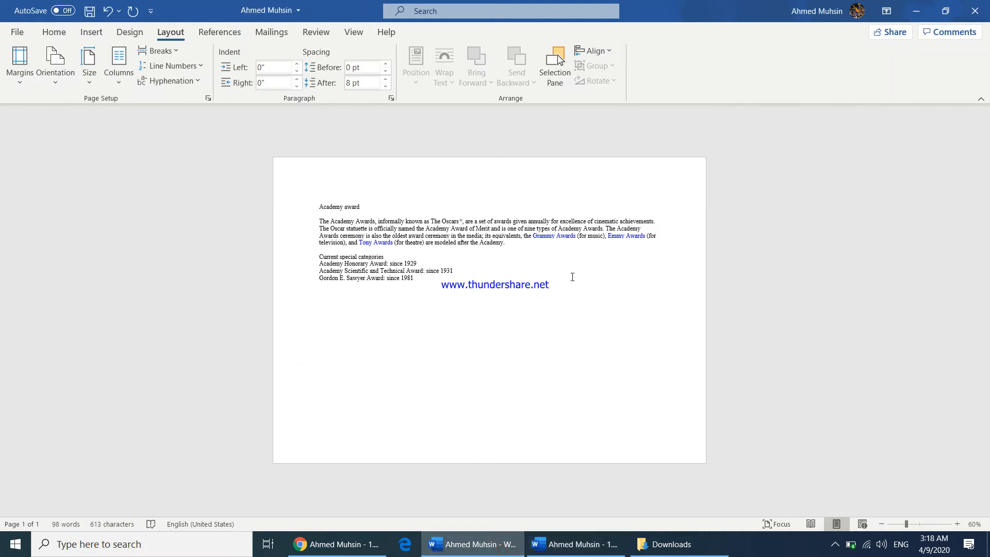
drag(319, 207, 470, 284)
click(518, 297)
key(ctrl+a)
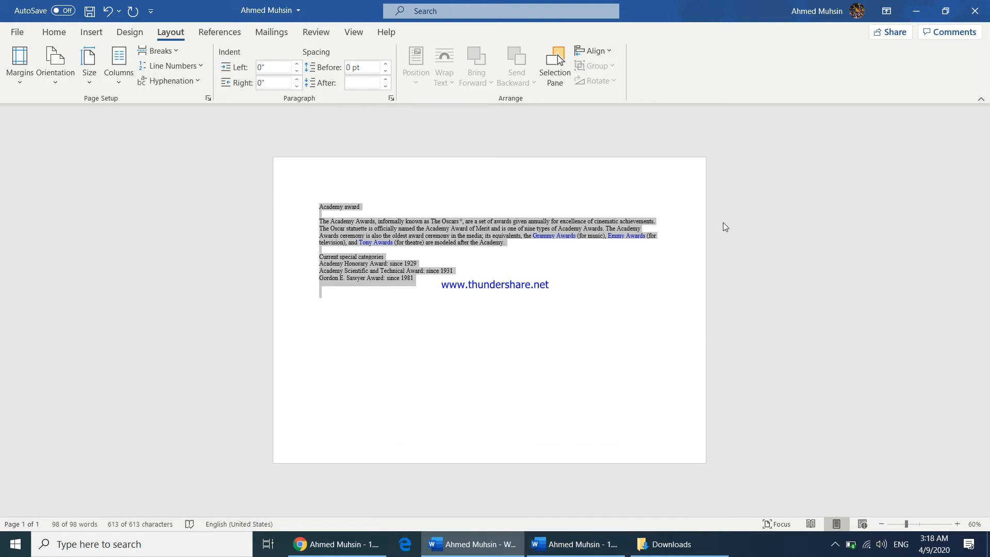
key(super+Left)
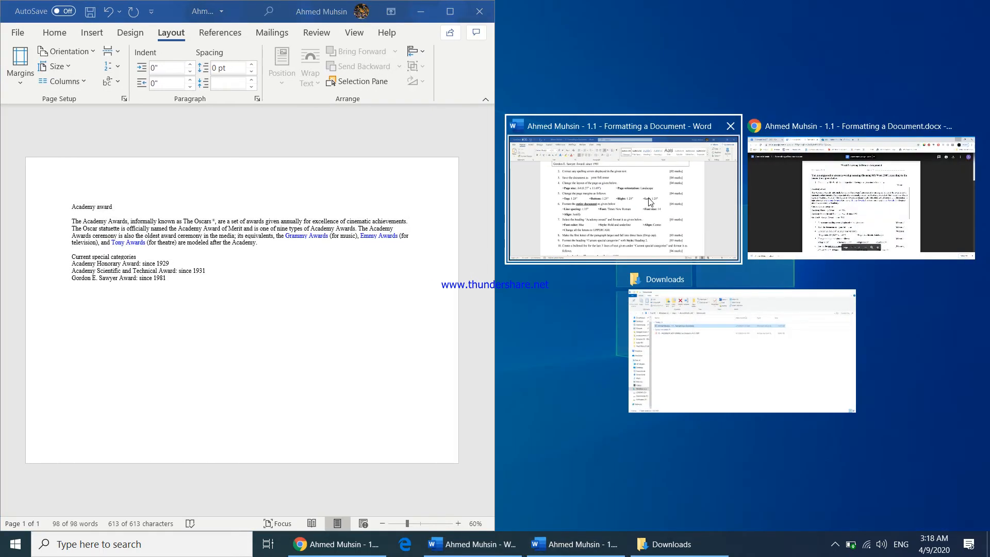
click(644, 207)
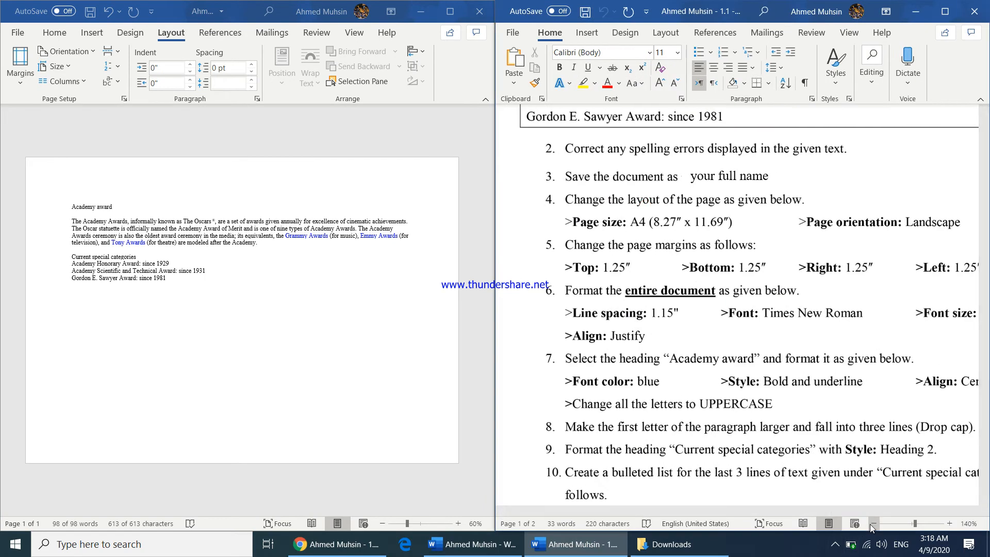
click(871, 524)
click(871, 525)
click(871, 525)
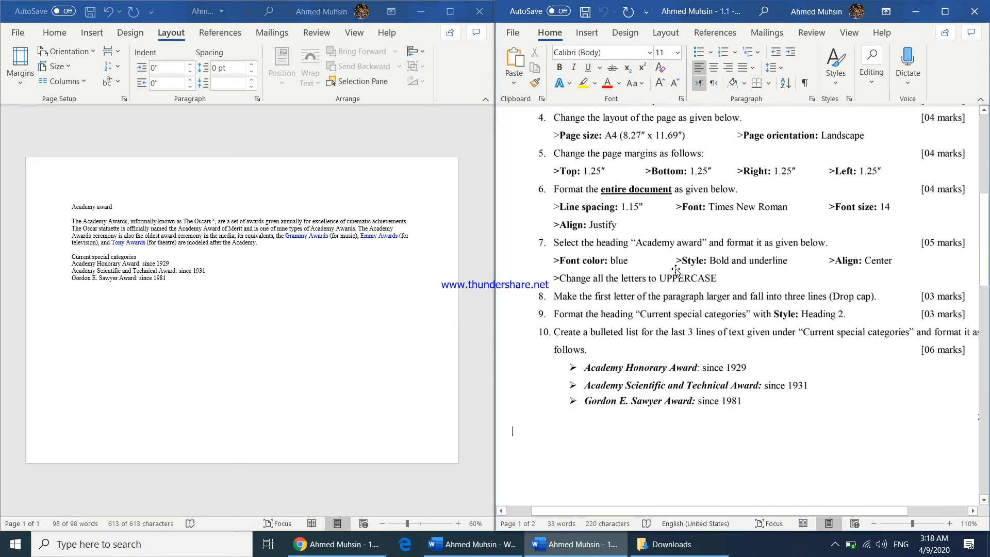
scroll(675, 271, up, 1)
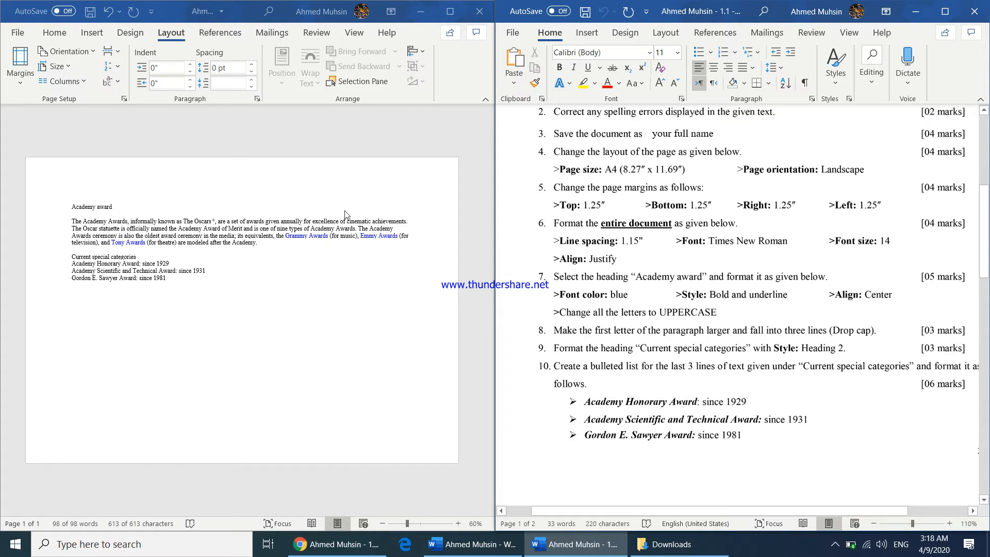
Select the entire document and set its line spacing to 1.15
click(247, 244)
key(ctrl+a)
click(53, 34)
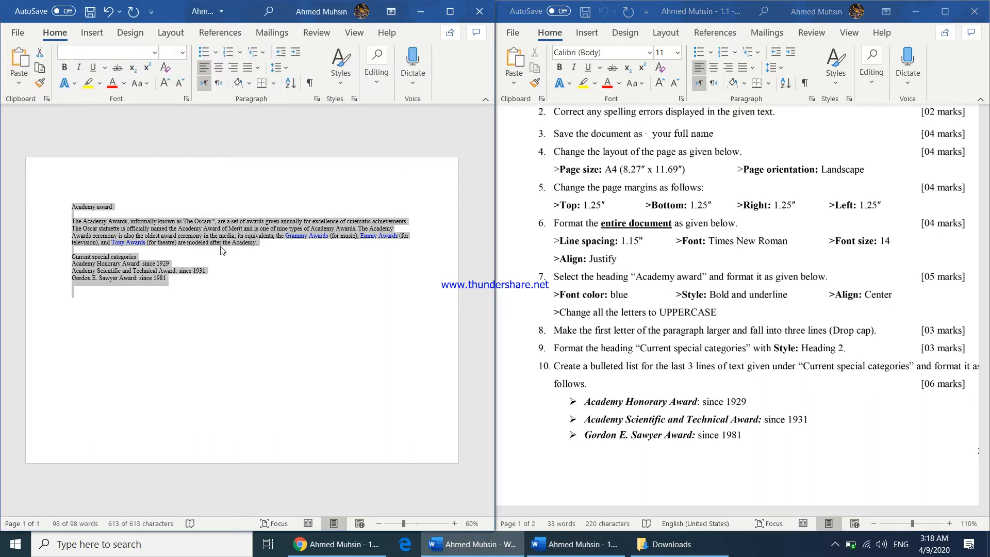
click(279, 68)
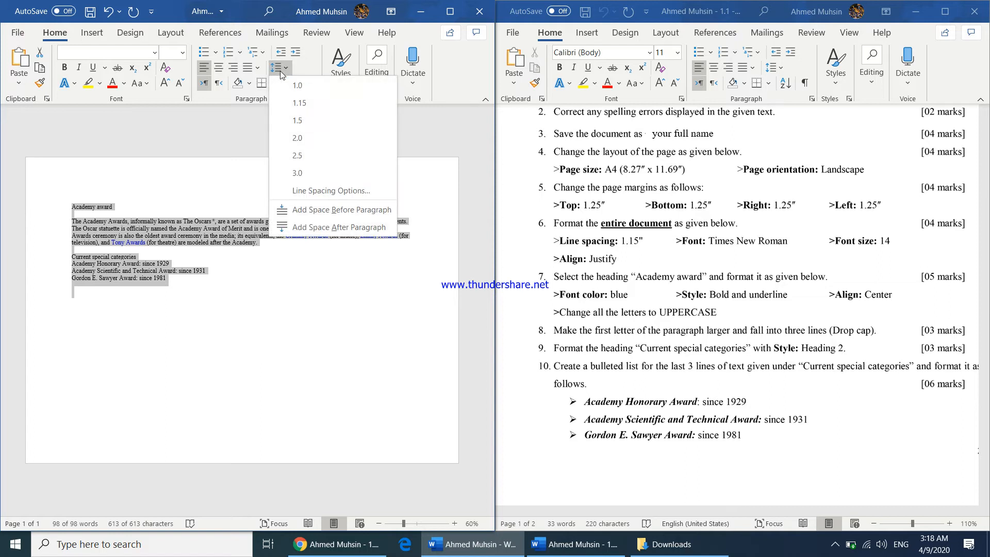
click(295, 105)
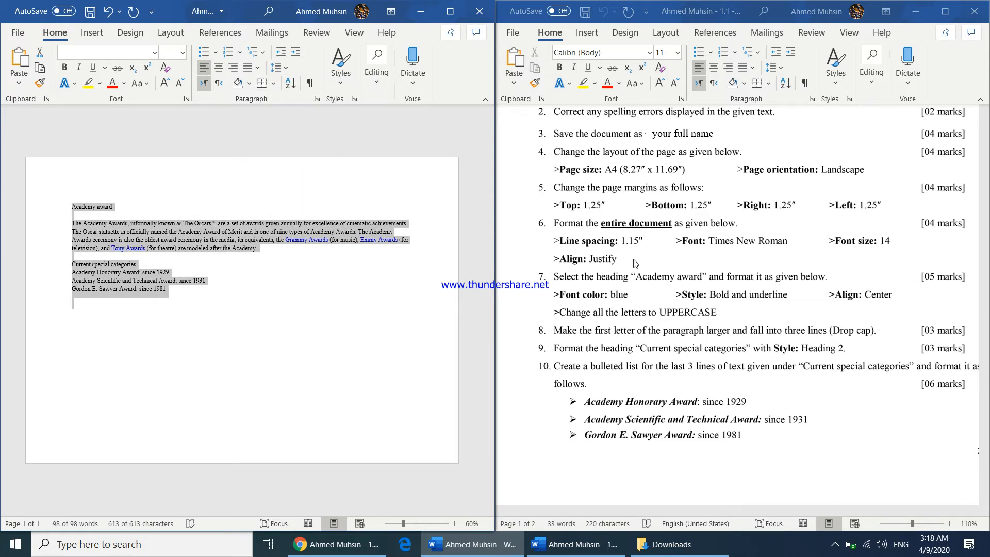
Set the whole document's font to Times New Roman at size 14
click(93, 51)
text(Tim)
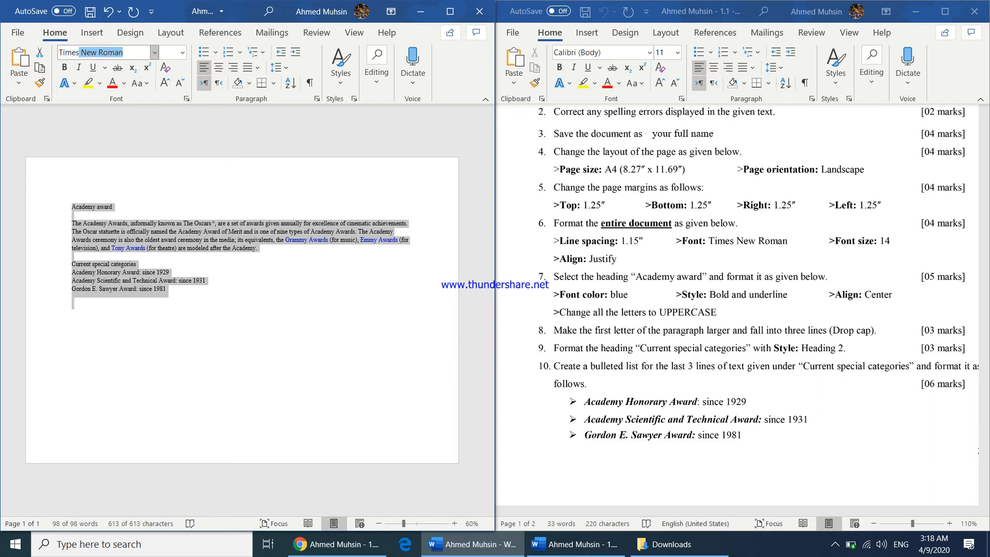
text(es)
key(Return)
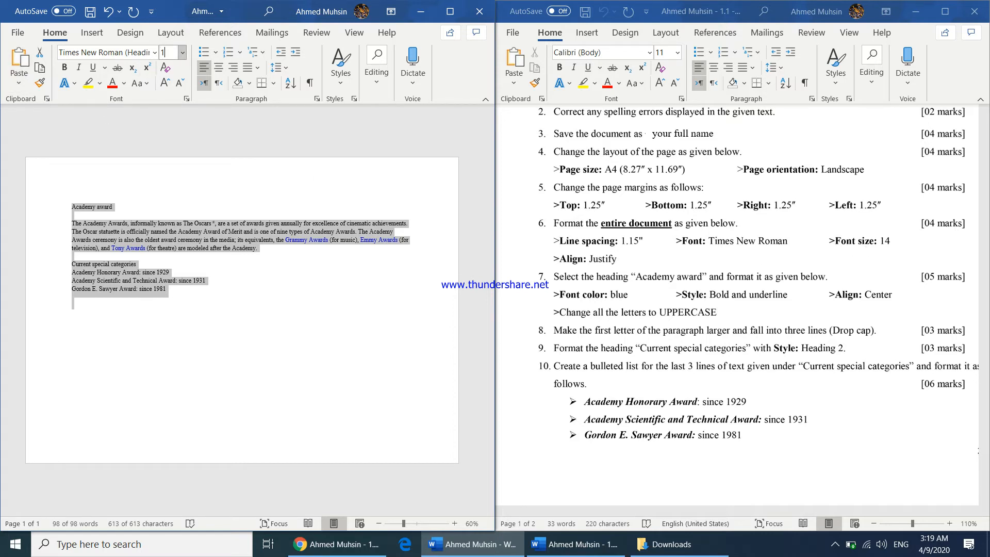
key(Return)
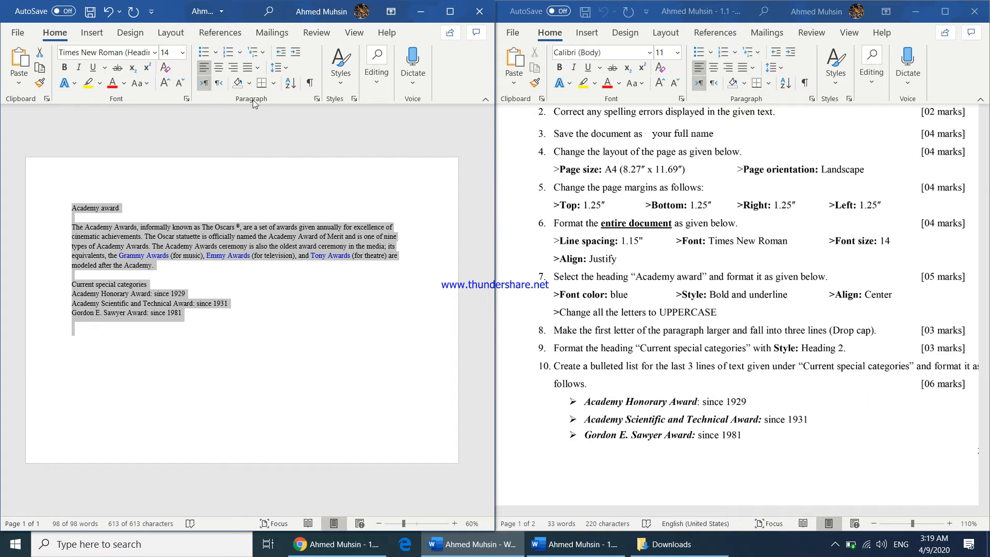
Justify the alignment of the entire document
click(257, 68)
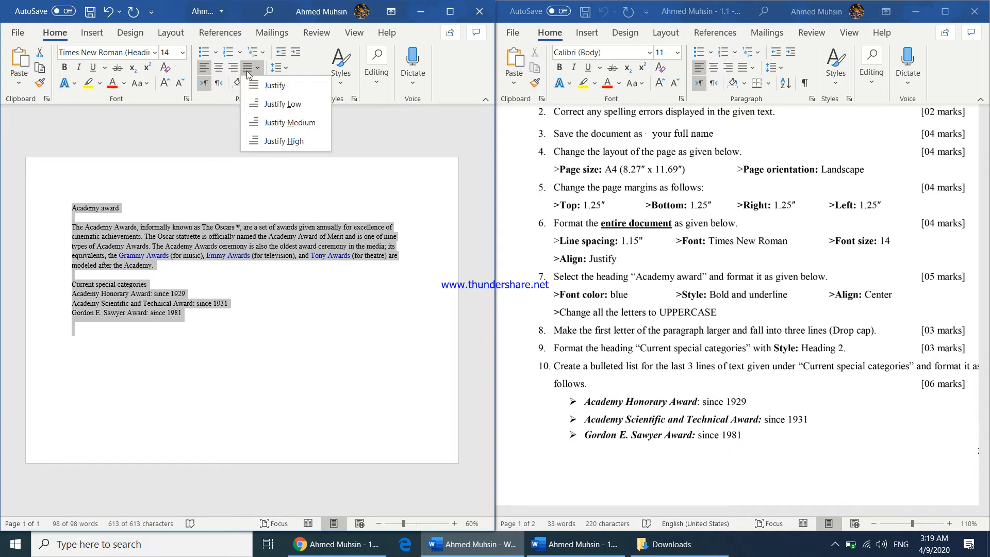
click(269, 83)
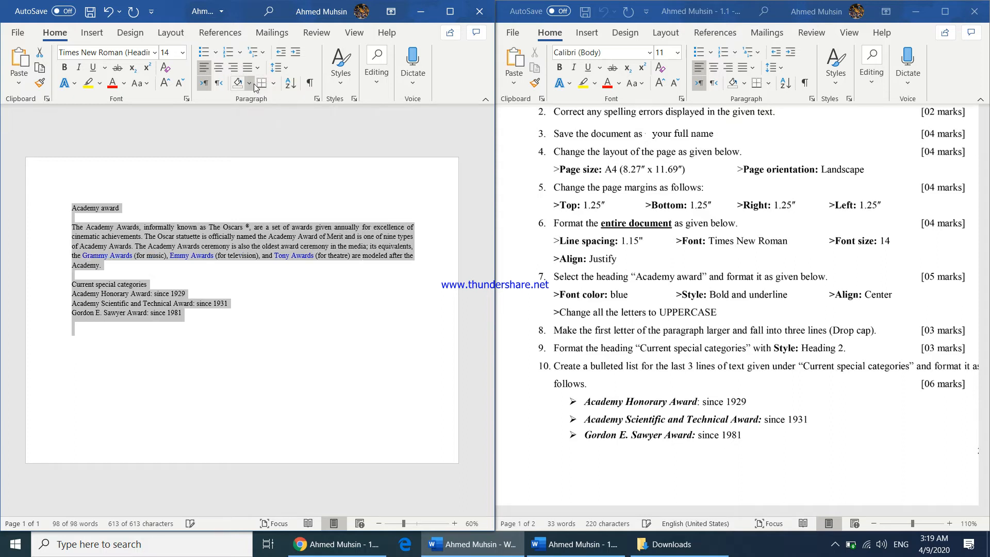
click(291, 278)
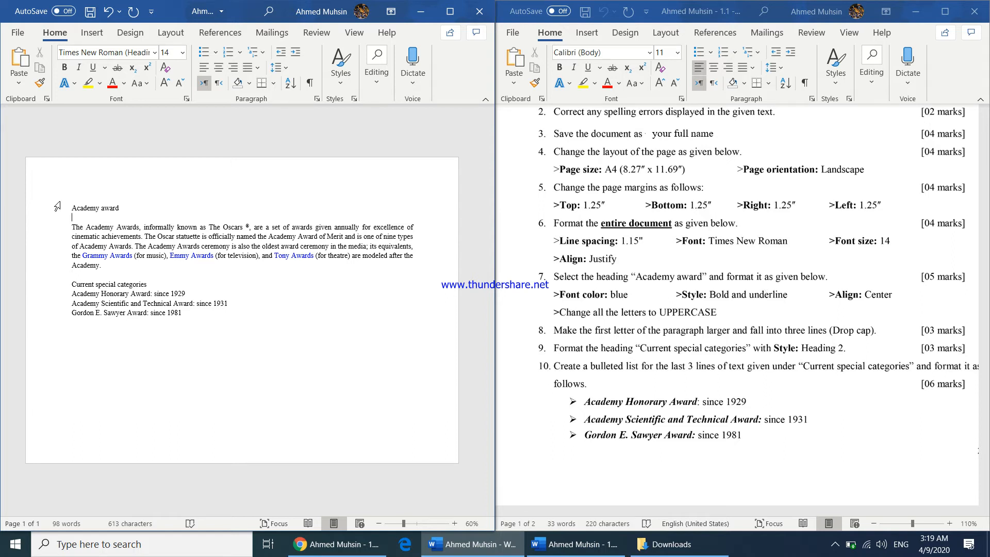
Select the heading "Academy award", color it blue, and make it bold and underlined
drag(72, 208, 123, 208)
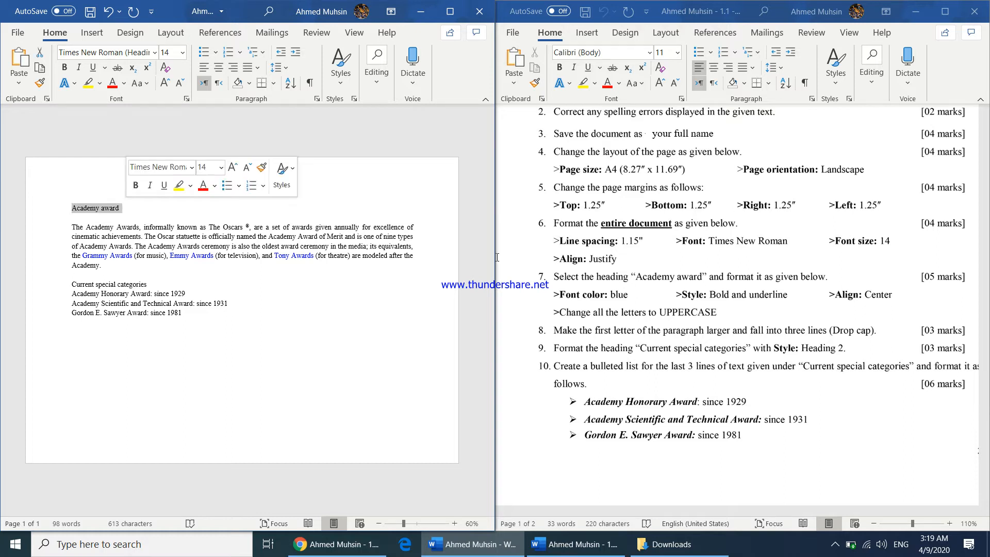
click(124, 84)
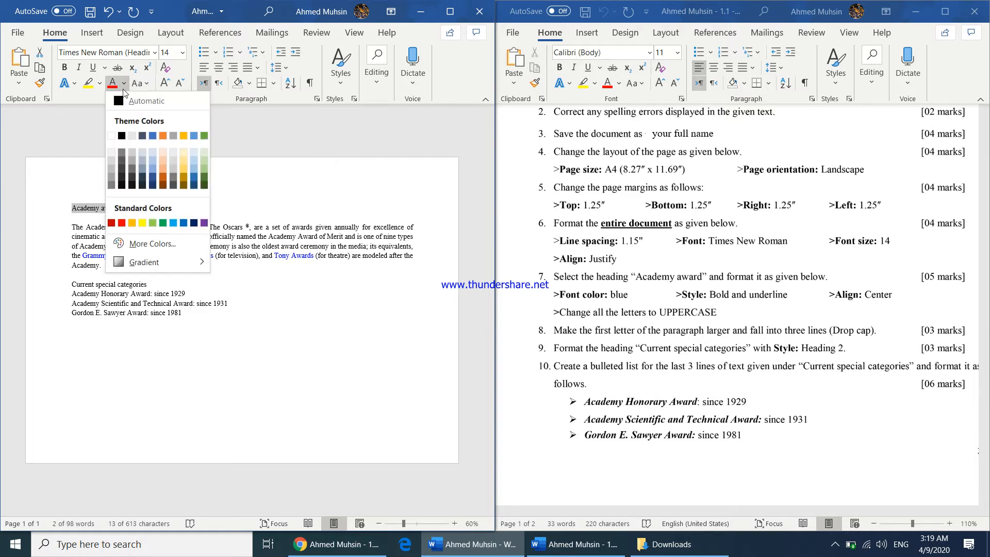
click(183, 224)
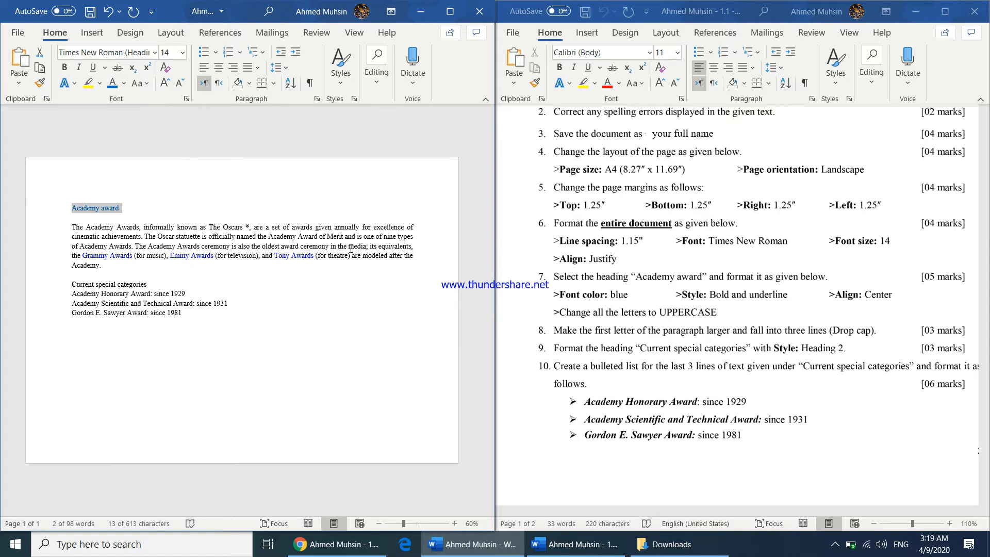
key(ctrl+b)
key(ctrl+u)
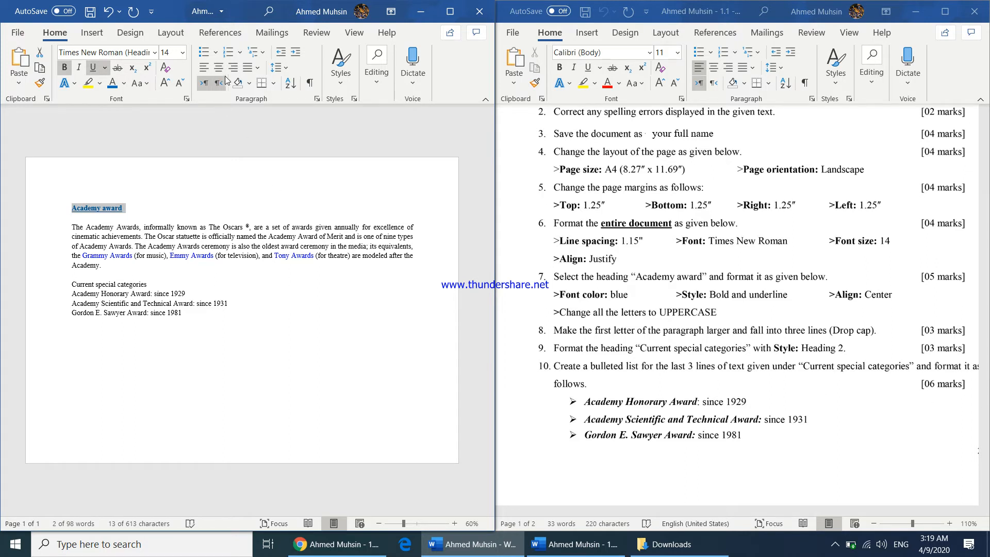
Center the heading and change all its letters to UPPERCASE
key(ctrl+e)
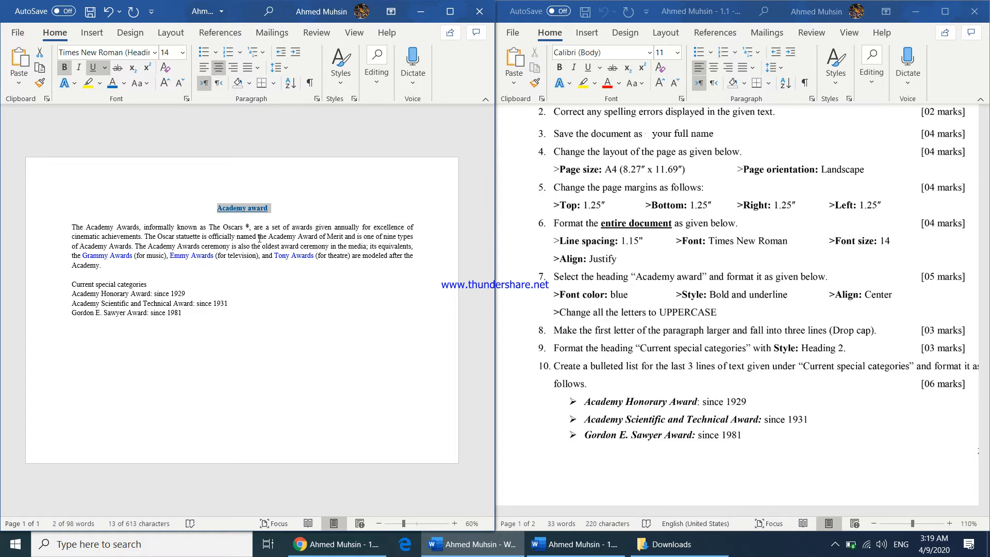
click(142, 84)
click(147, 135)
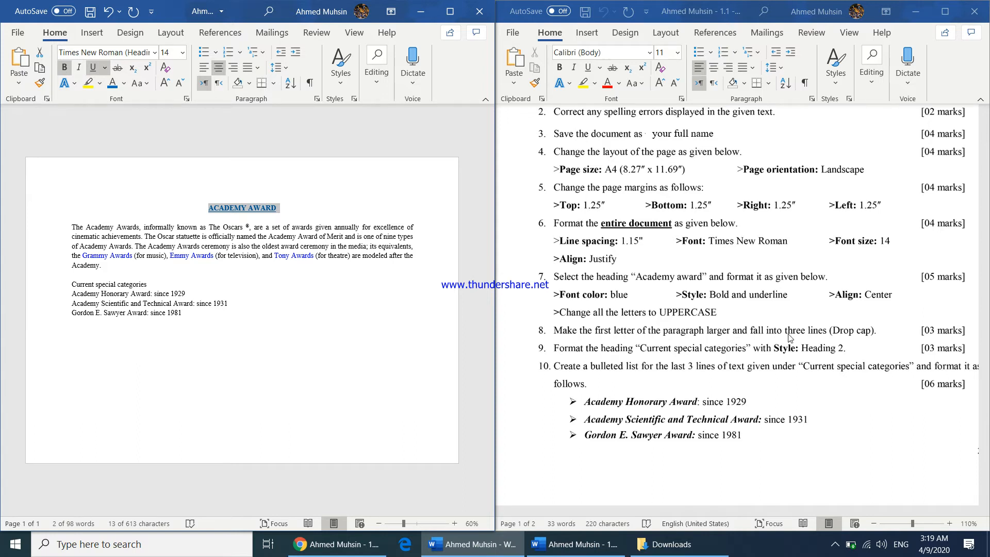
Apply a Dropped drop cap to the first letter of the main paragraph
click(451, 13)
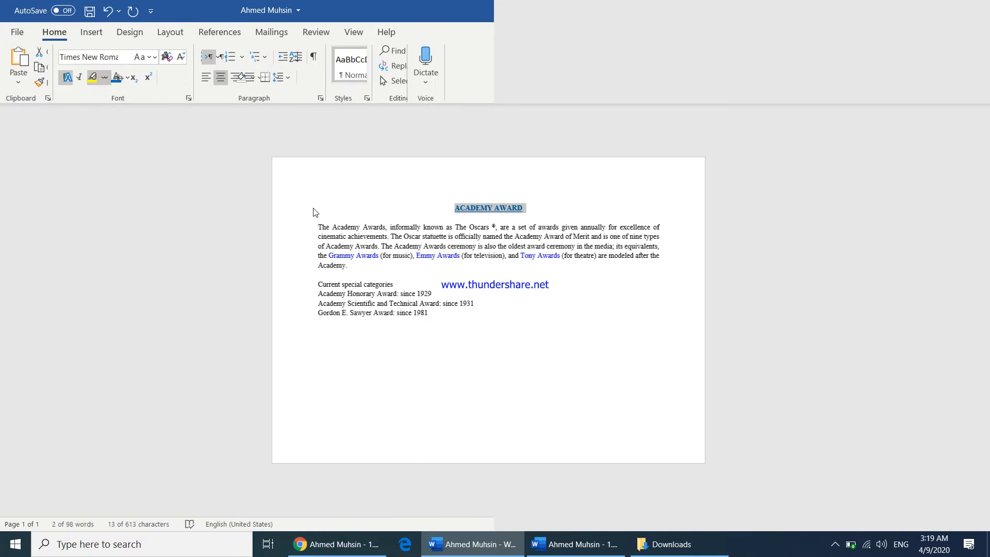
click(361, 246)
drag(319, 227, 323, 228)
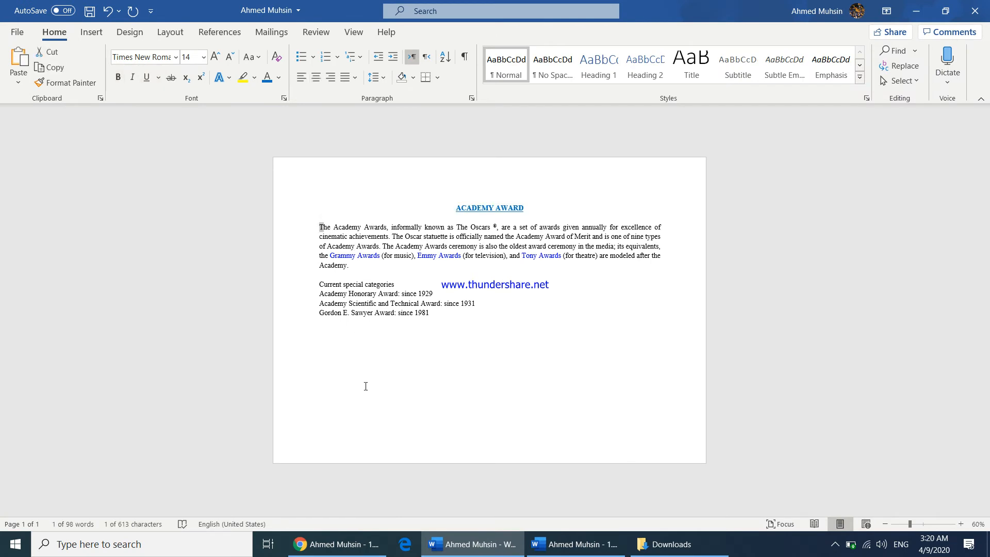
click(90, 34)
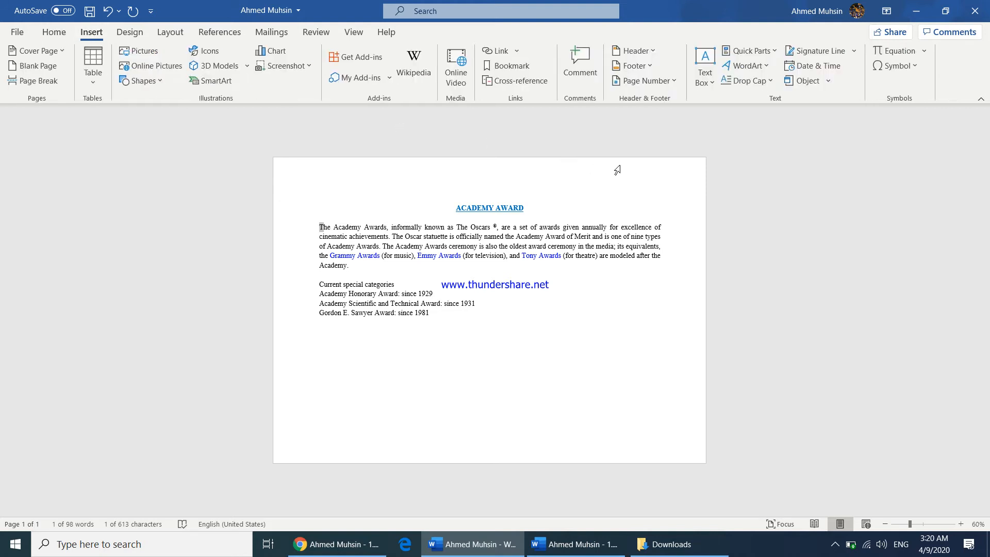
click(754, 85)
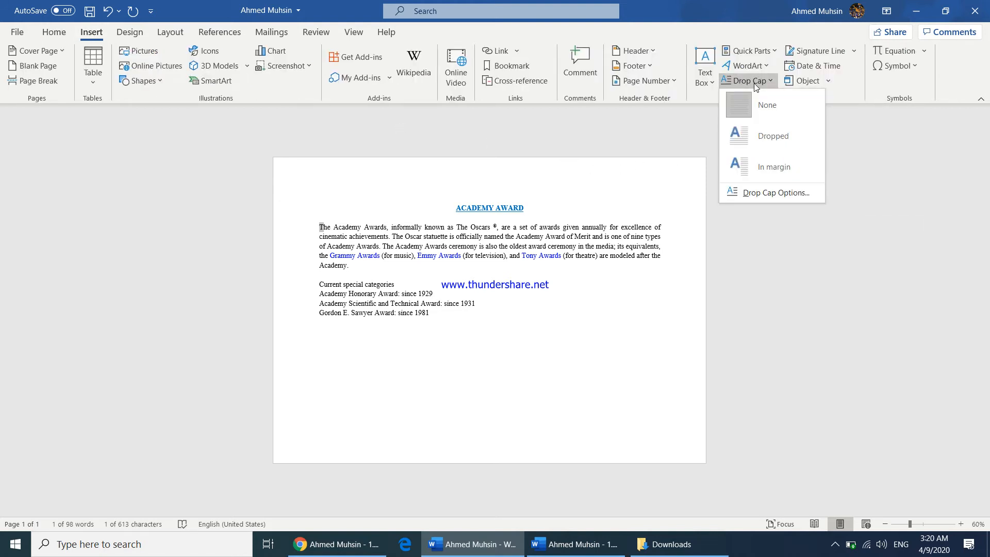
click(743, 137)
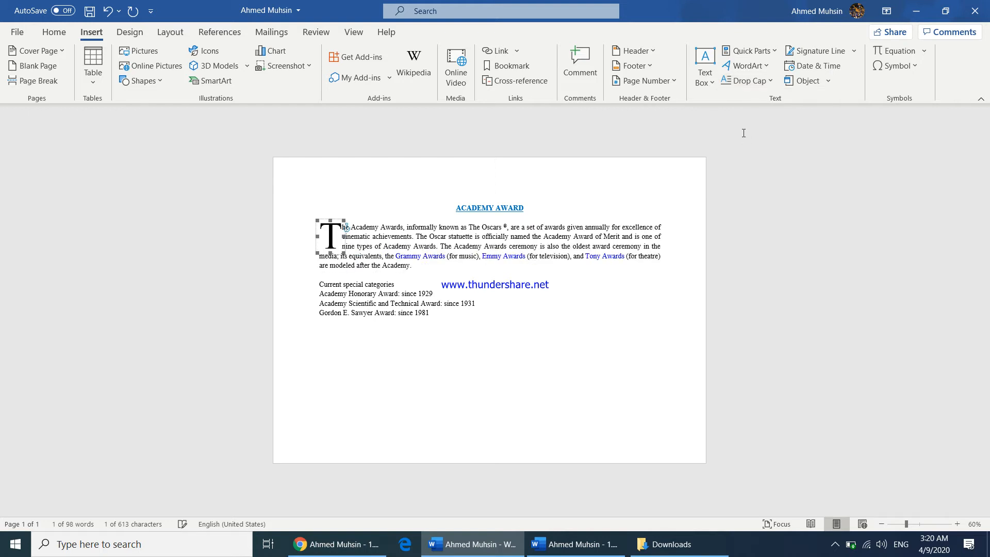
click(592, 301)
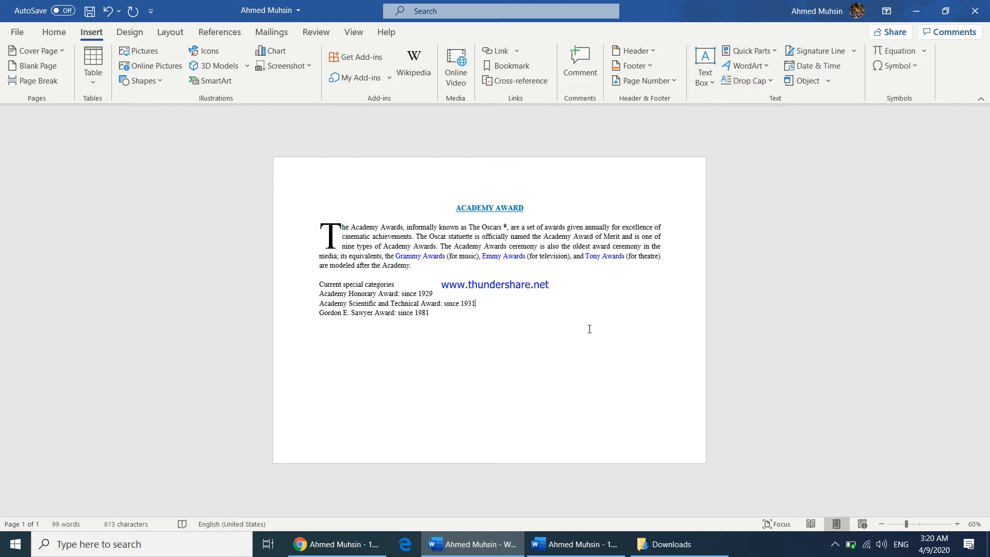
Apply the Heading 2 style to the "Current special categories" heading
click(598, 553)
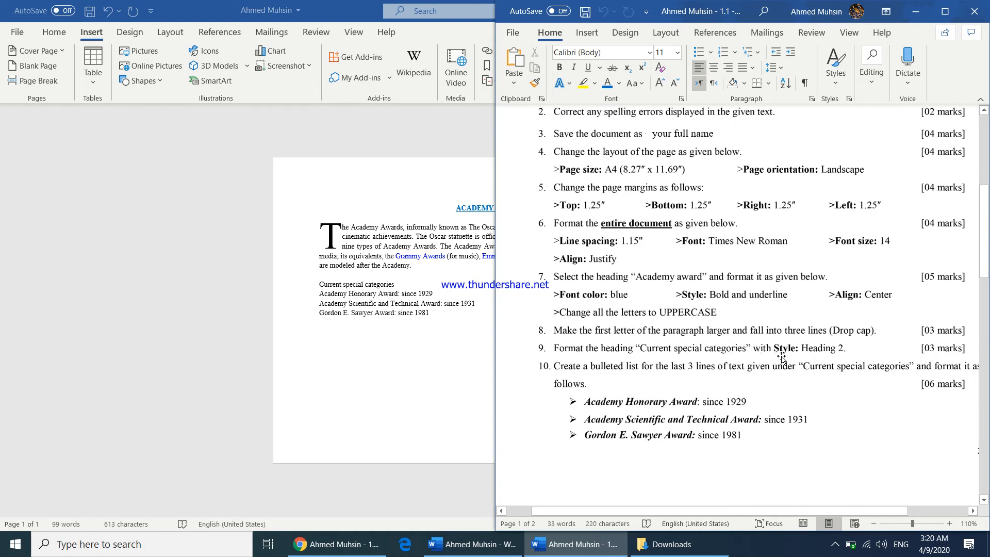
click(321, 290)
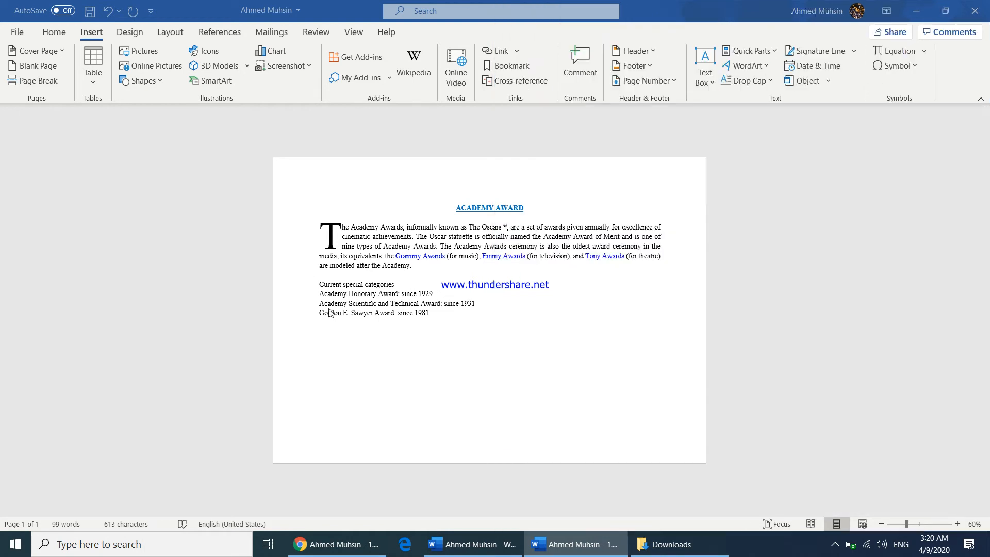
drag(318, 283, 397, 284)
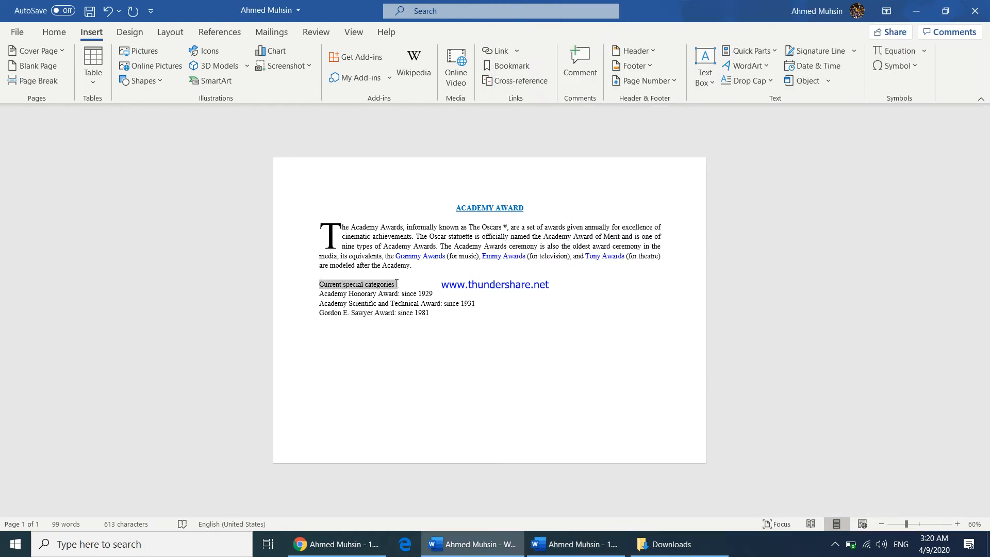
click(54, 32)
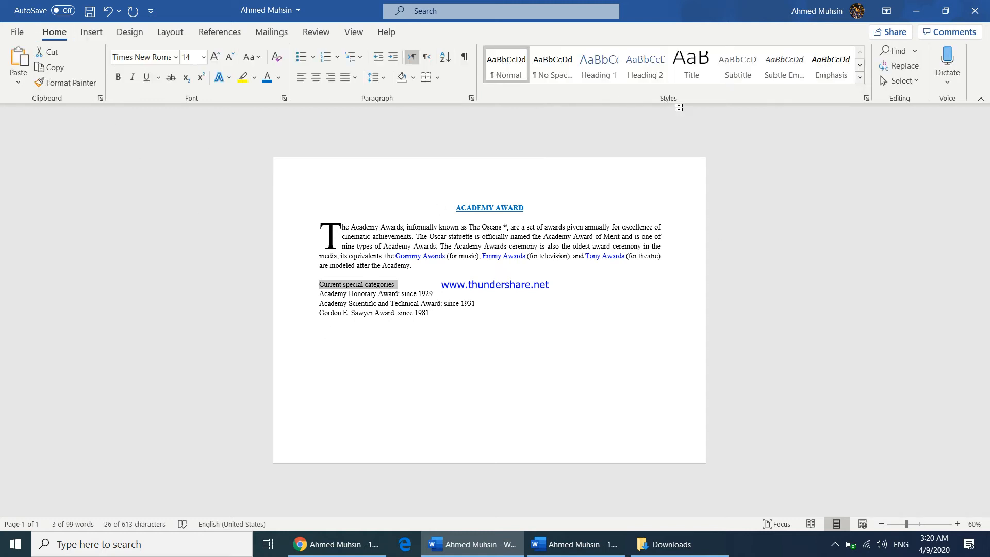
click(645, 71)
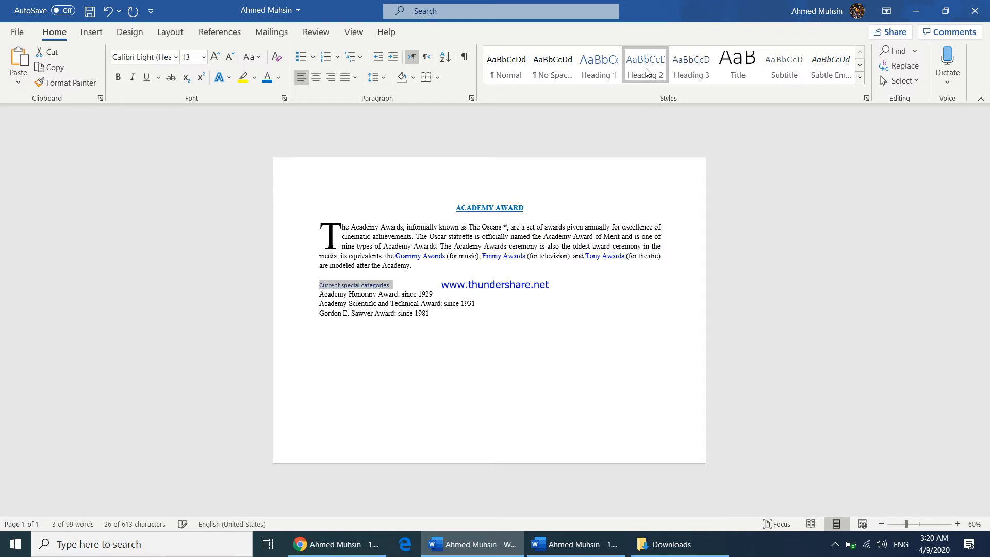
Bring up the instructions document and arrange it side by side with the assignment document
click(616, 544)
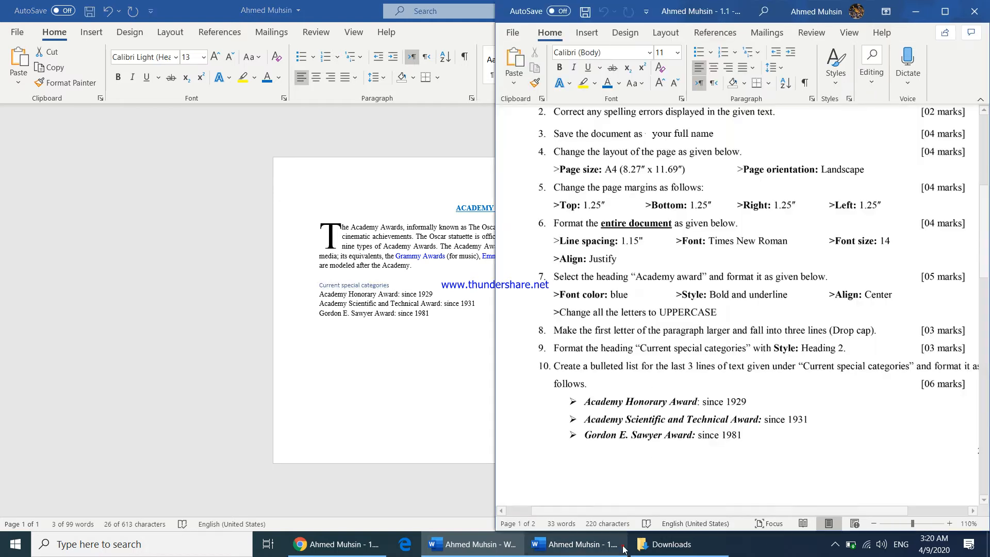
click(584, 367)
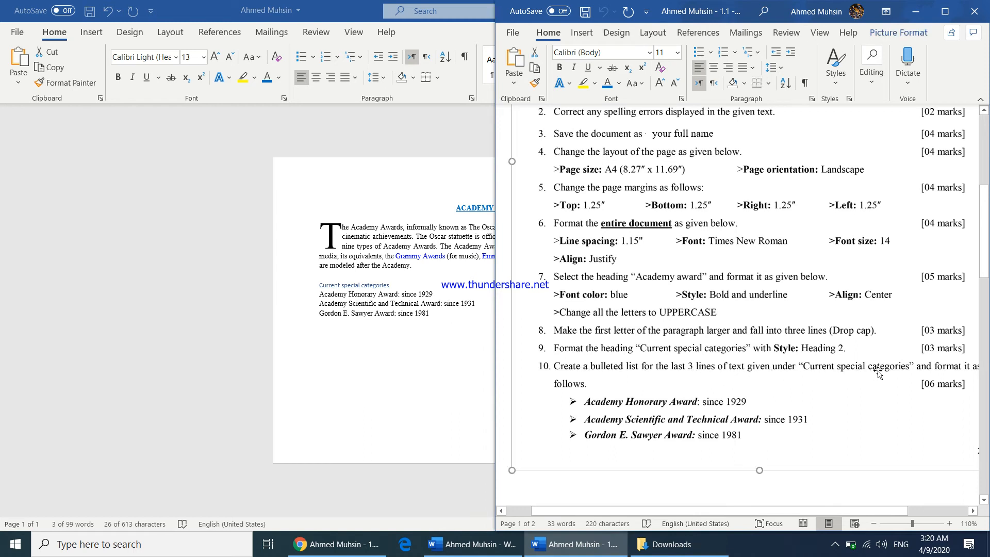
mouse_move(776, 510)
mouse_down()
mouse_move(814, 510)
mouse_move(789, 511)
mouse_up()
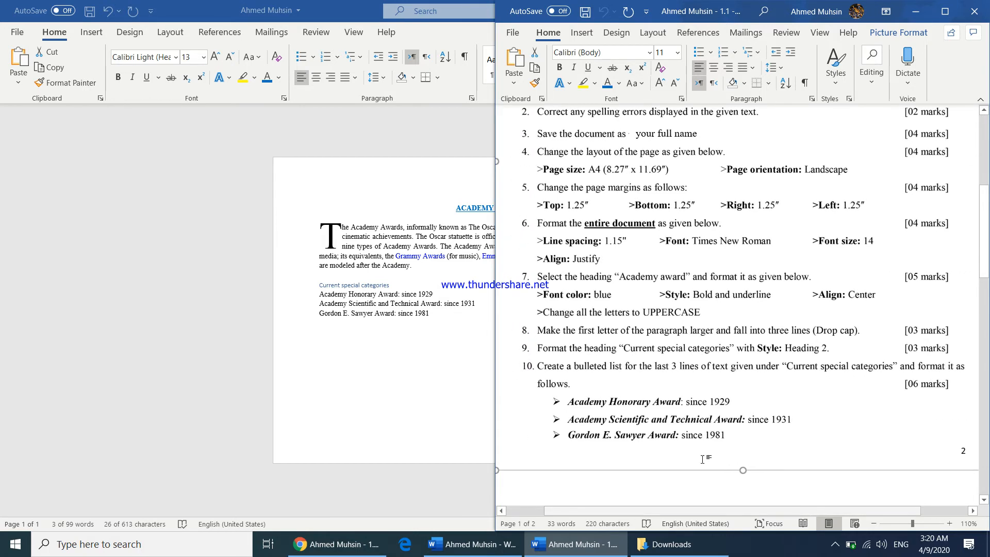
click(317, 362)
key(super+Left)
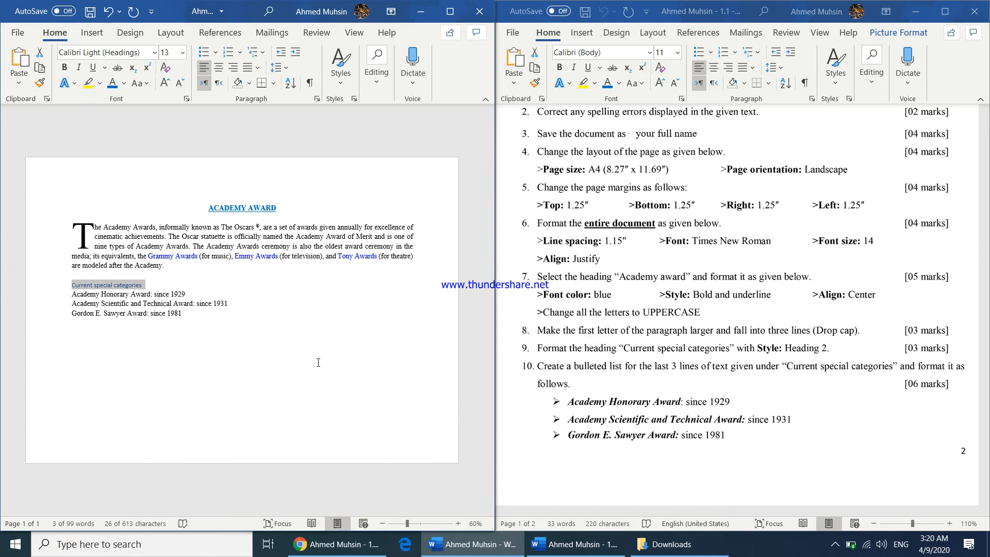
Format the three lines under "Current special categories" as a bulleted list with arrow bullets
click(72, 295)
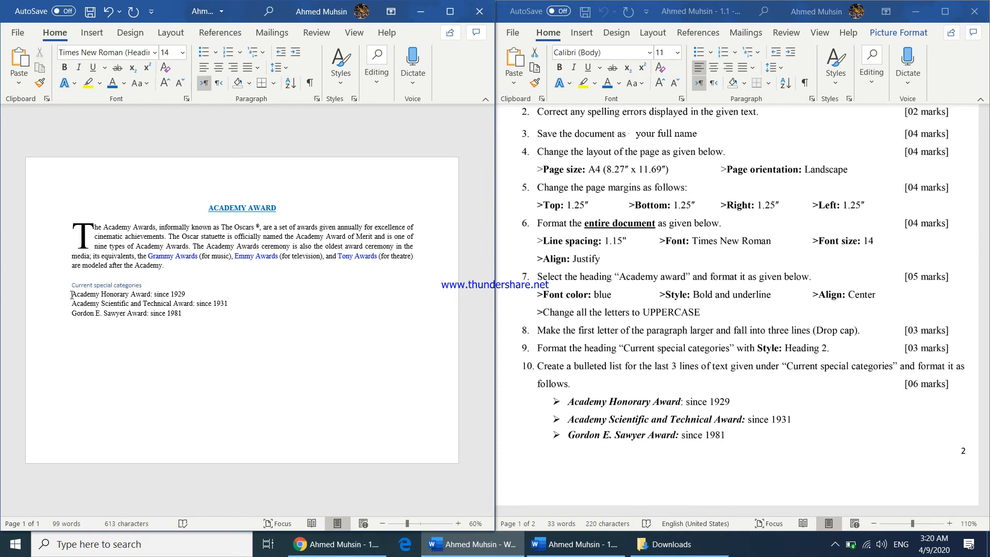
drag(71, 295, 181, 314)
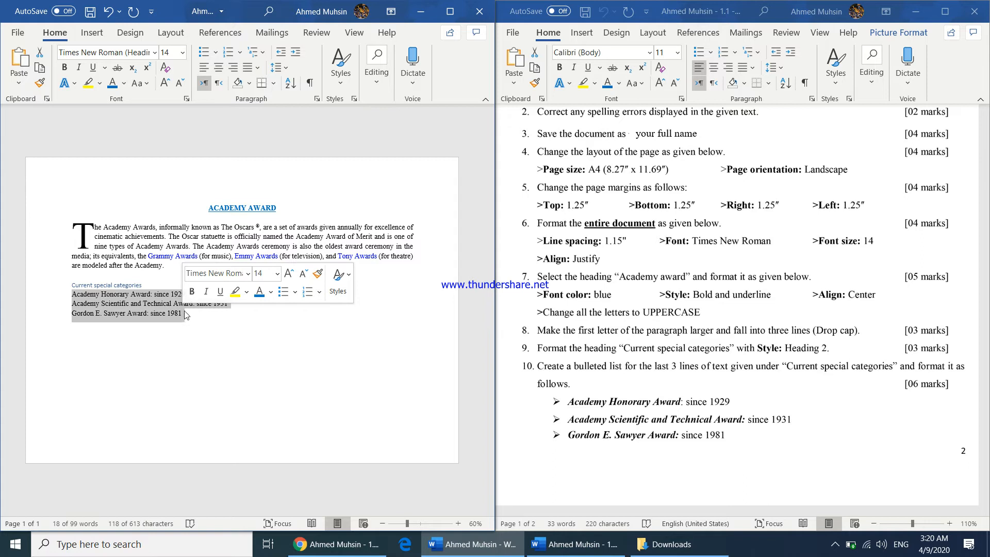
click(215, 54)
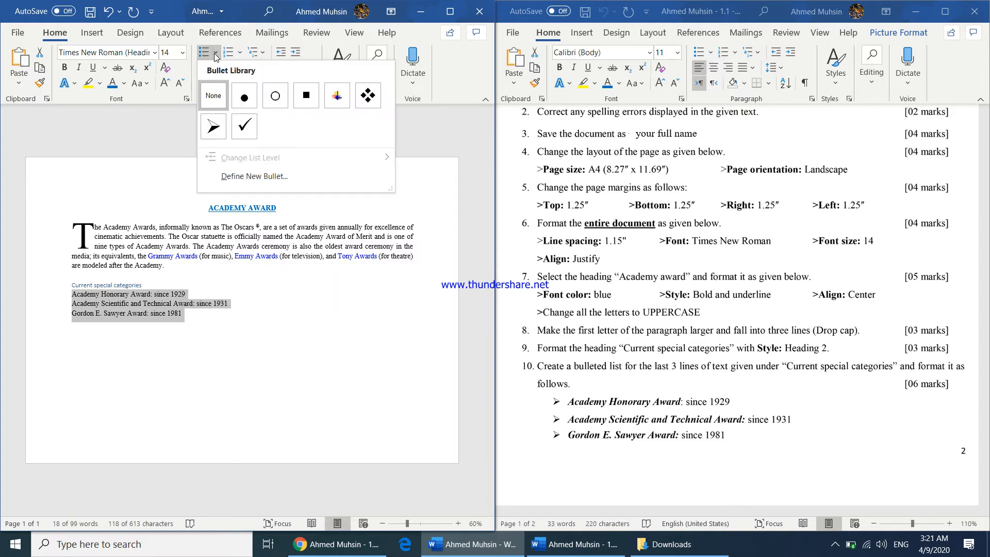
click(213, 126)
click(232, 314)
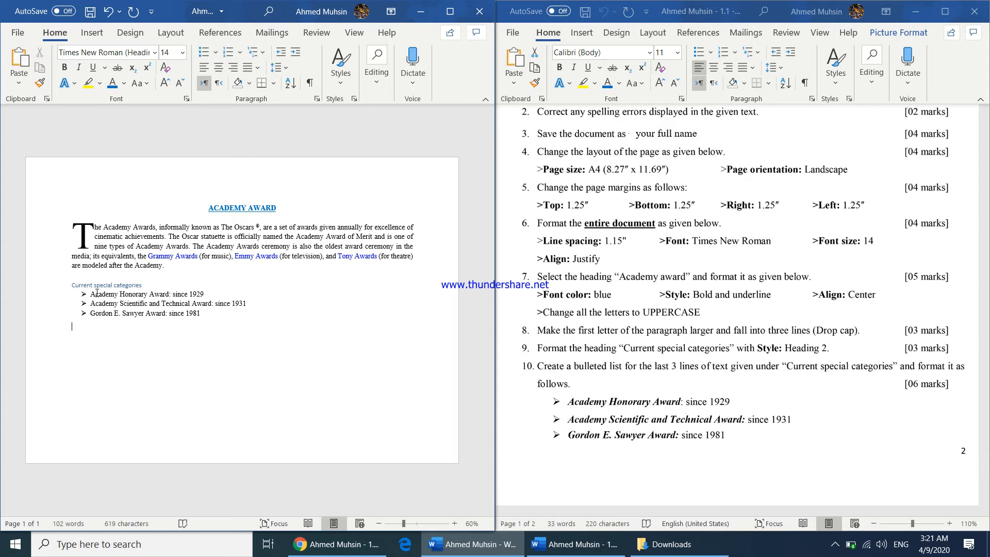
Make the award names in each of the three bulleted lines bold and italic
drag(89, 293, 172, 294)
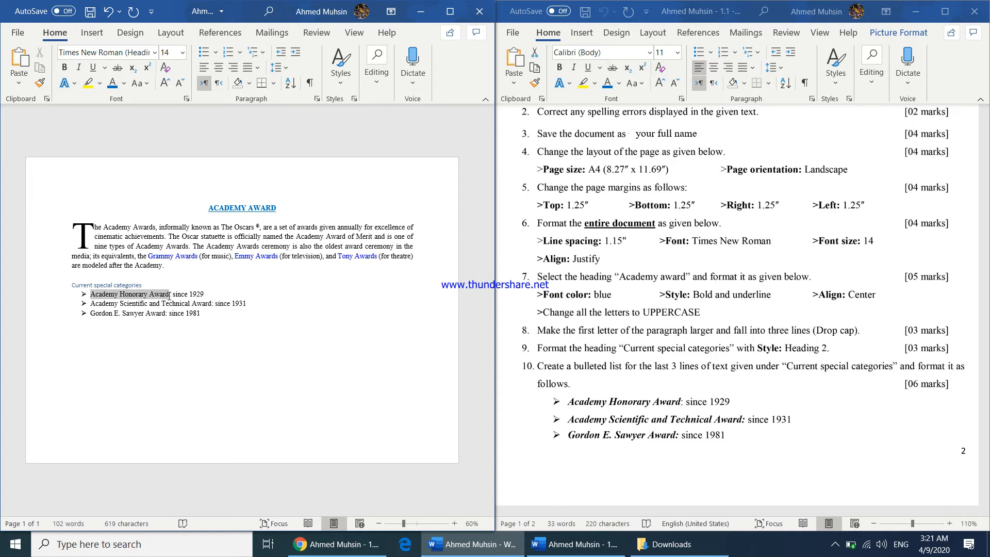
key(ctrl+b)
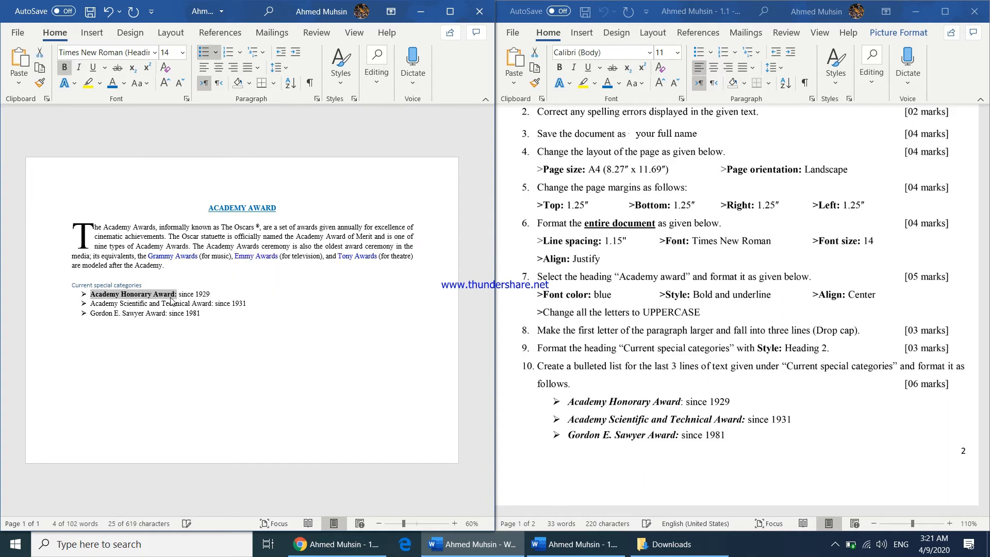
key(ctrl+i)
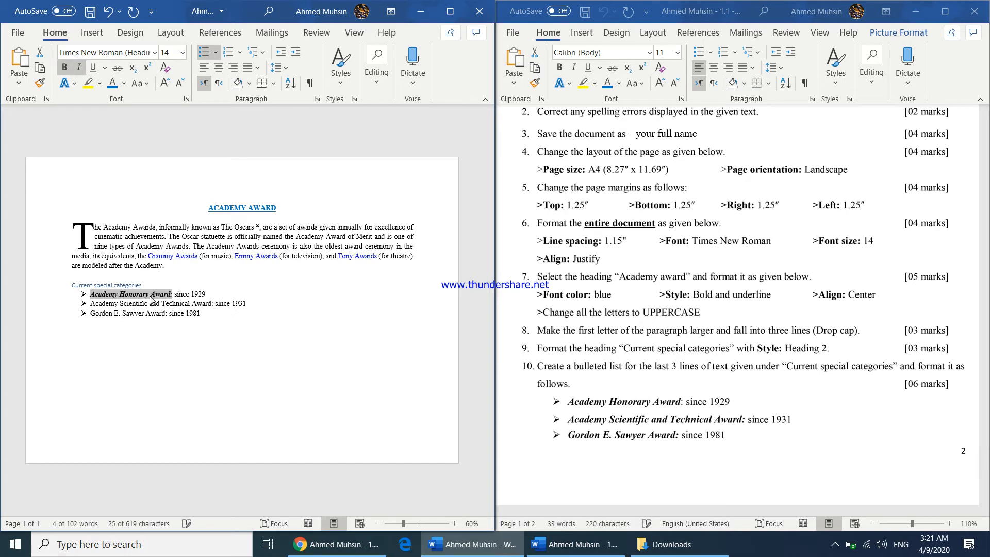
drag(90, 303, 212, 303)
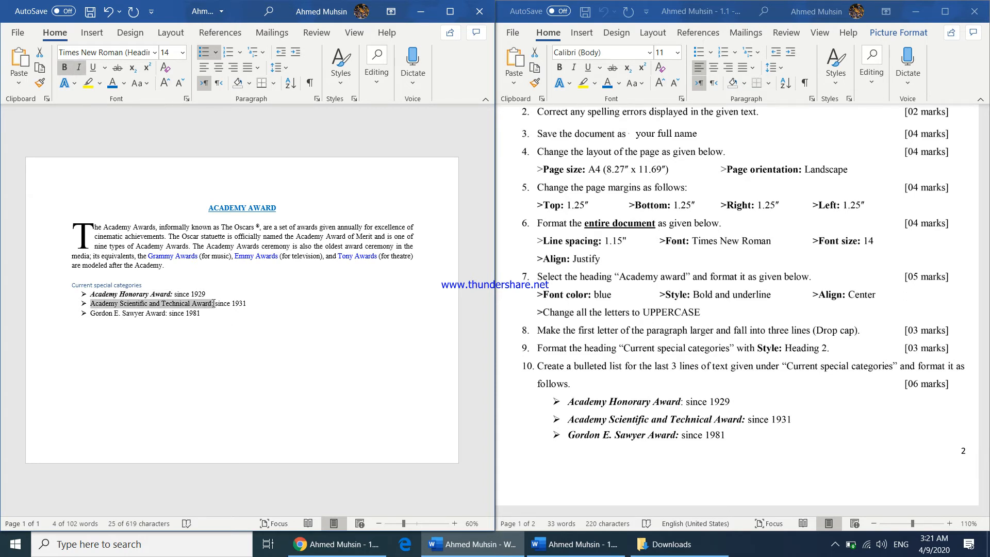
key(ctrl+b)
key(ctrl+i)
drag(113, 314, 172, 313)
key(ctrl+b)
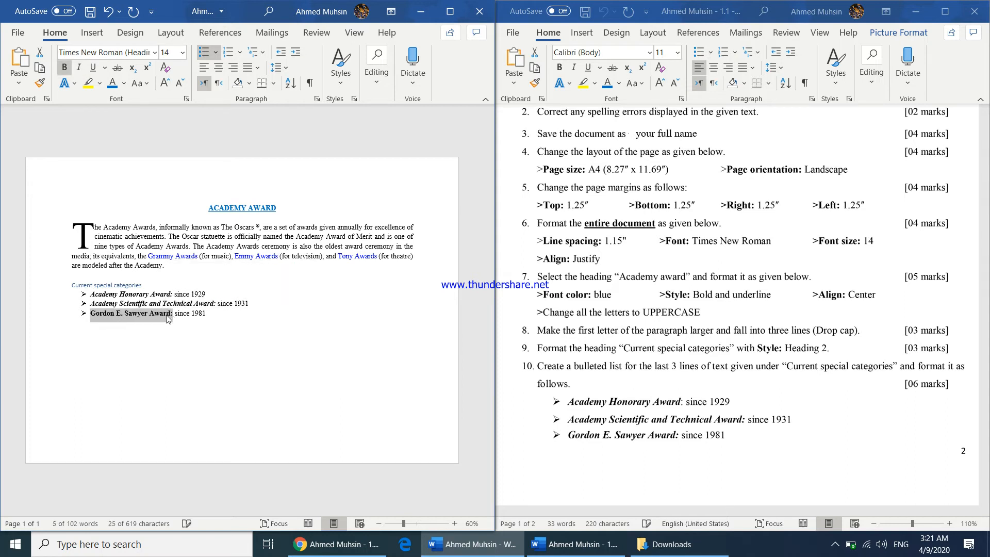
key(ctrl+i)
click(169, 330)
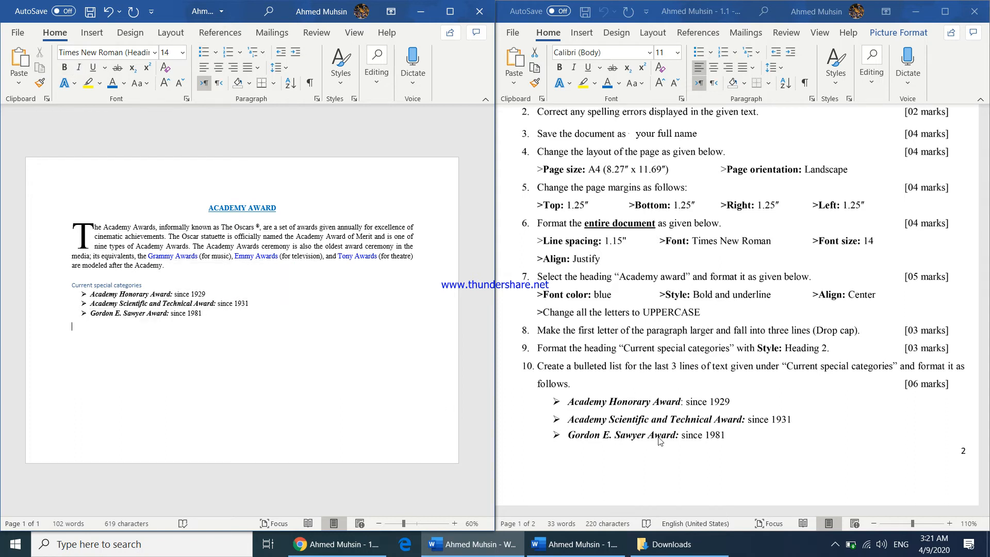
Insert a table with 4 columns and 3 rows below the bulleted list
click(666, 397)
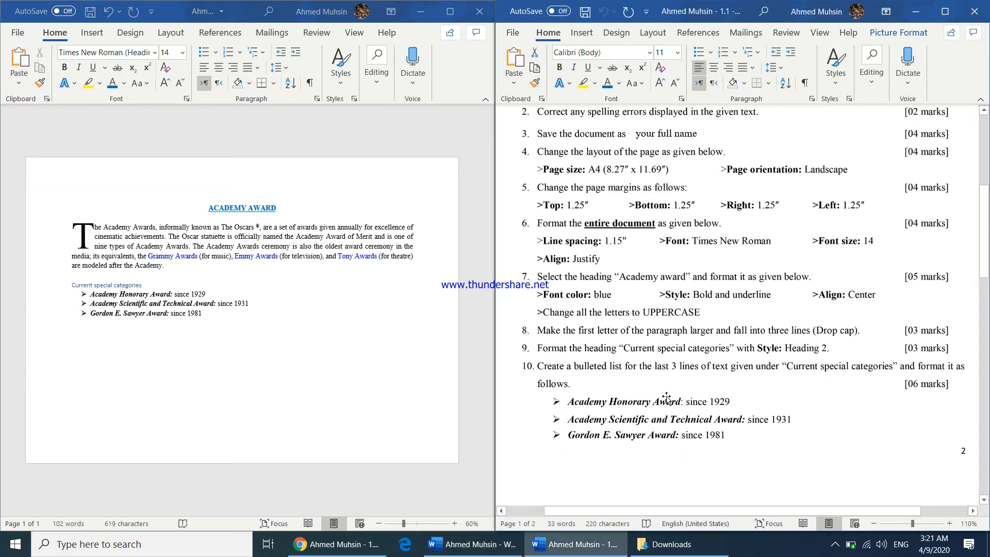
scroll(666, 398, down, 10)
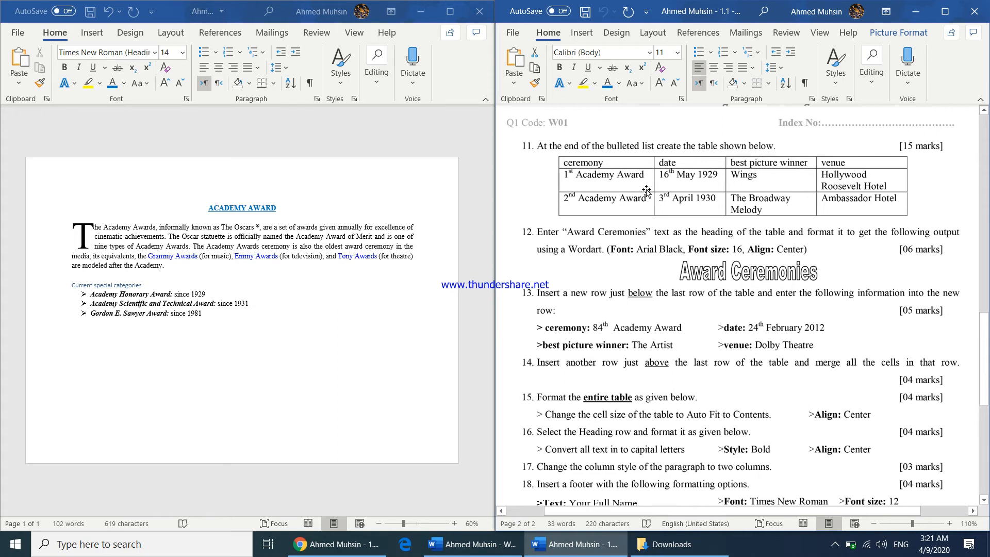
click(79, 346)
double_click(73, 330)
click(78, 336)
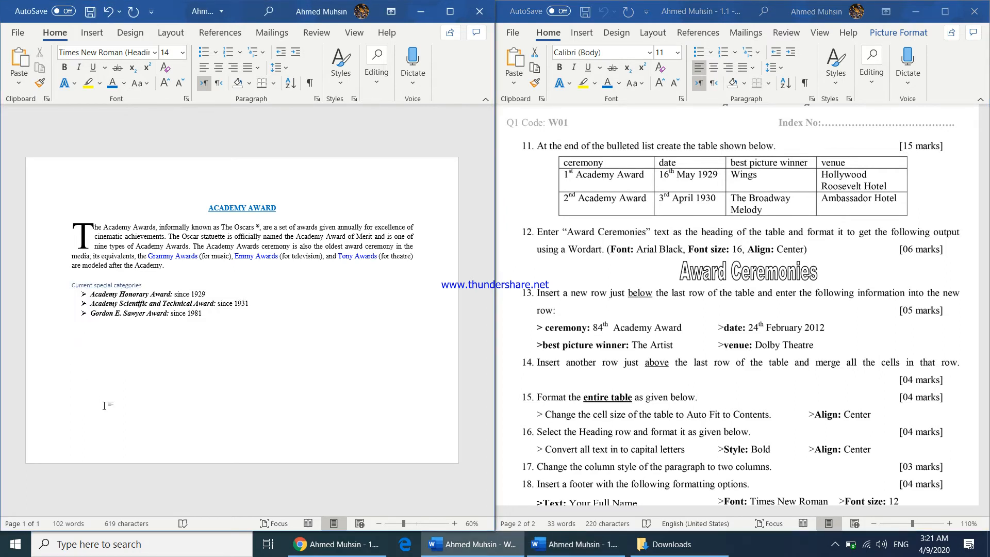
click(89, 34)
click(54, 80)
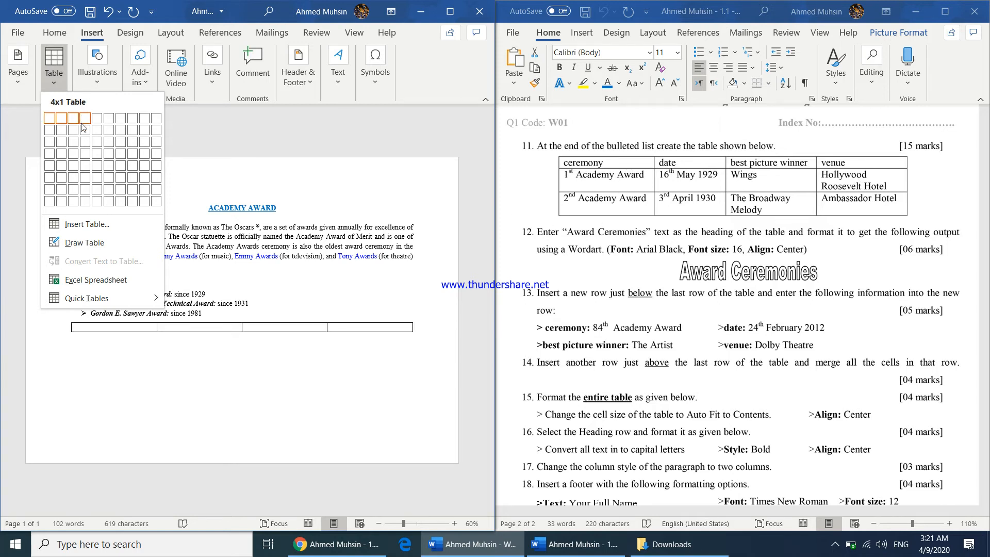
click(83, 143)
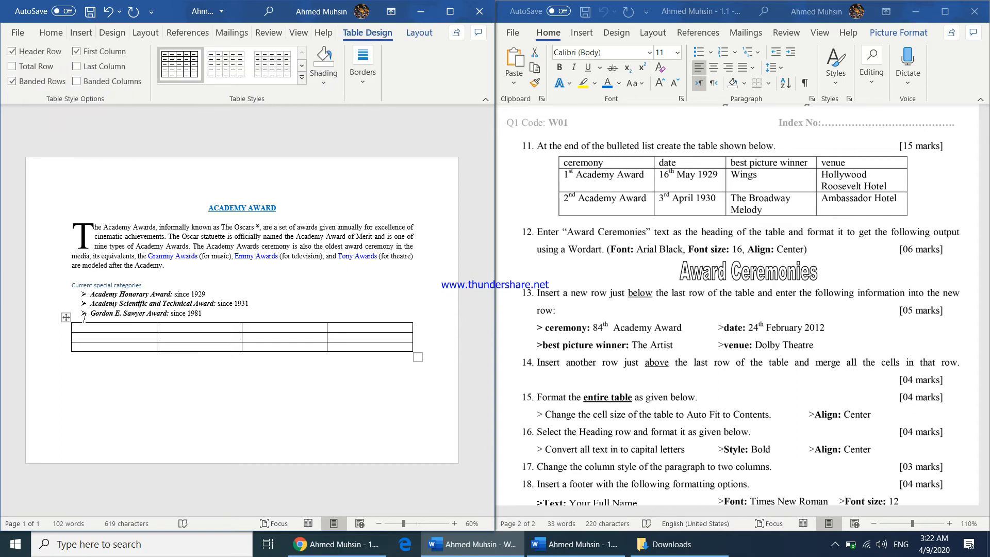
Fill the header row with Ceremony, Date, Best picture winner and Venue
text(ceremony)
key(Tab)
text(datebest)
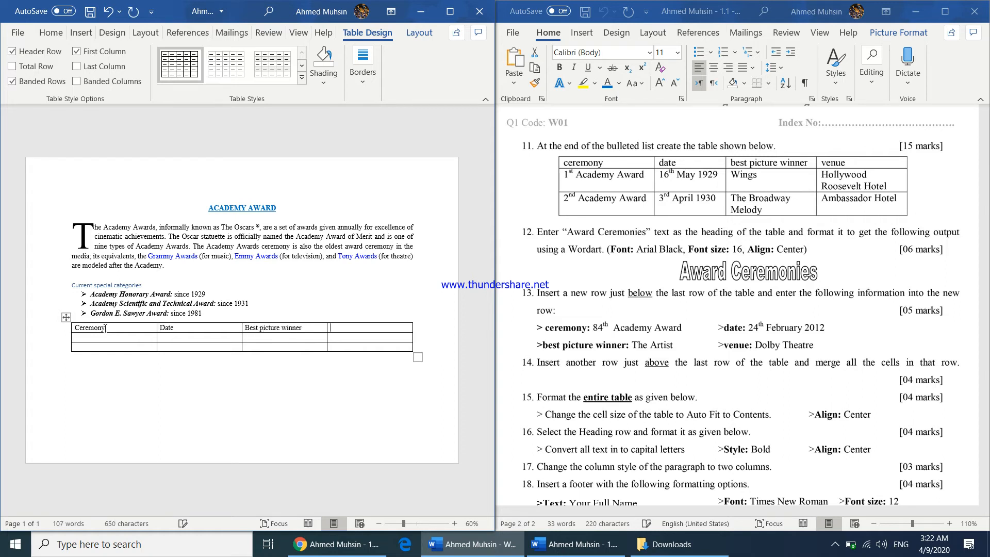
Fill the second row with 1st Academy Award, 16th May 1929, Wings and Hollywood Roosevelt Hotel
key(Tab)
text(1)
text(st Academy Awa)
text(16th May 1929)
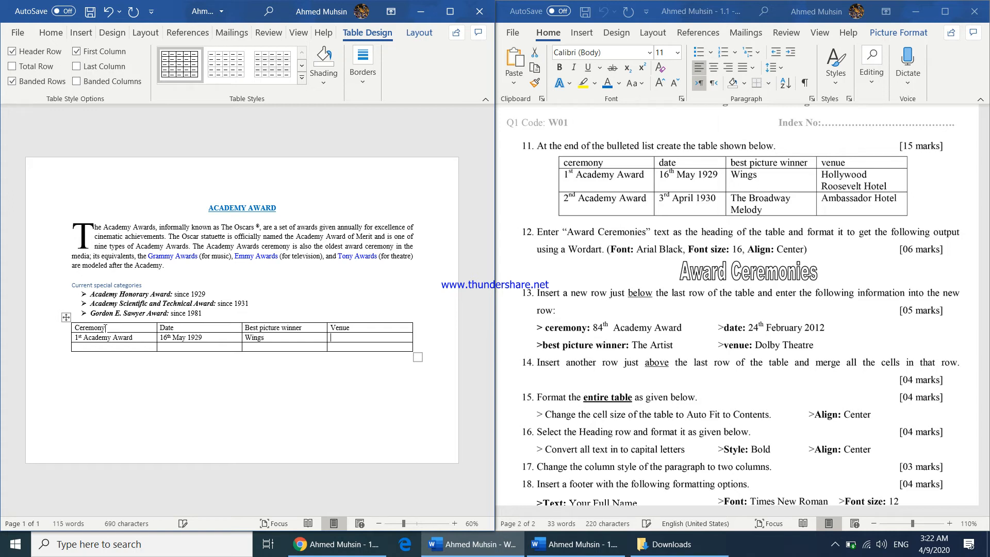
text(Hollywood Roosevelkt)
key(BackSpace)
text(t Hotel)
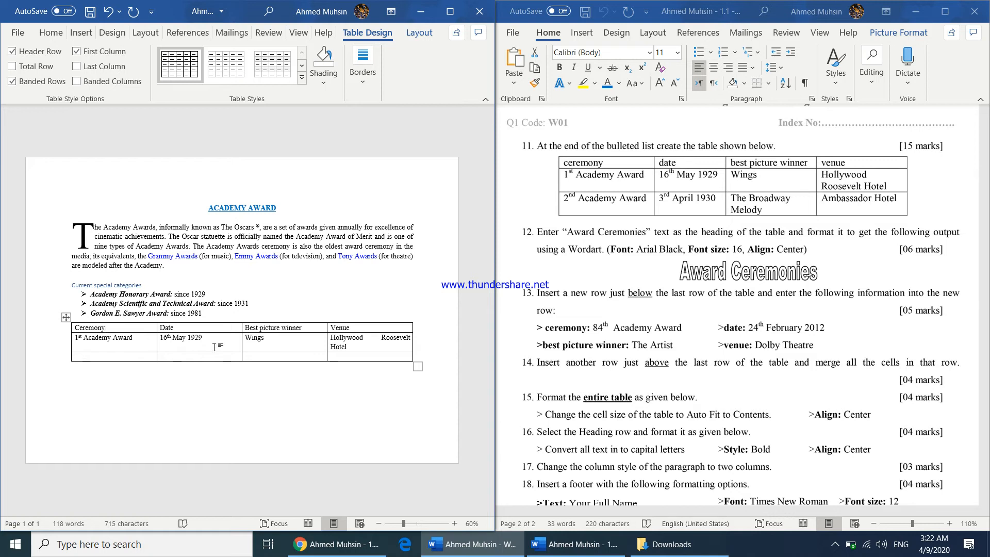
Fill the third row with 2nd Academy Award, 3rd April 1930, The Broadway Melody and Ambassador Hotel
key(Return)
text(2nd Academy Award)
key(Tab)
text(3rd Ap)
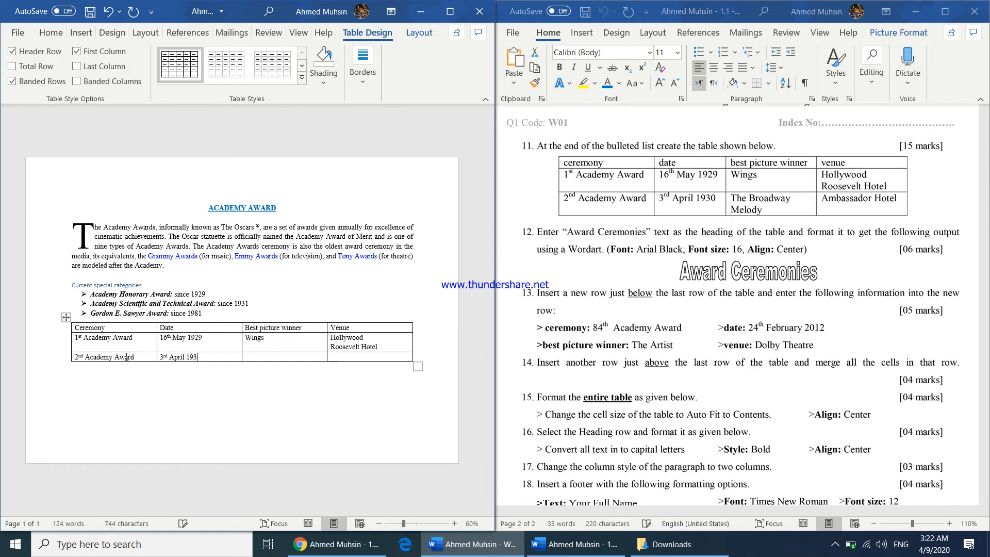
key(Tab)
text(T)
key(Tab)
text(Am)
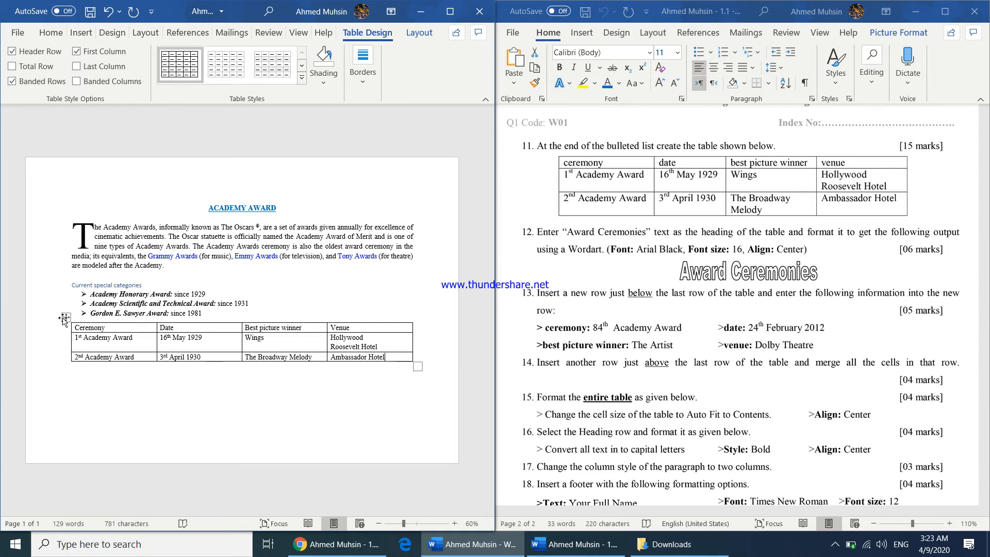
Move the table slightly lower below the bulleted list
drag(66, 318, 65, 347)
key(ctrl+z)
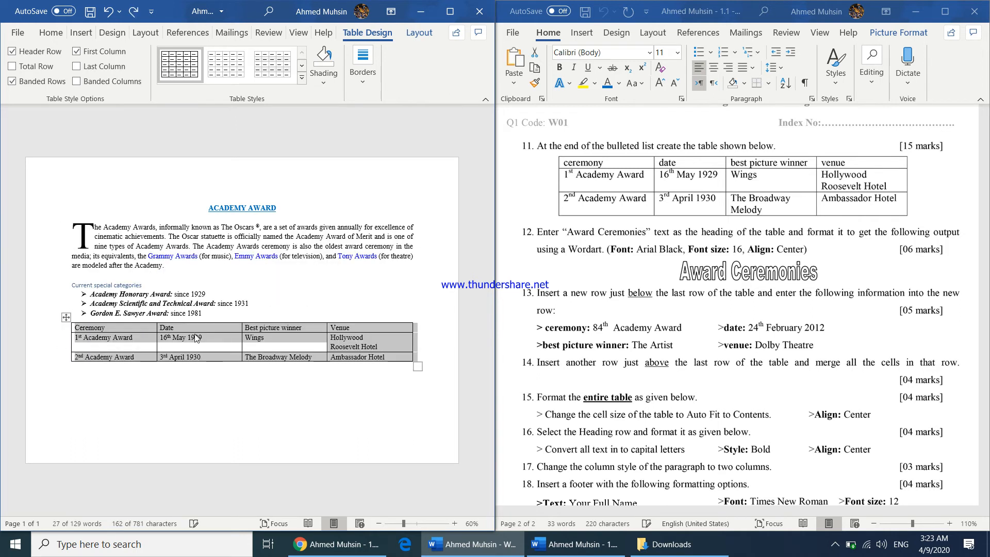
drag(66, 317, 62, 364)
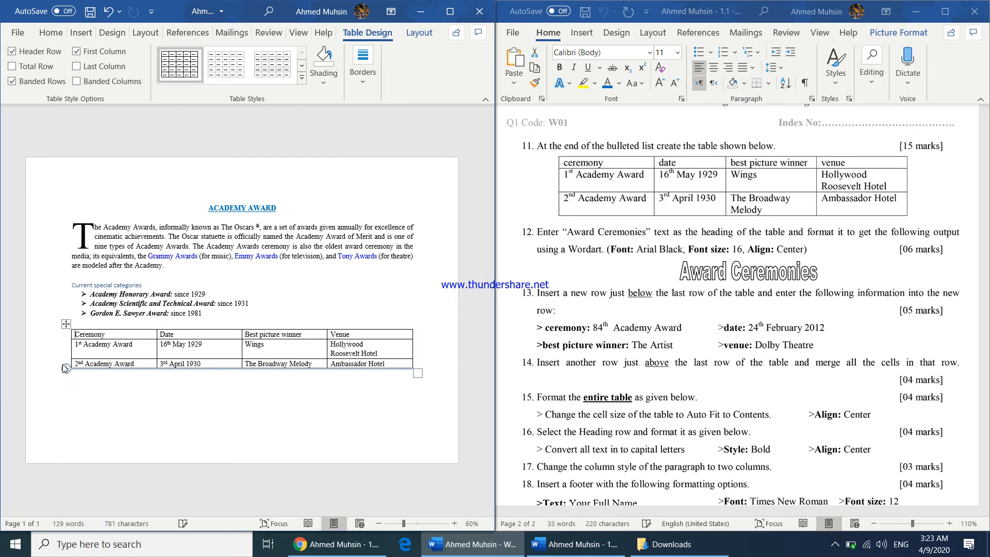
Insert three blank lines between the bulleted list and the table
click(101, 324)
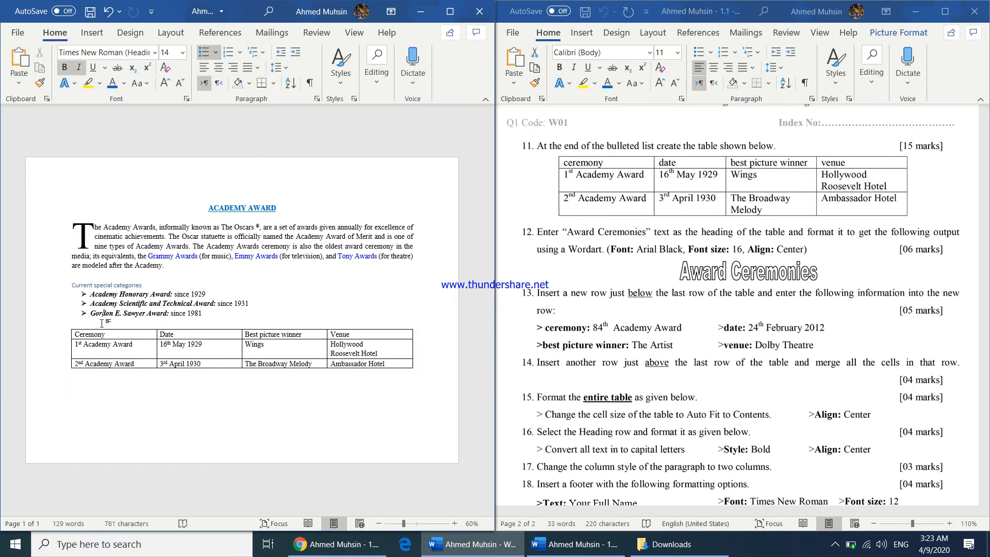
click(221, 315)
key(Return)
key(Return)
key(Return)
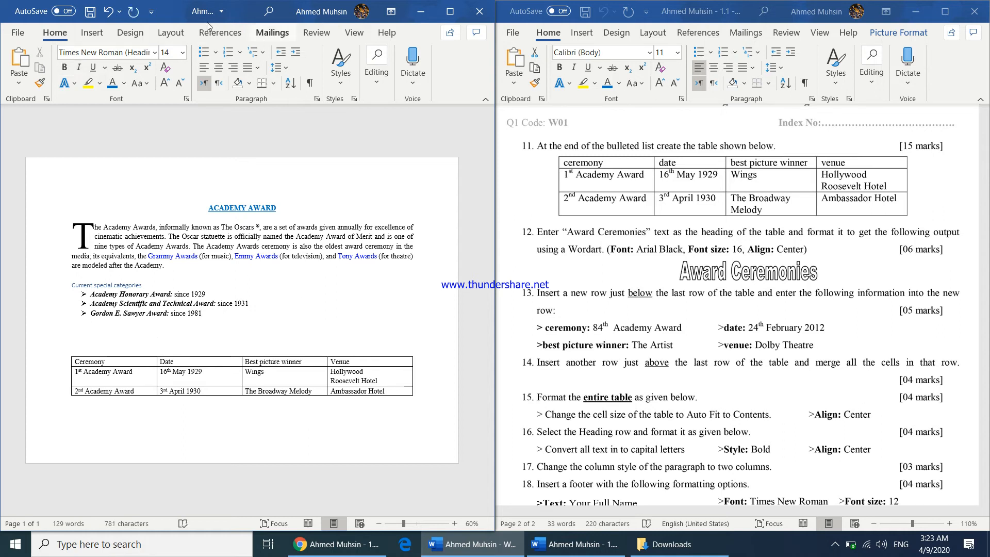
Insert a WordArt with a light blue outline style and stretch it across the width above the table
click(91, 32)
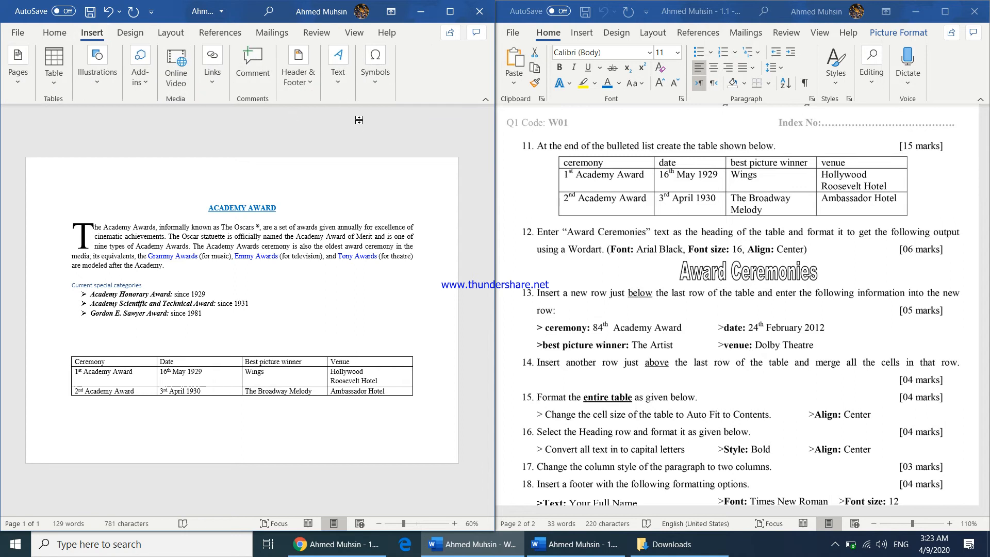
click(342, 85)
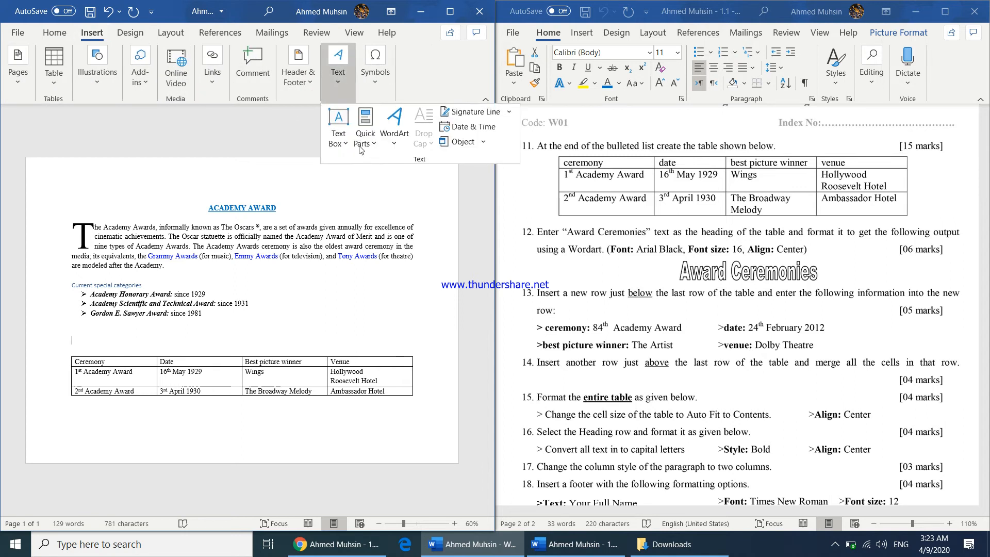
click(394, 146)
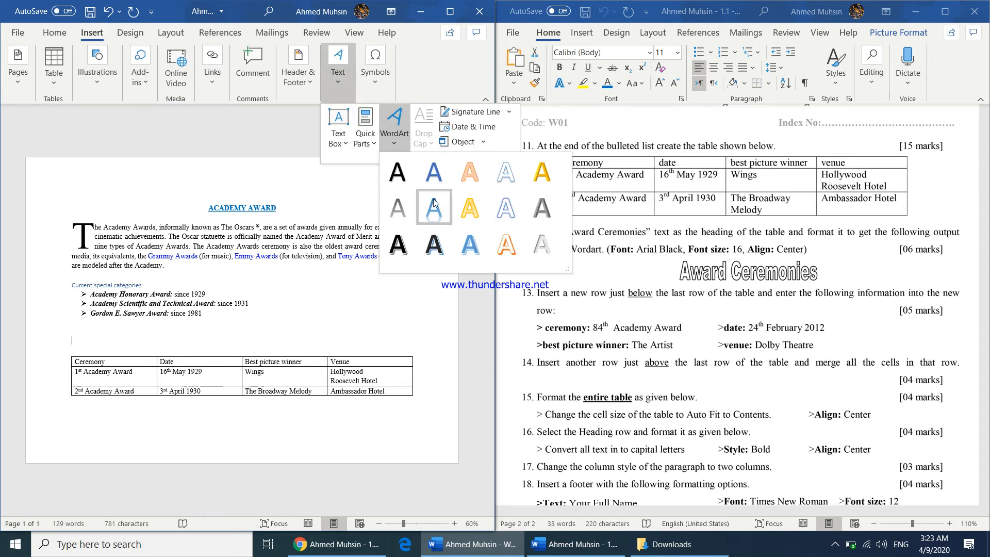
click(500, 183)
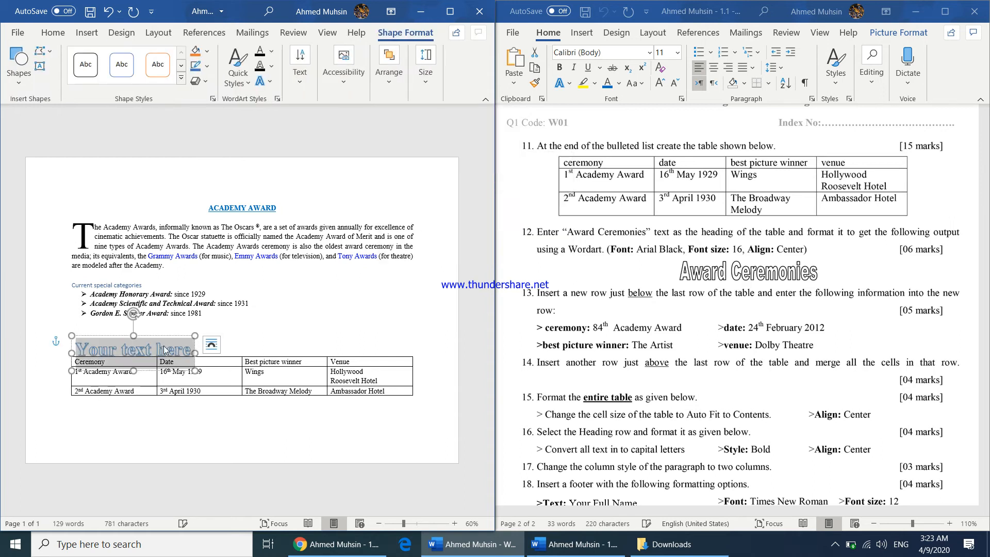
drag(165, 335, 413, 351)
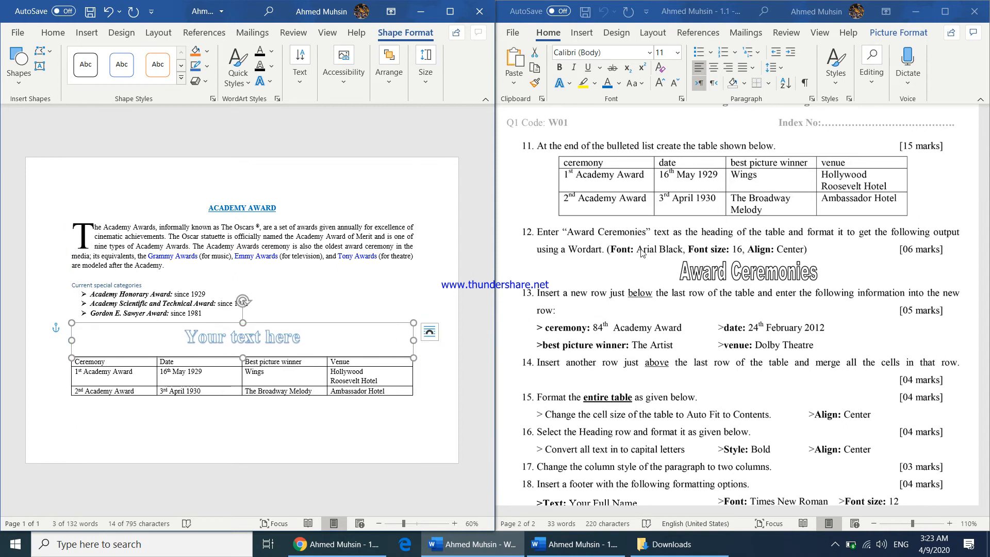
Replace the WordArt placeholder text with "Award Ceremonies"
drag(190, 343, 320, 346)
key(ctrl)
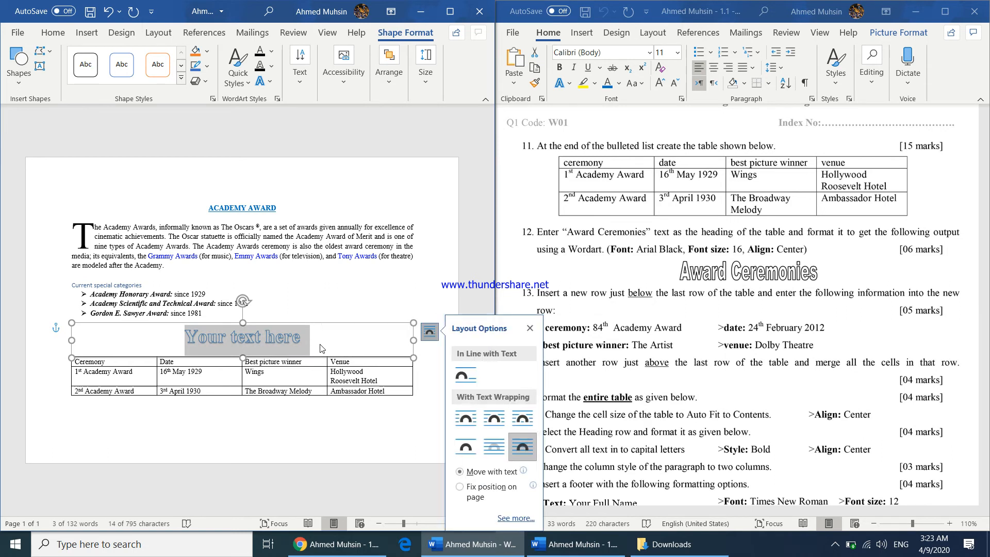
click(314, 341)
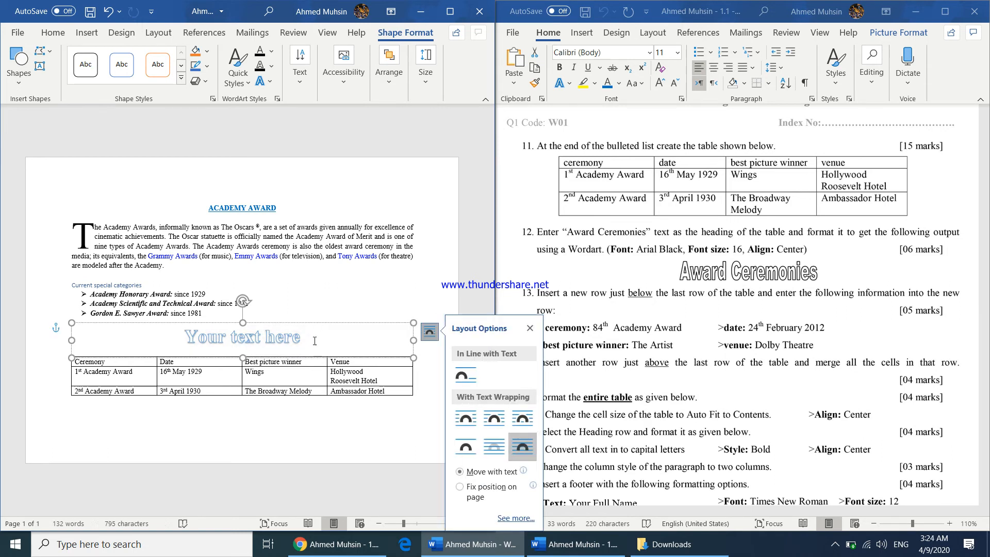
drag(202, 342, 183, 343)
text(Aw)
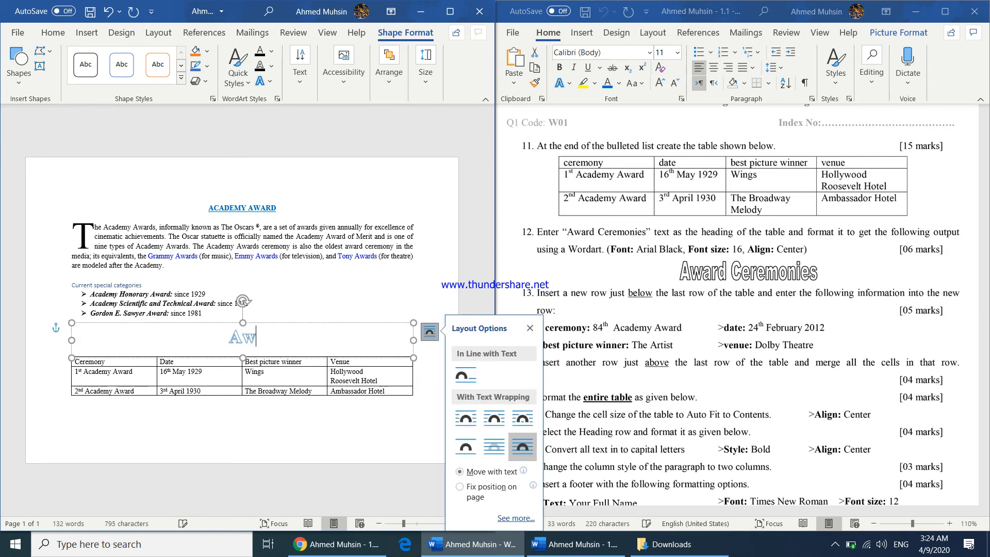
text(ard Cerem)
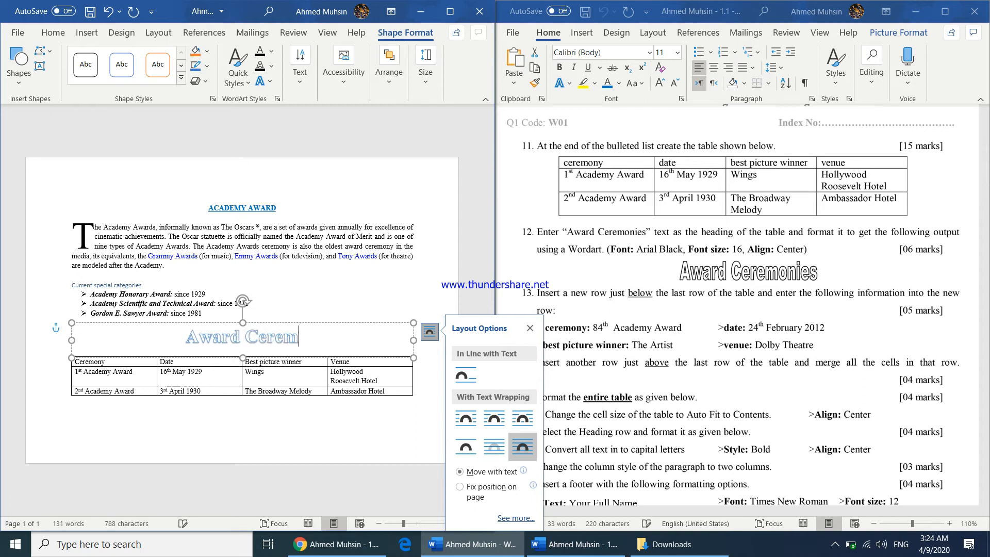
text(onies)
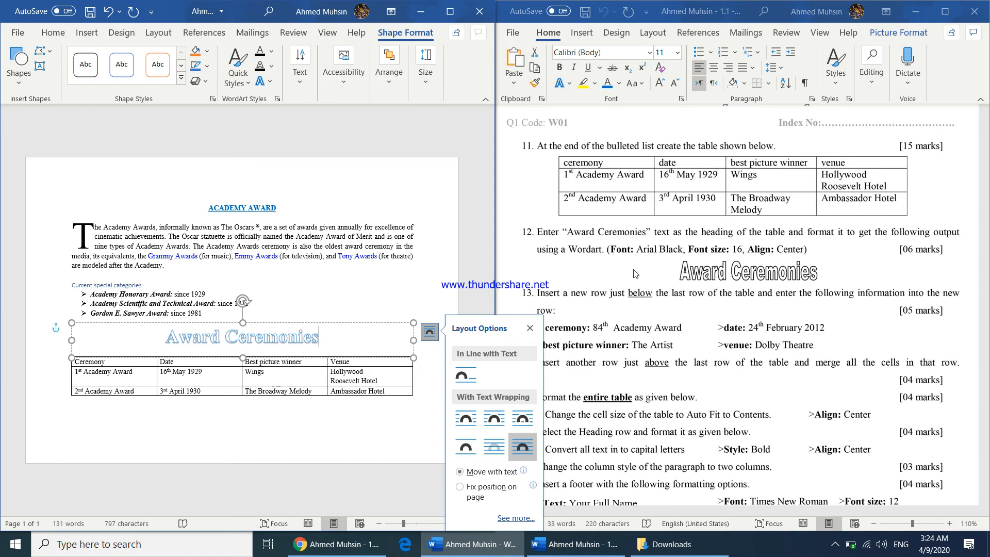
Format the WordArt heading text in Arial Black at size 16
triple_click(151, 338)
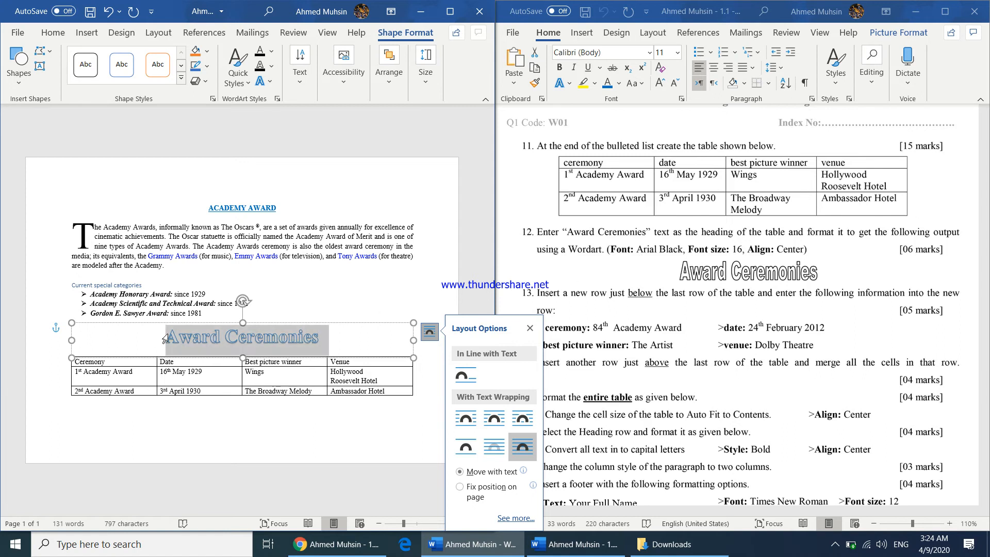
click(53, 32)
click(103, 52)
text(Arial)
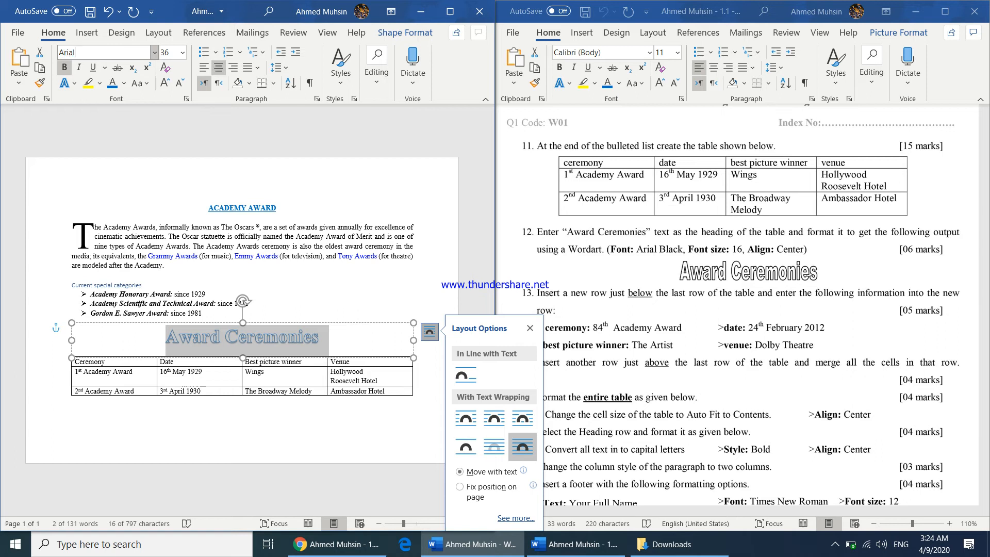
key(Return)
click(110, 52)
text(Arial Black)
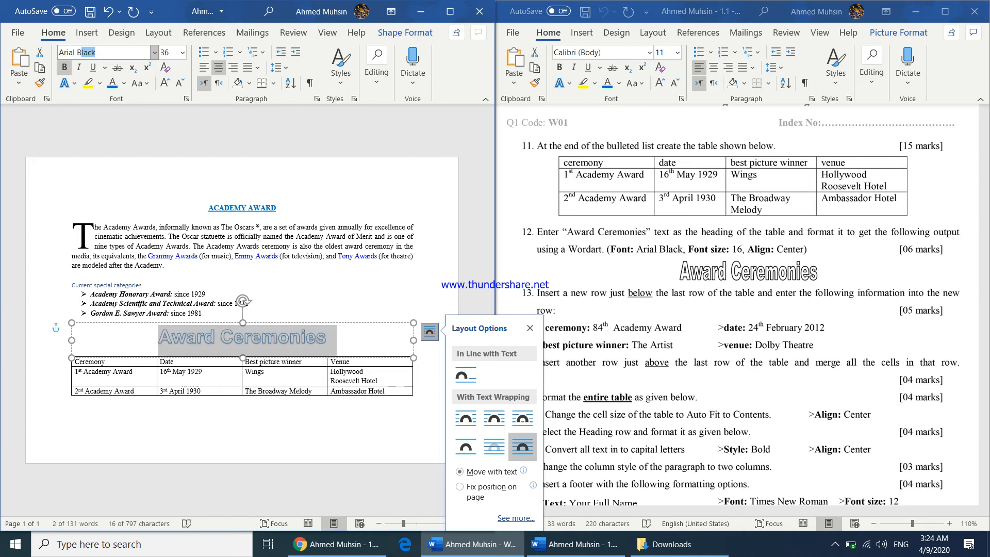
key(Return)
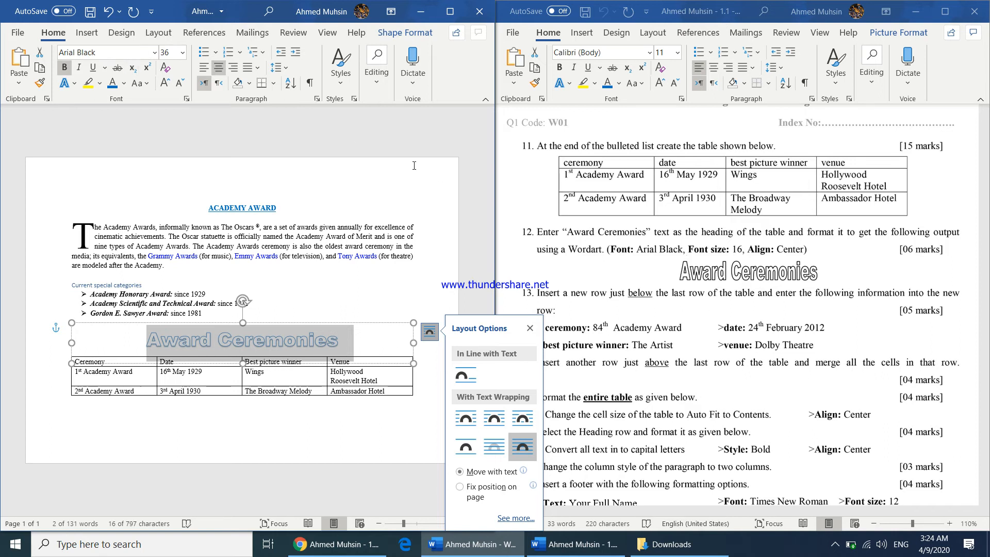
click(169, 52)
text(16)
key(Return)
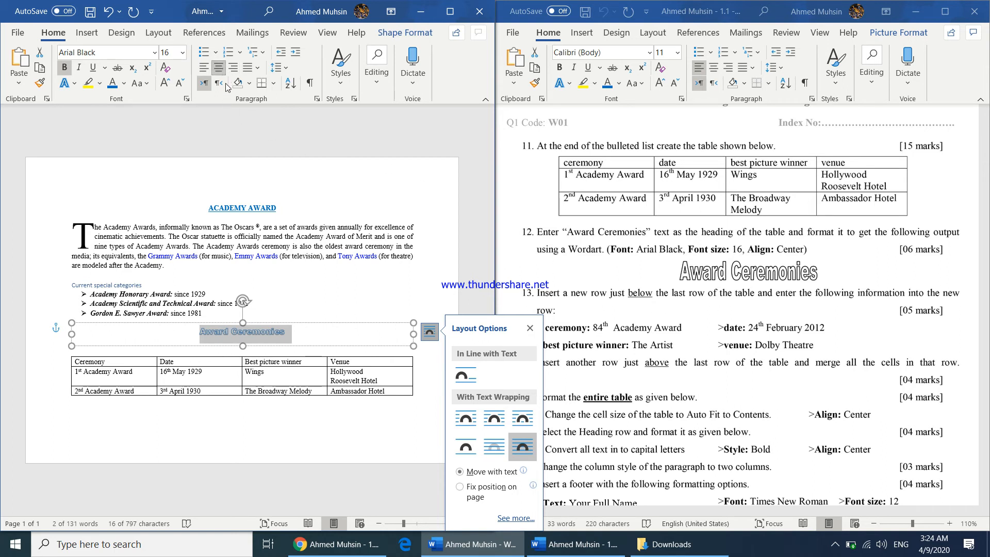
Move the table slightly up, just beneath the WordArt heading
click(253, 331)
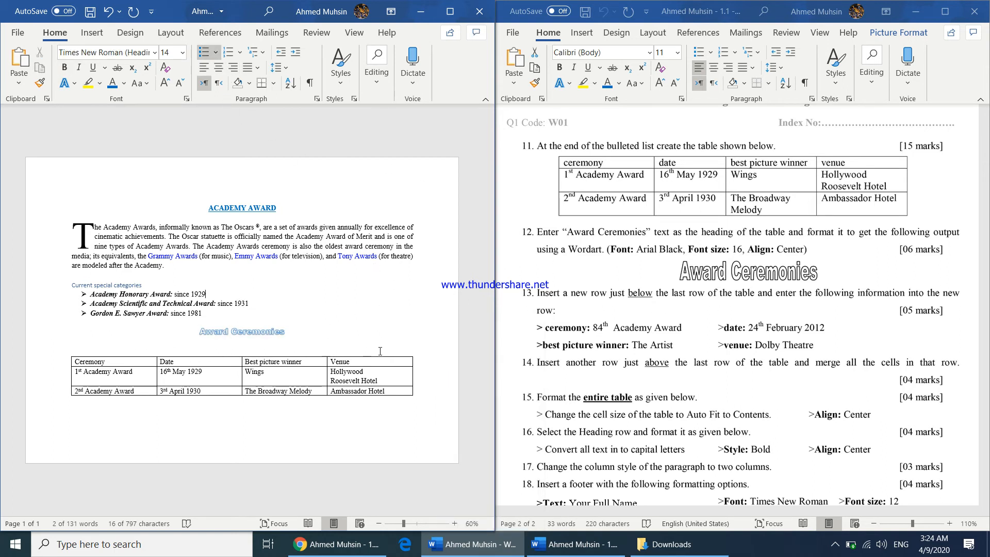
click(255, 350)
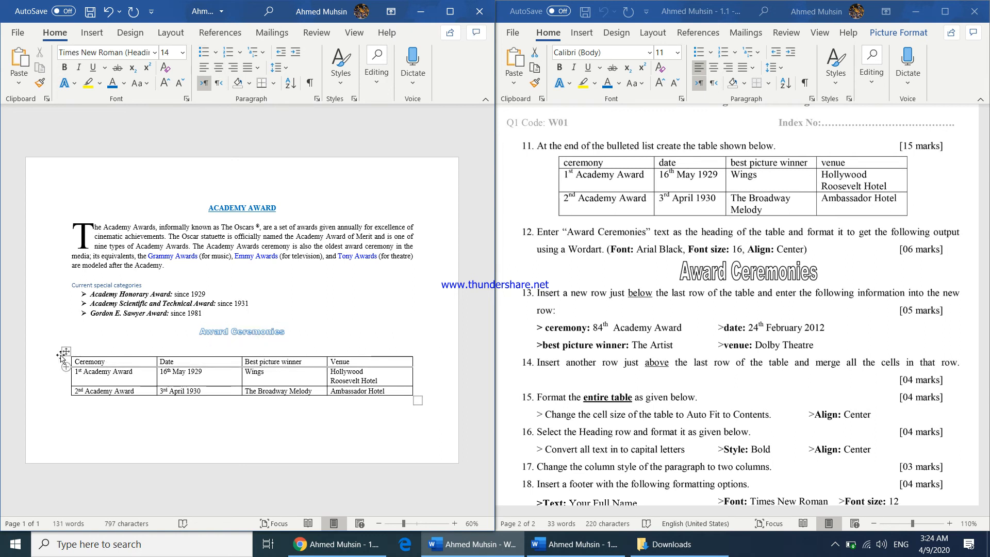
drag(66, 351, 66, 340)
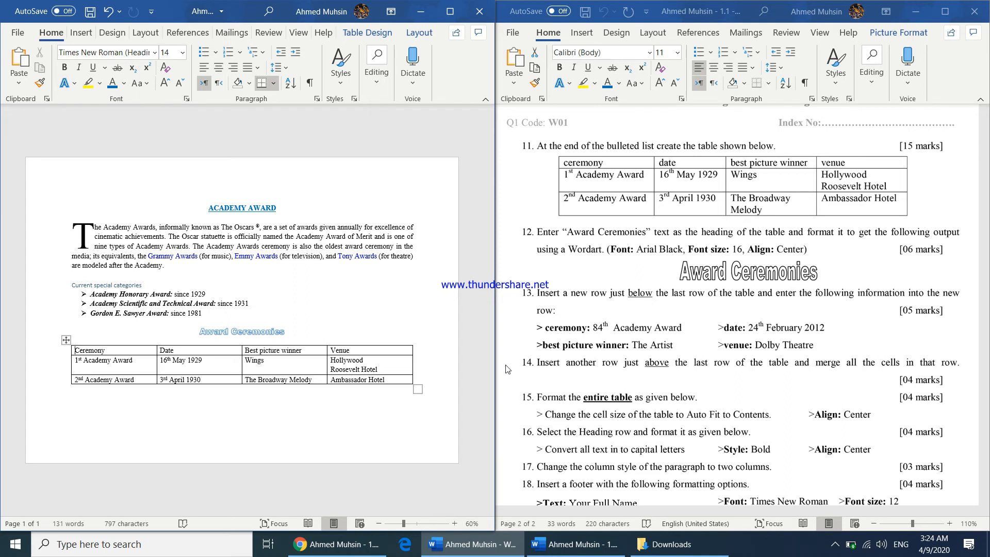
Add a row below the last row and fill it with 84th Academy Award, 24th February 2012, The Artist and Dolby Theatre
right_click(389, 380)
mouse_move(453, 240)
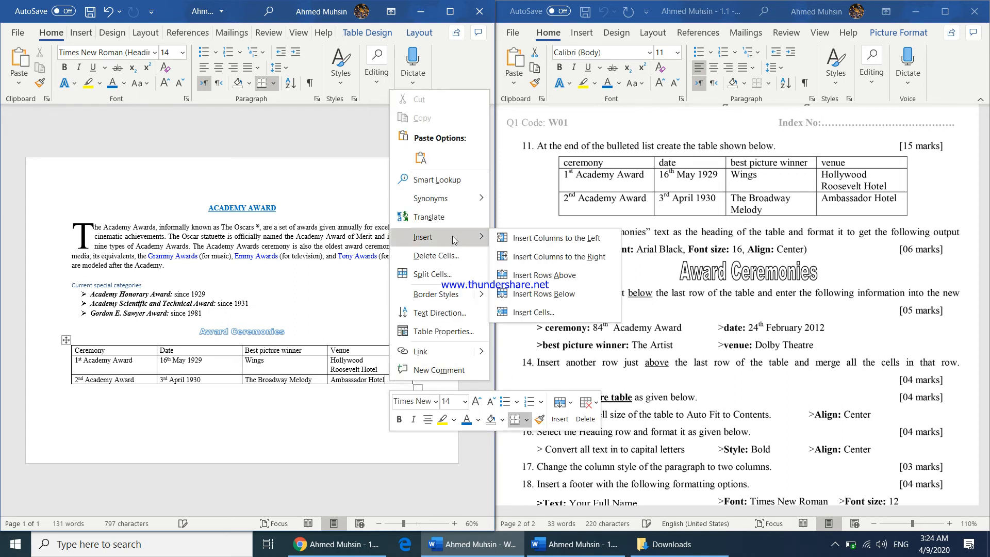
click(542, 294)
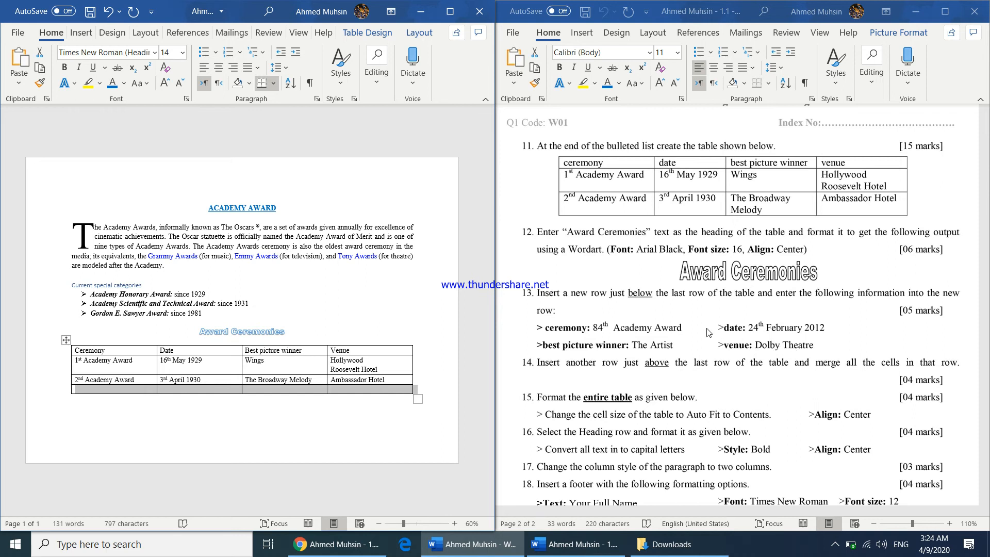
click(135, 390)
text(84th)
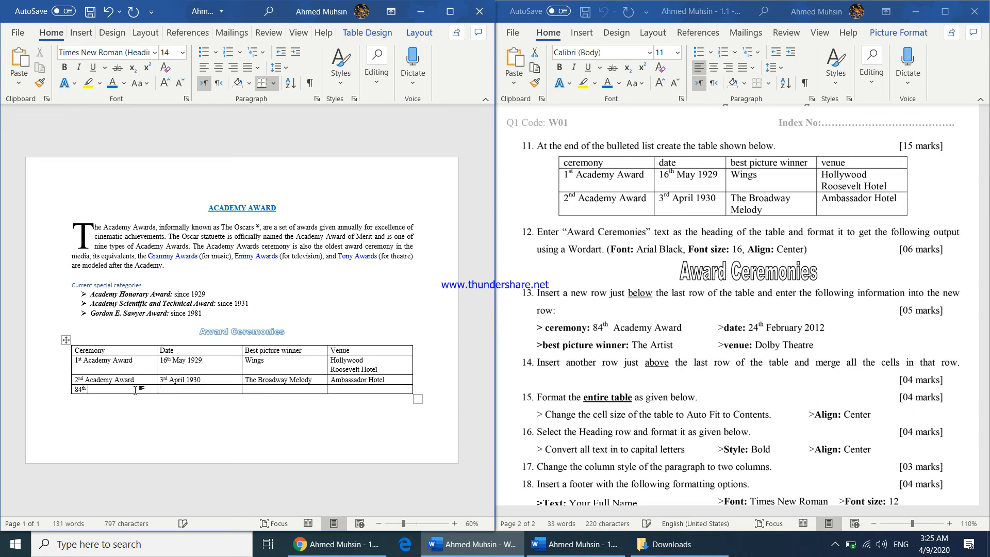
text( Acadmey Aw)
text(24th February 2012)
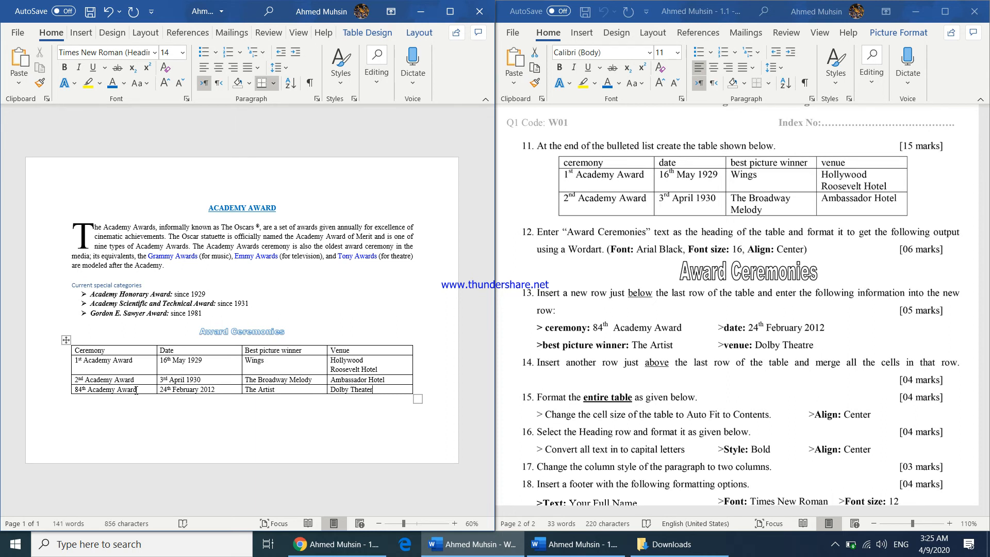
key(BackSpace)
Insert a new row above the last table row and merge all of its cells into one
right_click(375, 388)
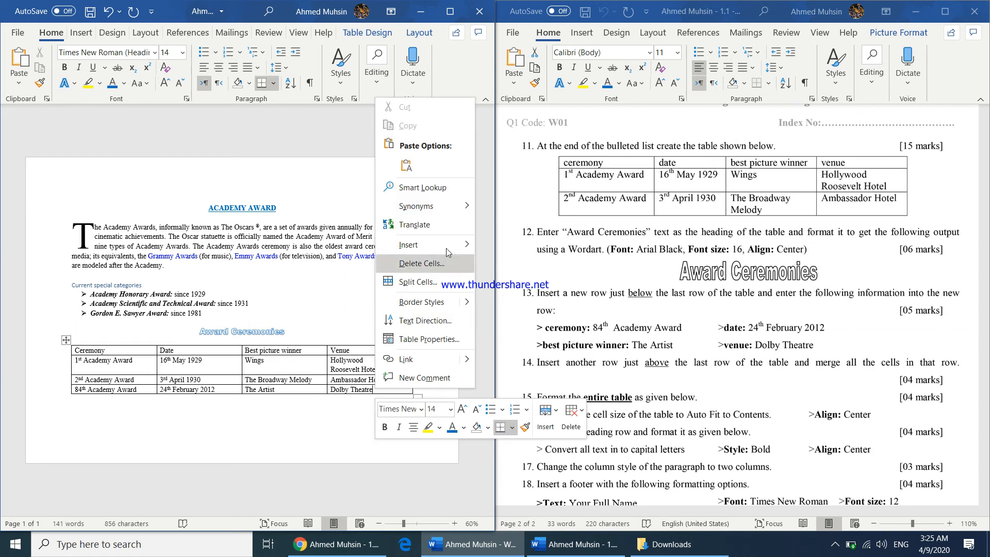
mouse_move(447, 249)
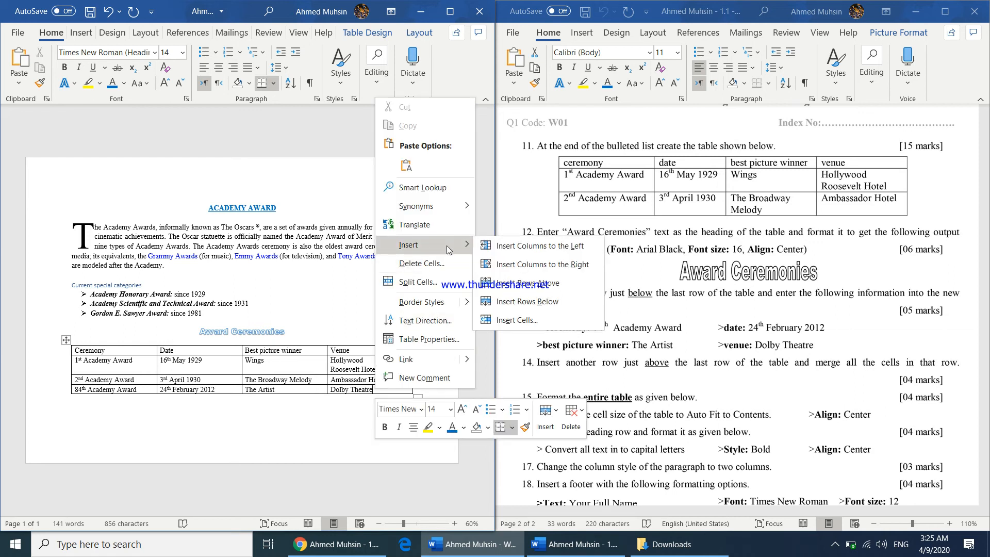
click(528, 287)
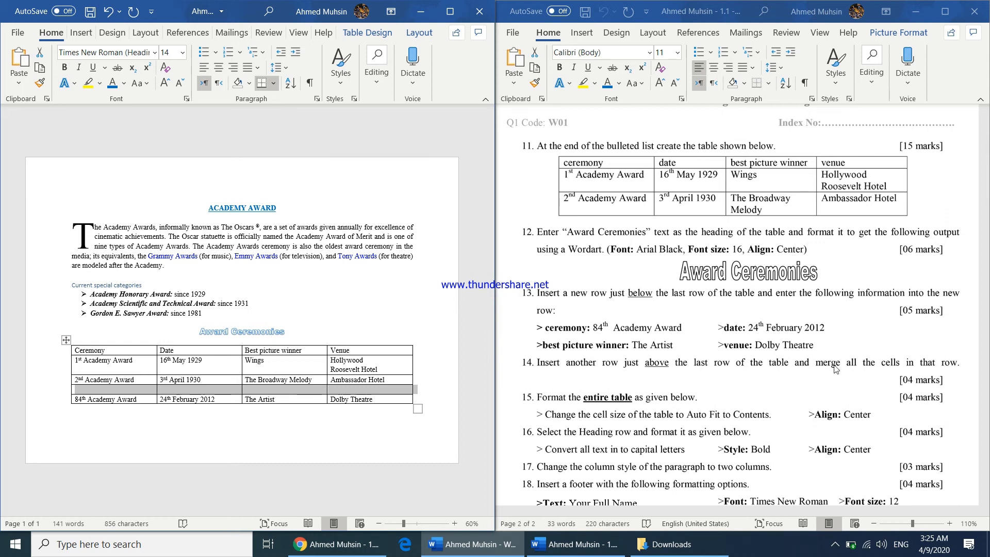
drag(152, 393, 353, 390)
click(449, 12)
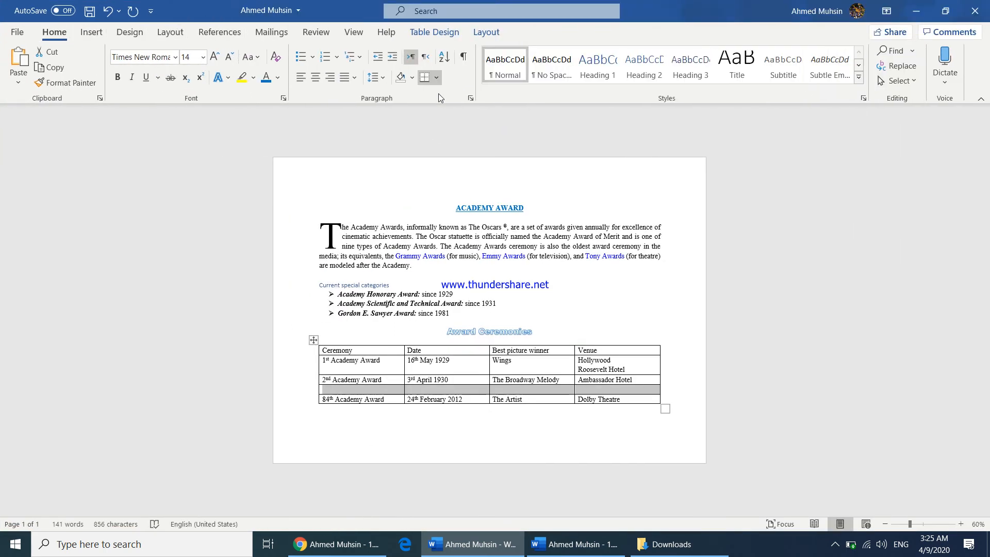
right_click(436, 386)
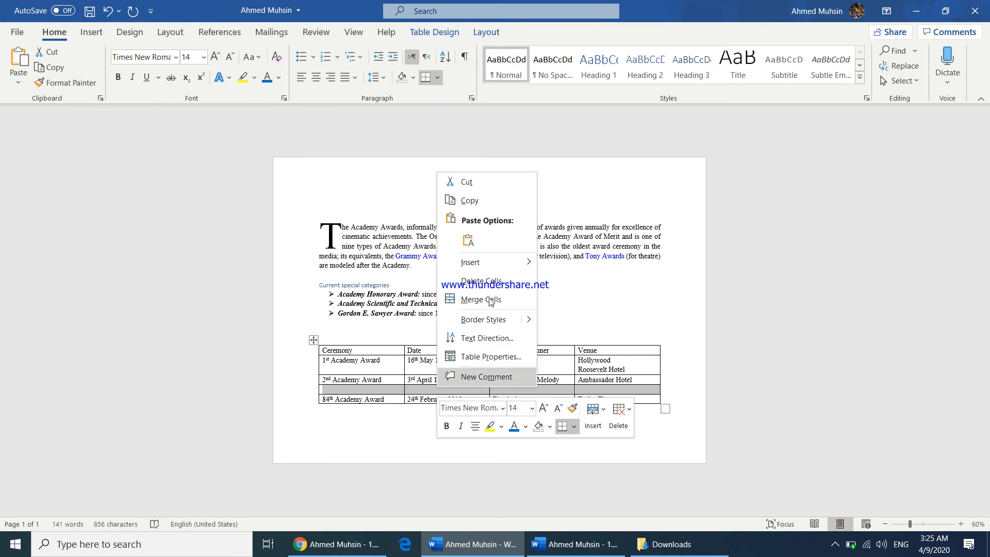
click(490, 302)
click(440, 432)
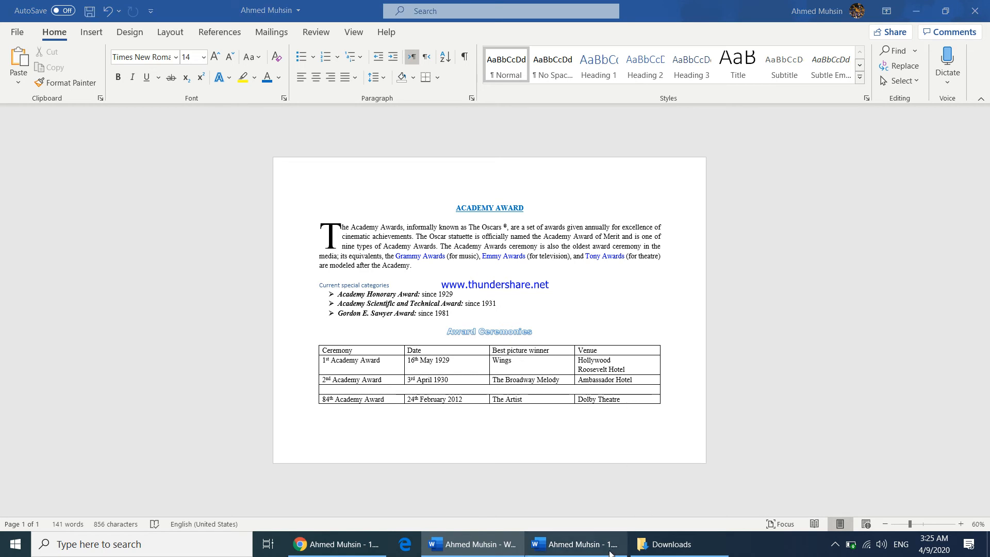
Set the entire table to AutoFit Contents and center-align text in all cells
click(621, 538)
scroll(637, 330, down, 4)
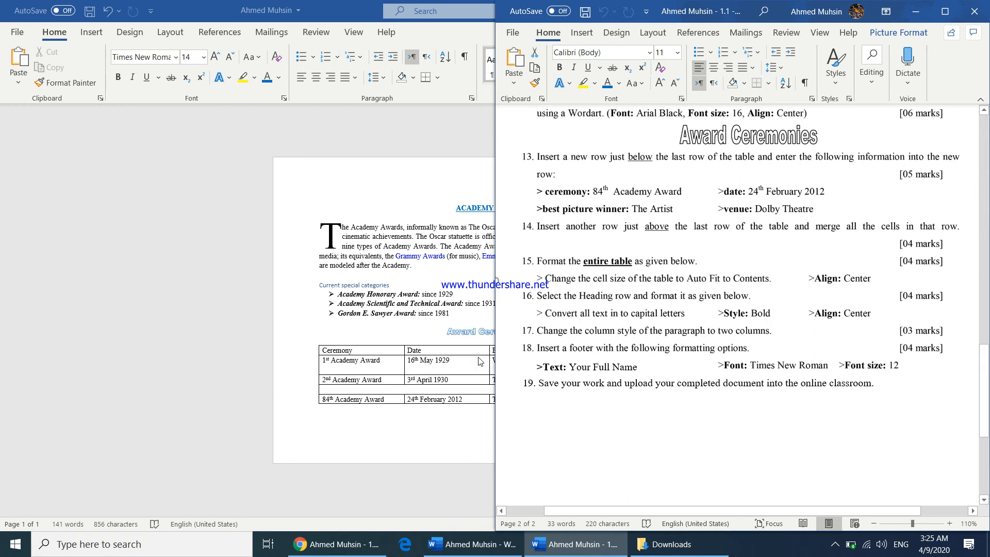
click(401, 378)
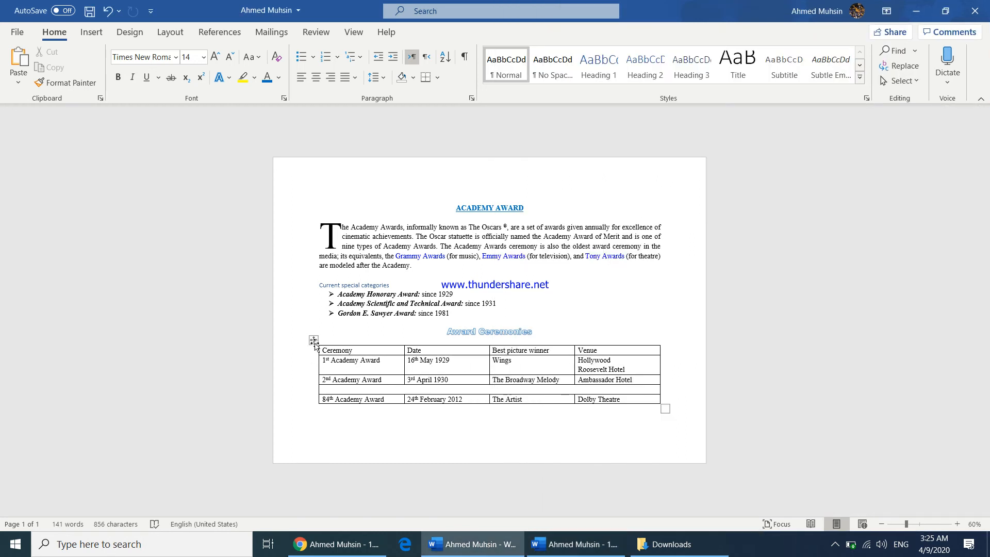
click(314, 341)
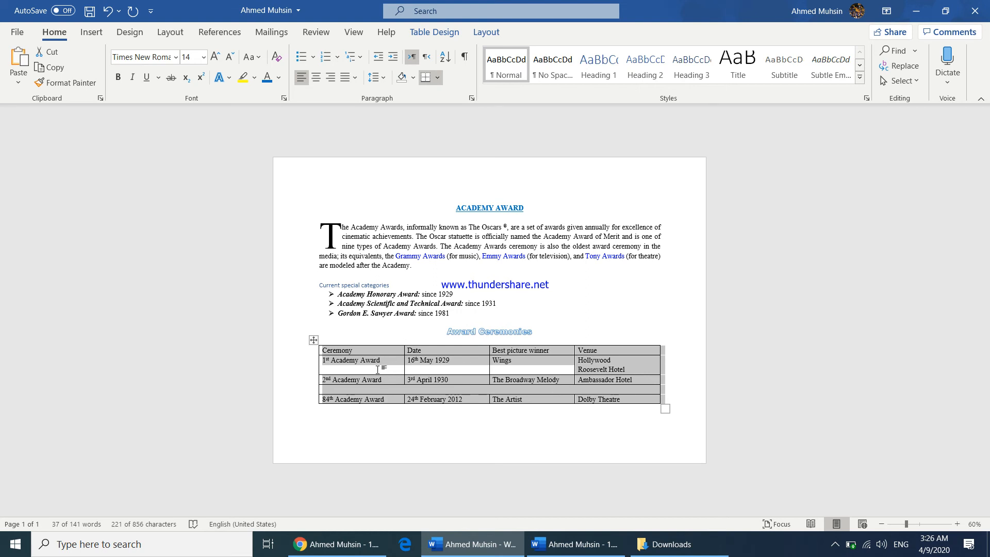
click(486, 32)
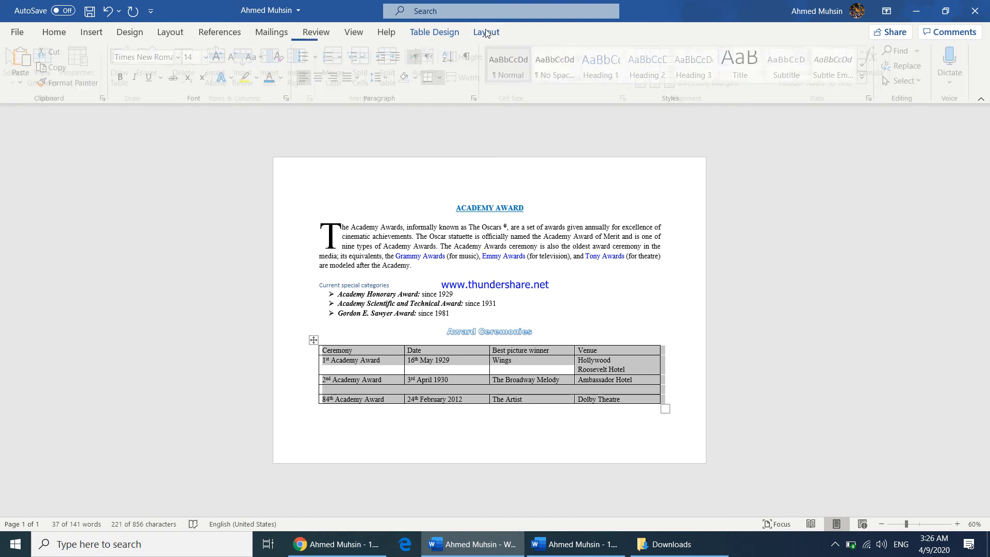
click(431, 86)
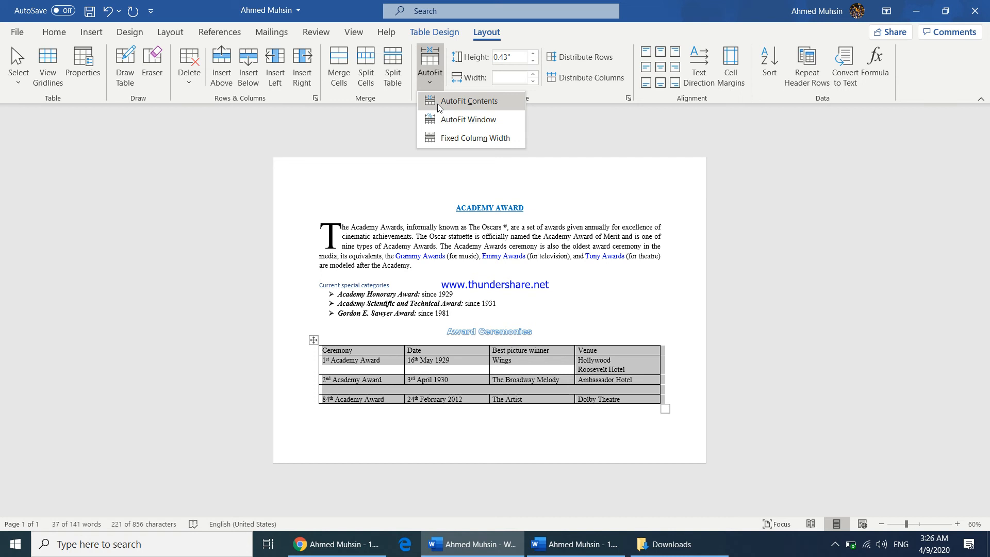
click(438, 103)
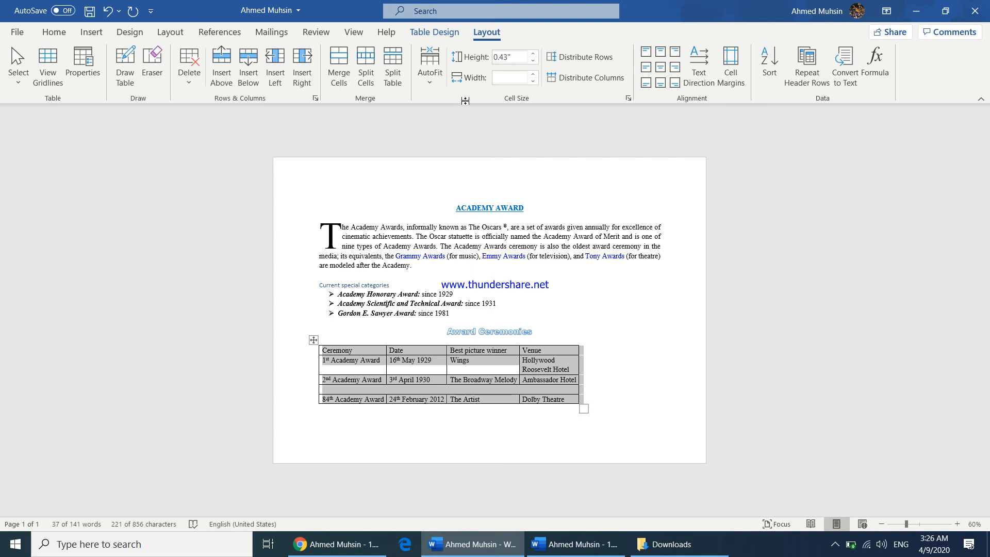
click(660, 70)
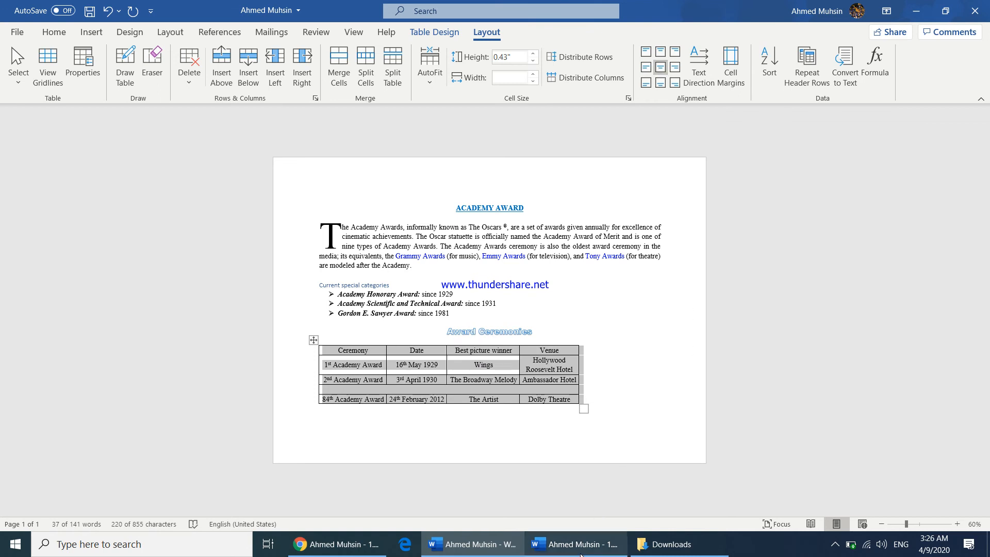
Select the table's heading row and make it bold
click(581, 554)
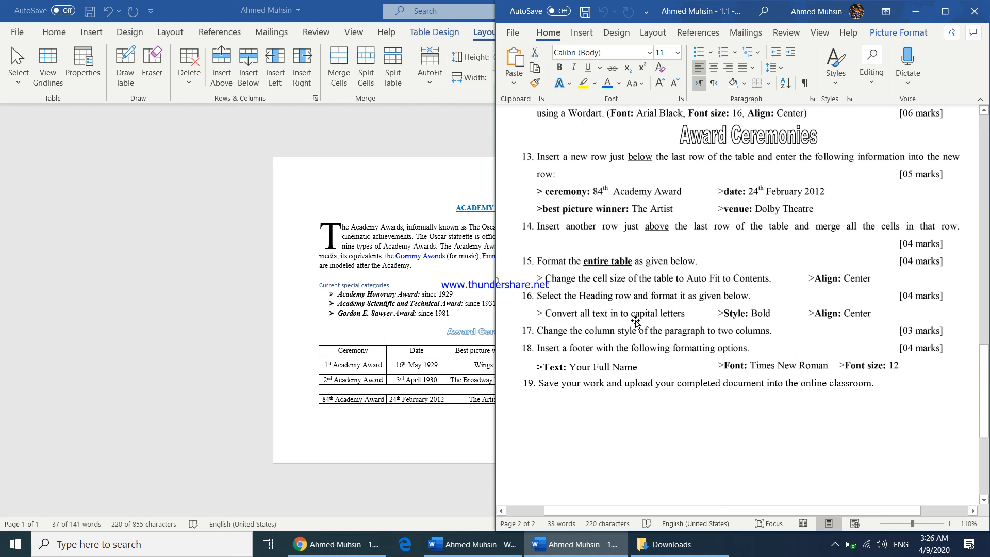
click(381, 402)
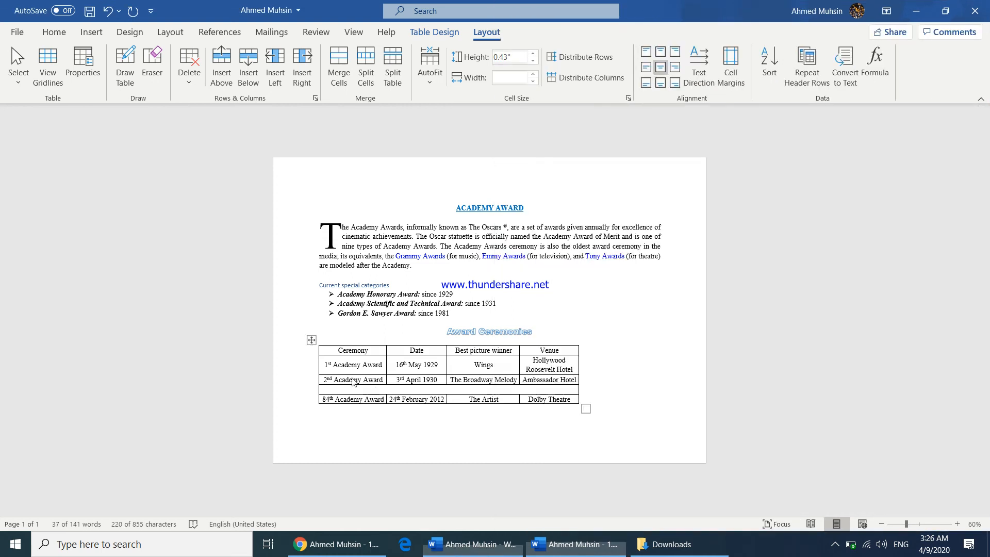
click(340, 353)
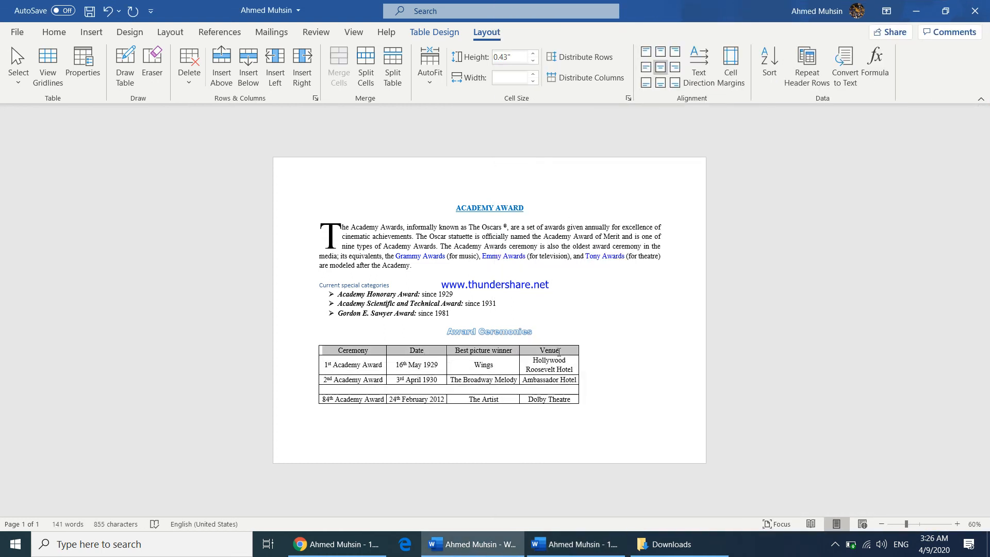
click(54, 32)
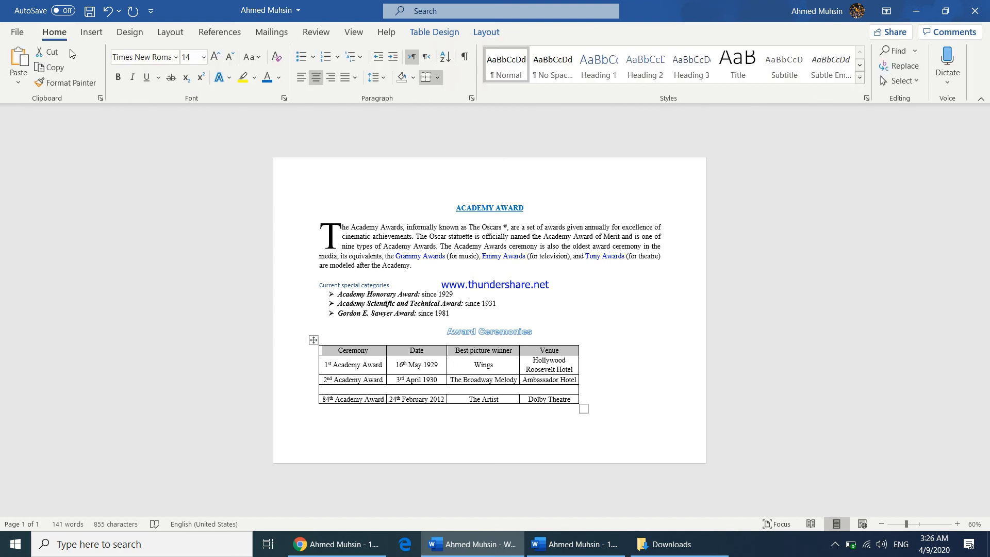
key(ctrl+b)
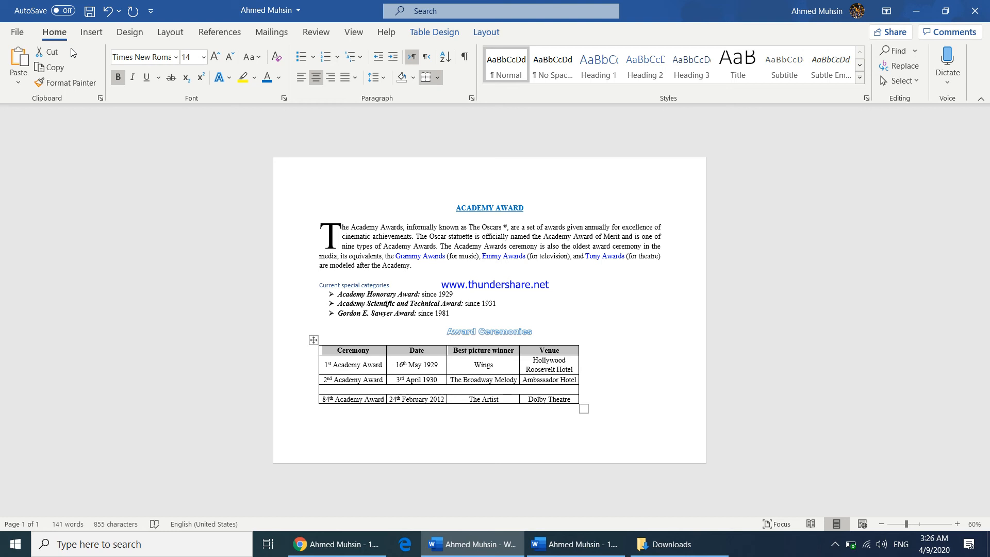
Convert the table heading row's text to uppercase and check the remaining assignment instructions
click(253, 60)
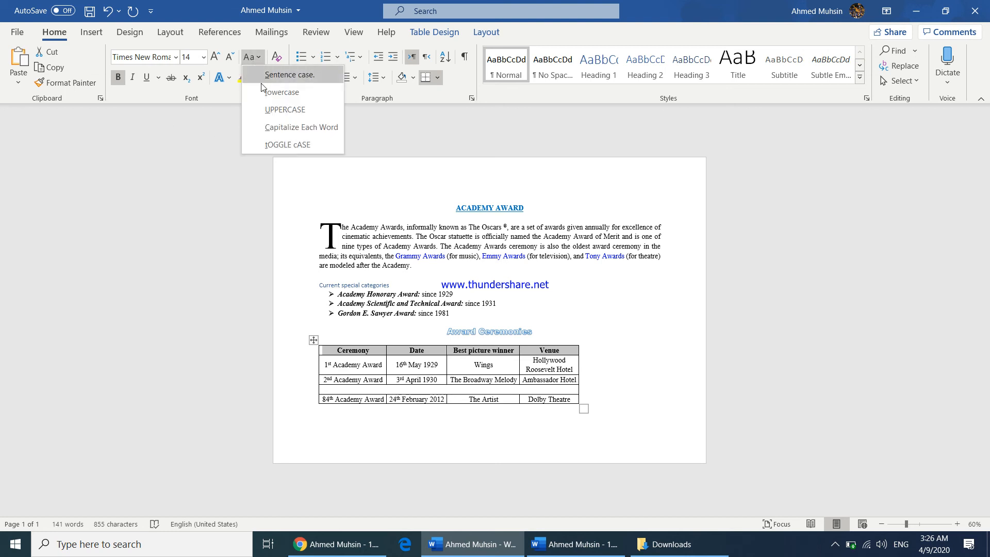
click(269, 106)
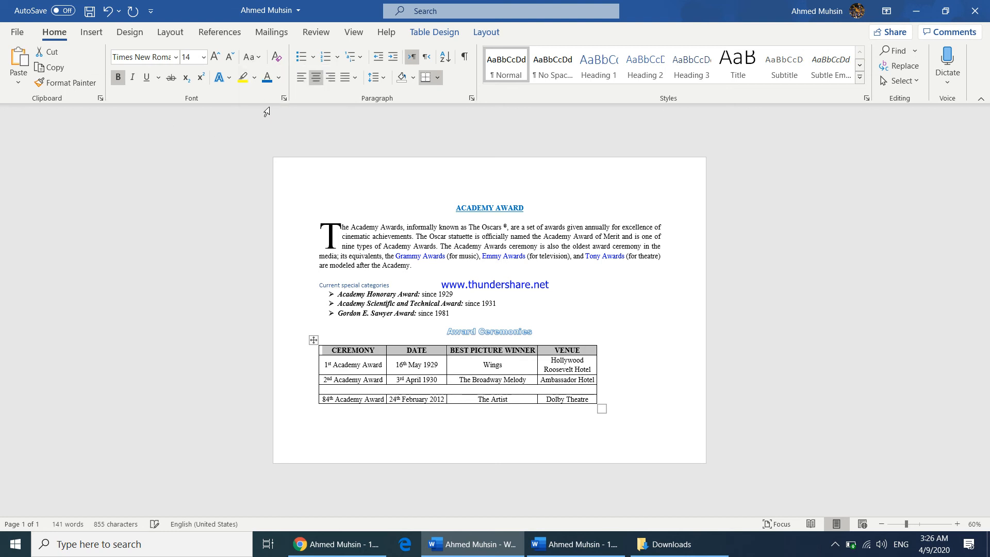
click(614, 548)
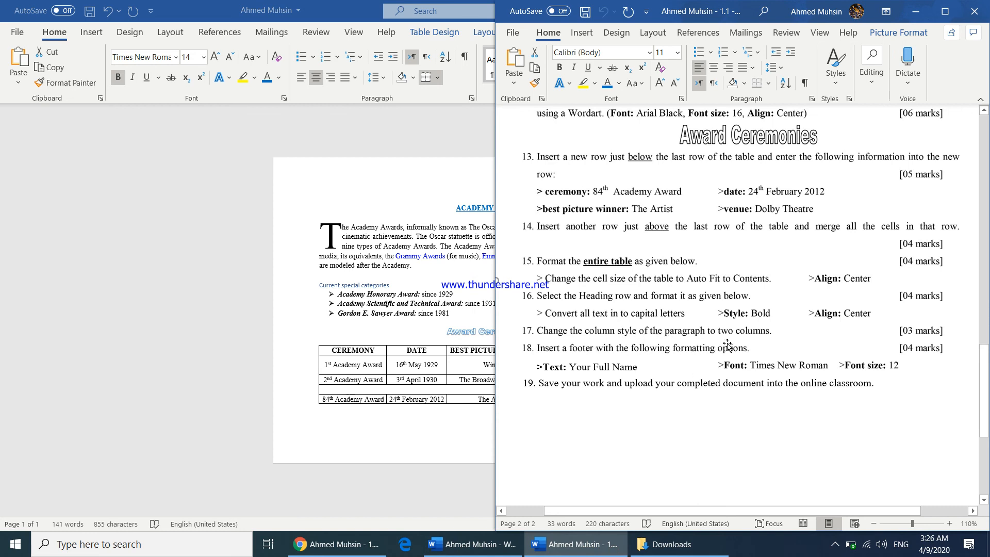
click(915, 11)
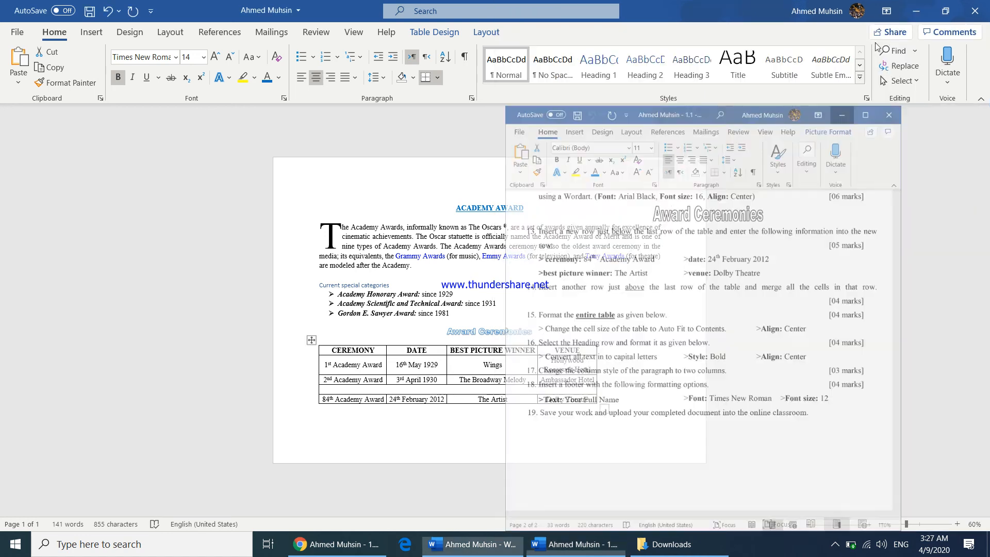
Select the heading, paragraph and bulleted list and format them into two columns
click(387, 245)
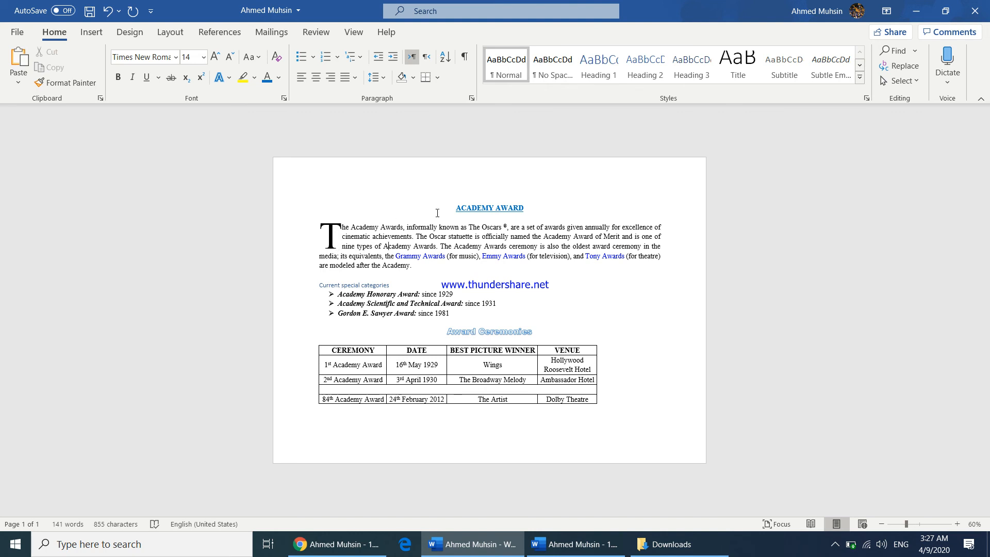
drag(465, 211, 454, 313)
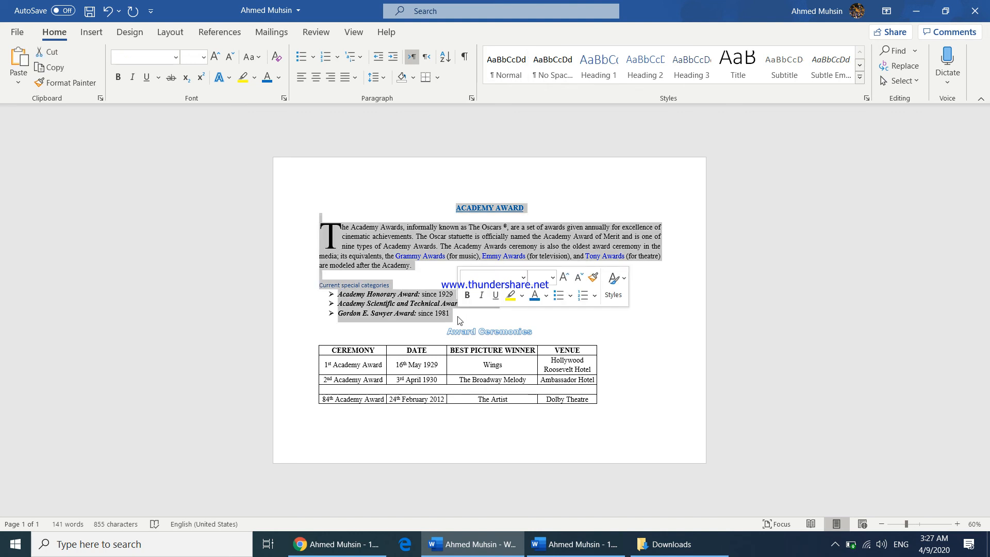
click(171, 32)
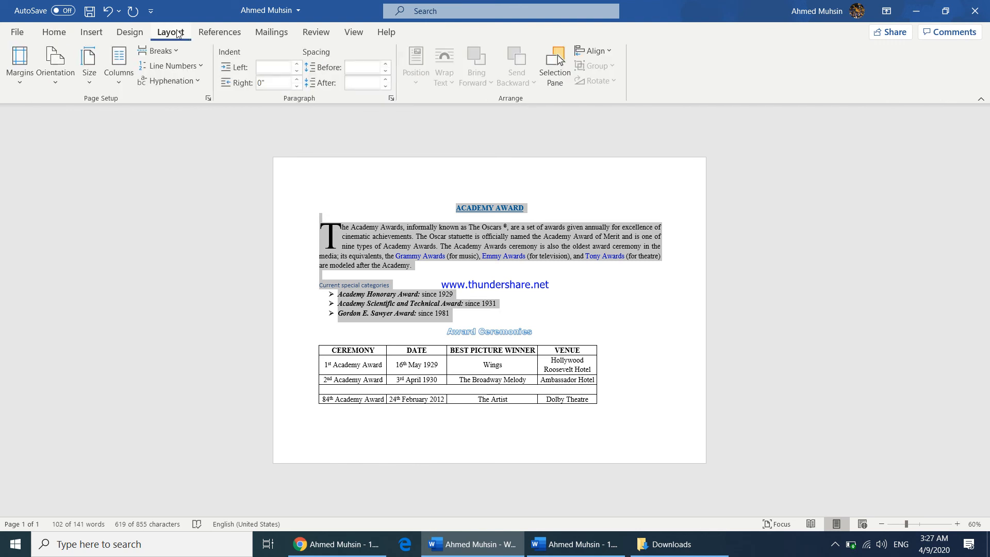
click(119, 77)
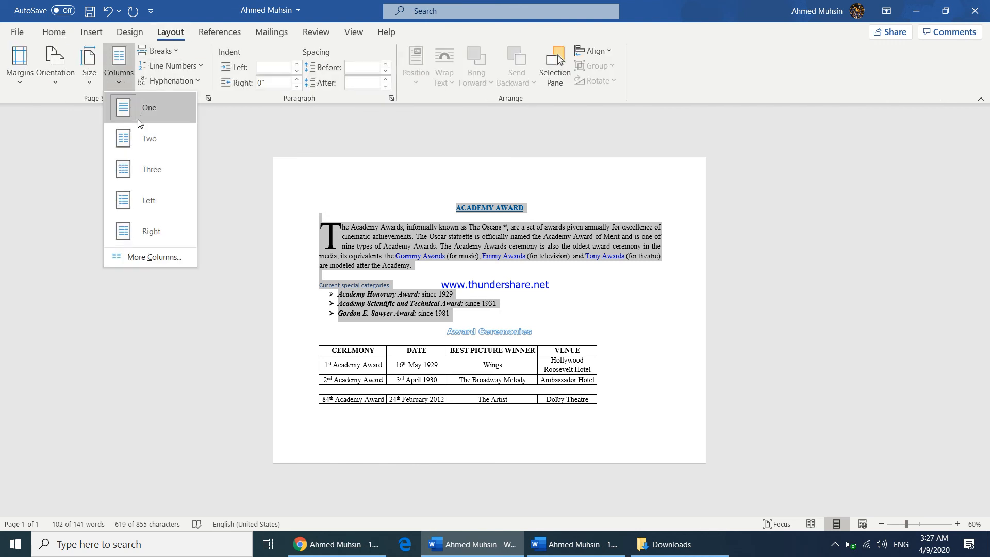
click(138, 139)
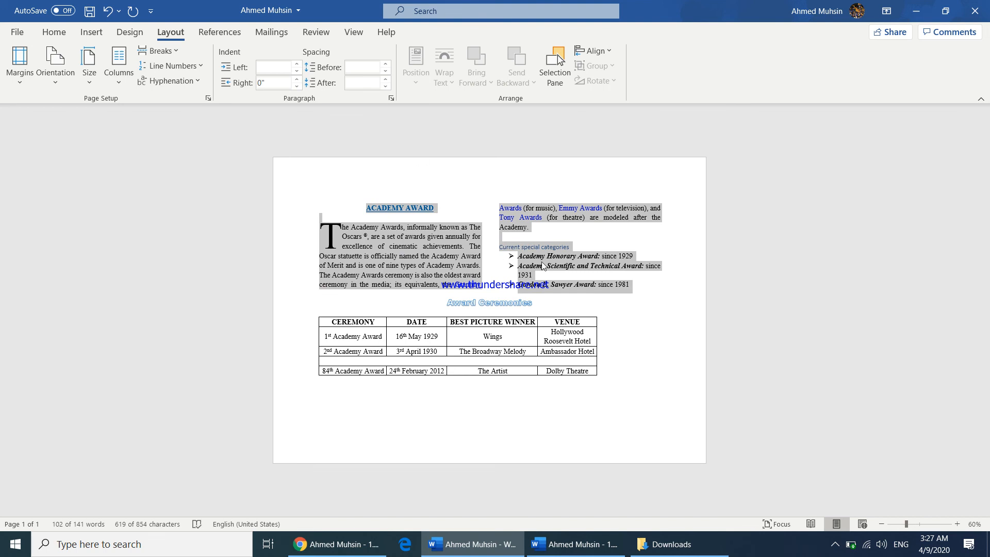
Insert a blank footer and enter your full name in it
click(592, 555)
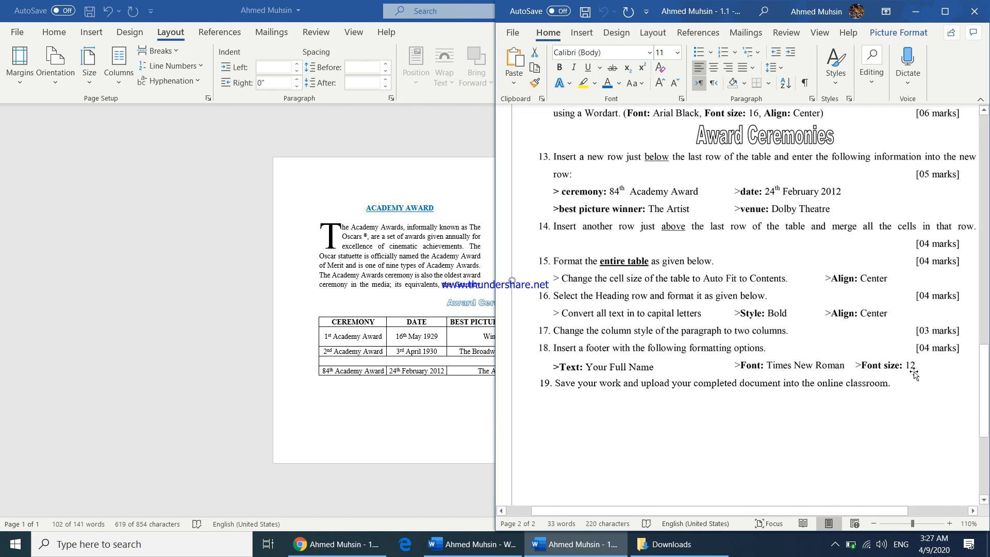
click(371, 413)
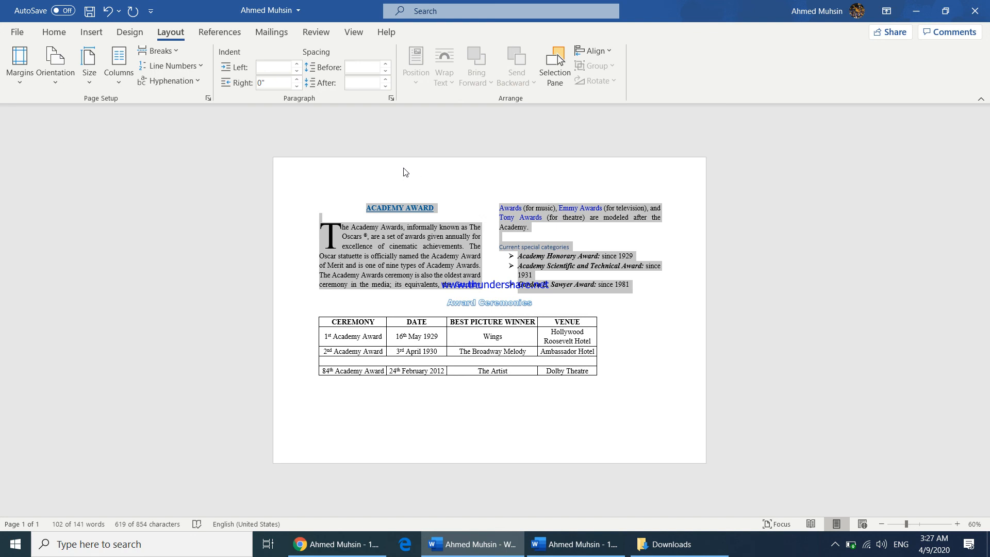
click(382, 407)
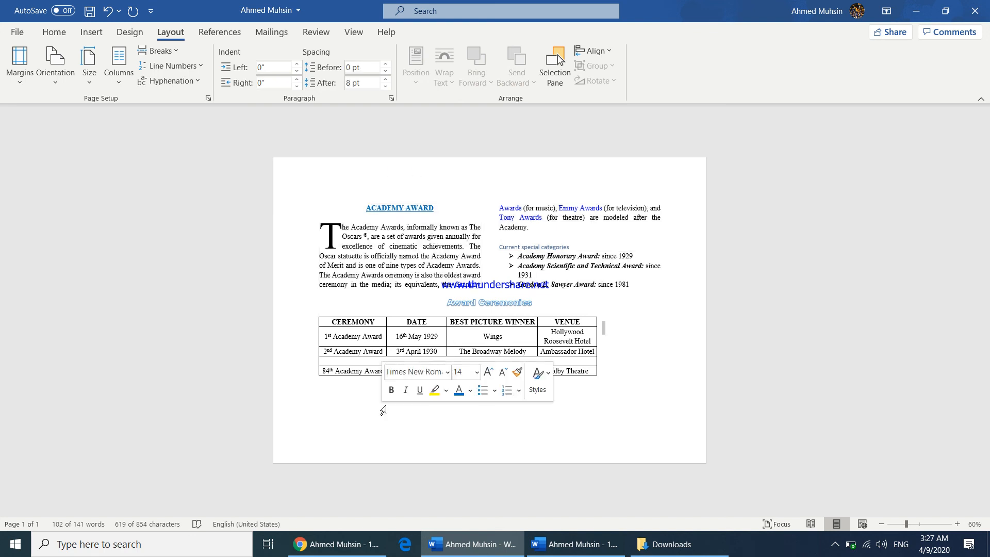
click(93, 33)
click(634, 66)
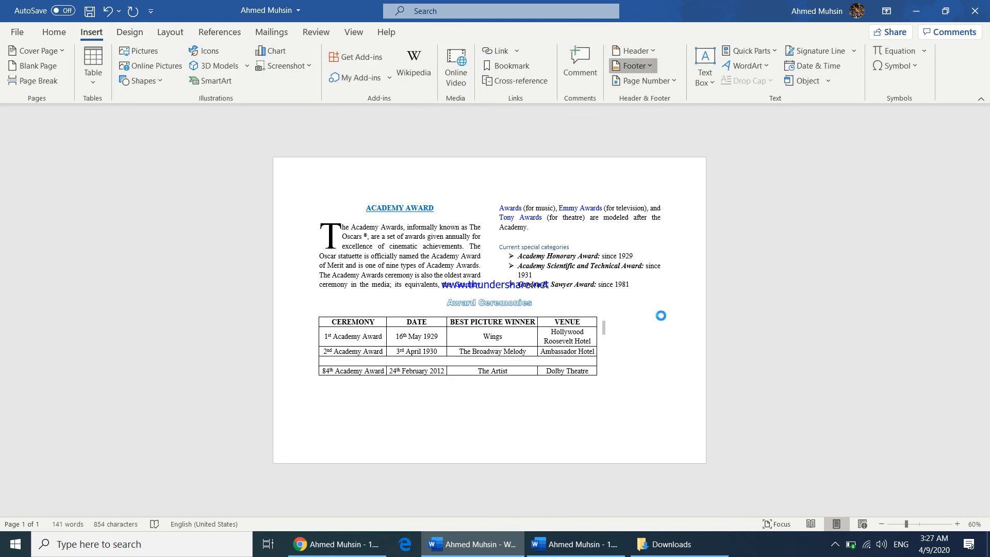
click(642, 402)
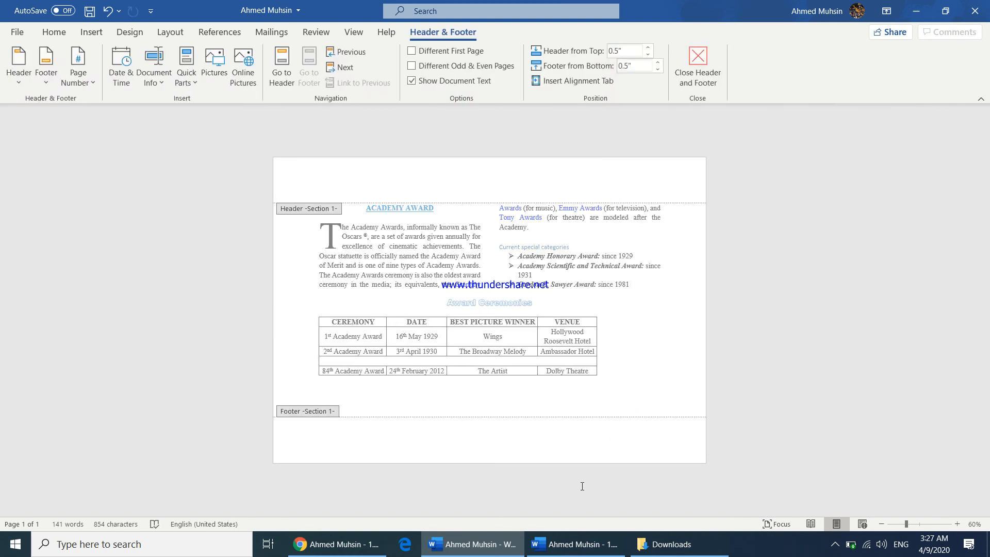
text(Ahmed Muhsin)
Set the footer text to Times New Roman font, size 12
click(575, 543)
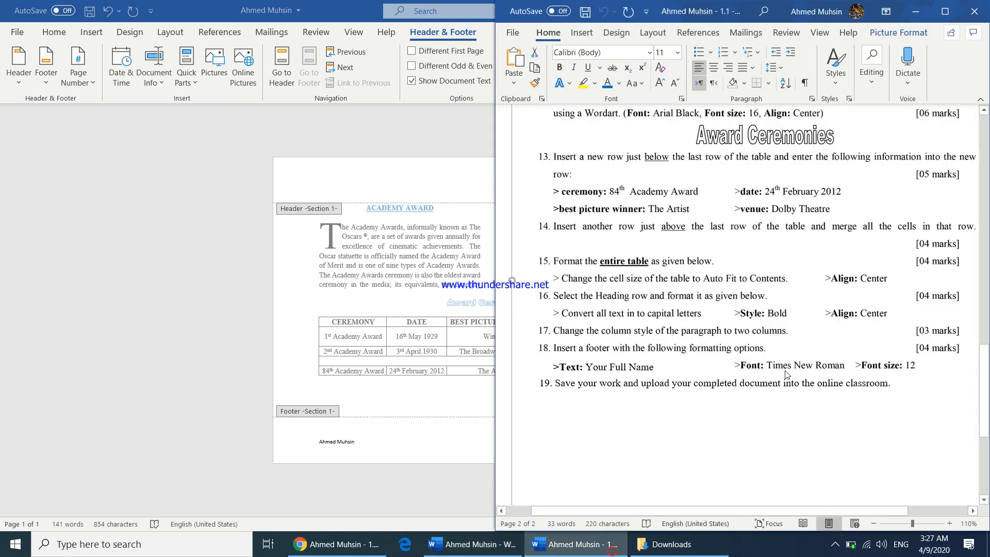
click(370, 446)
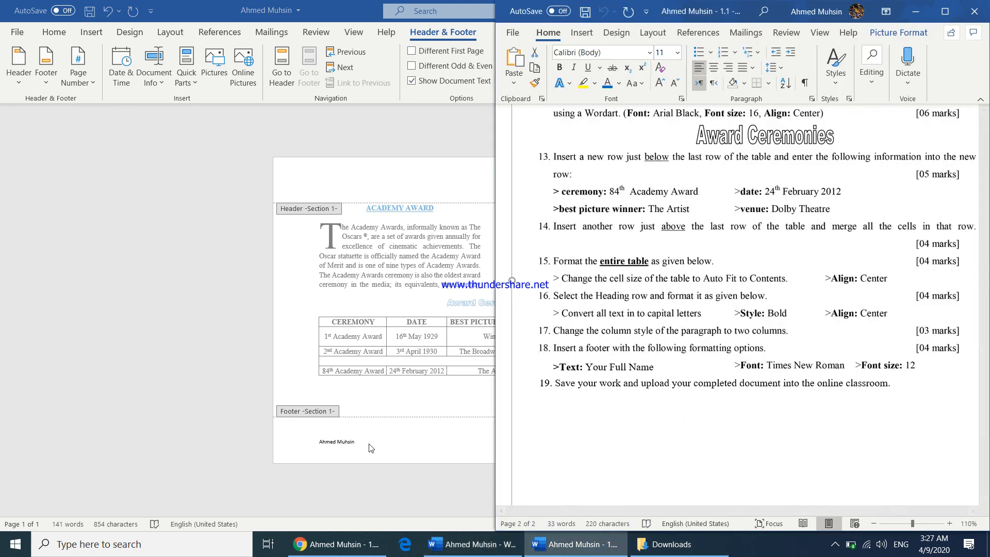
triple_click(311, 439)
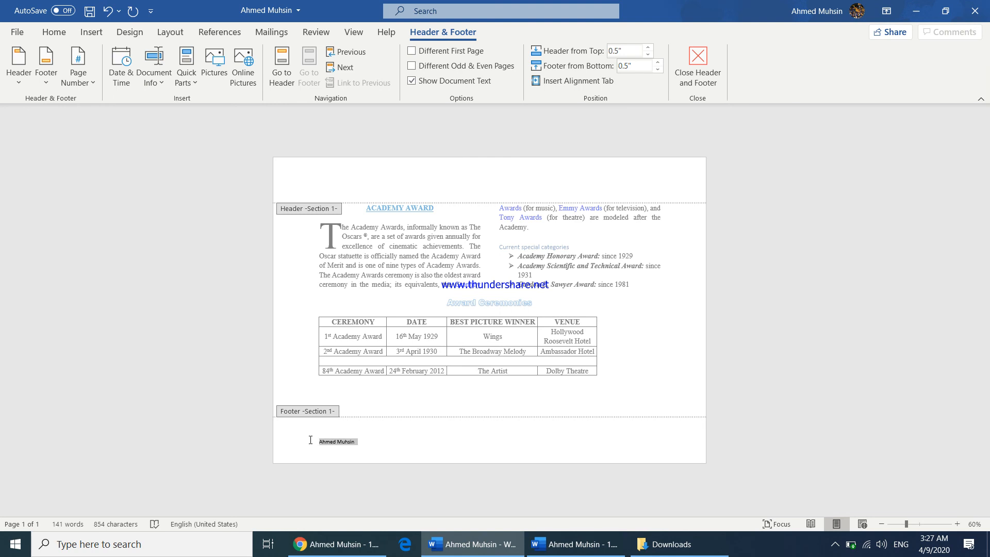
click(67, 35)
click(133, 56)
text(Times New Roman)
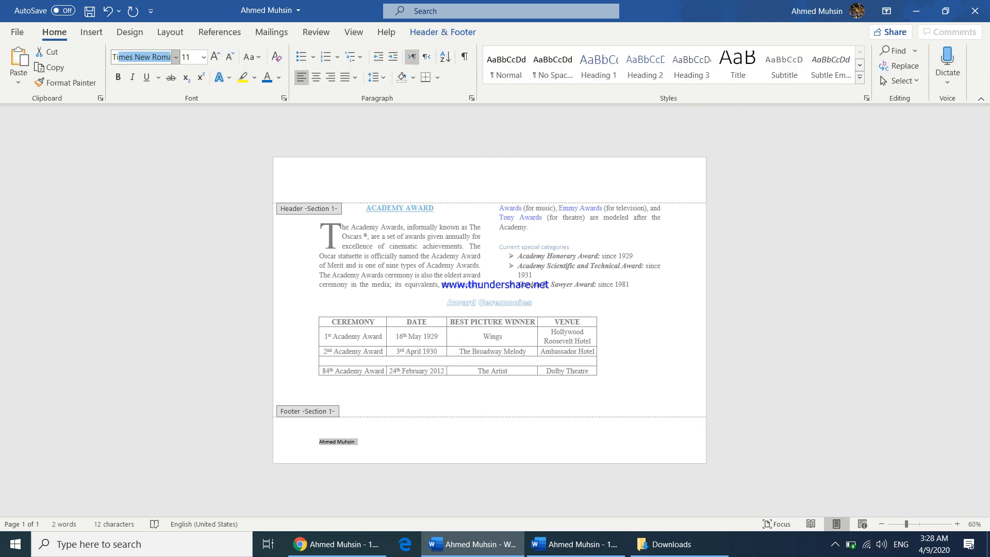
key(Return)
click(217, 58)
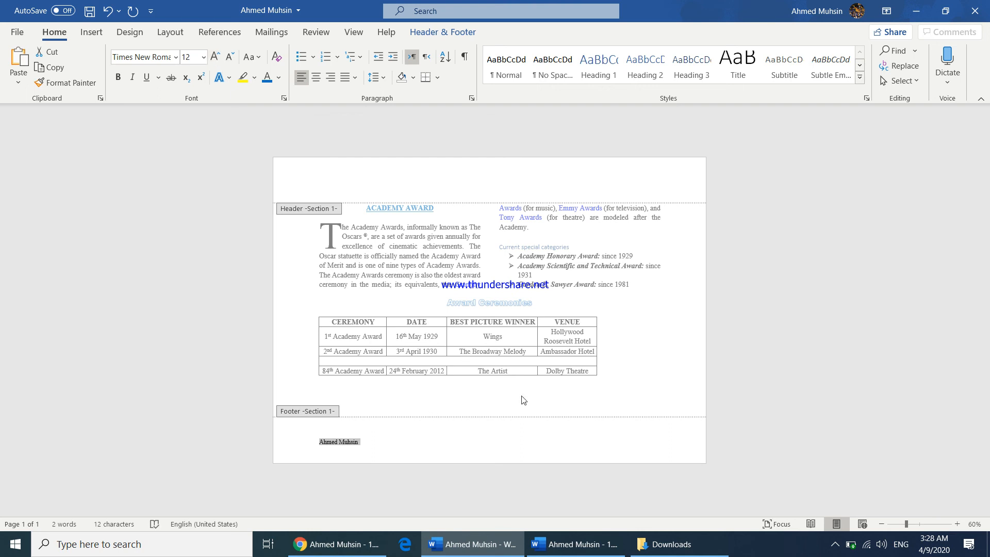
Close the footer editing and save the document
click(442, 32)
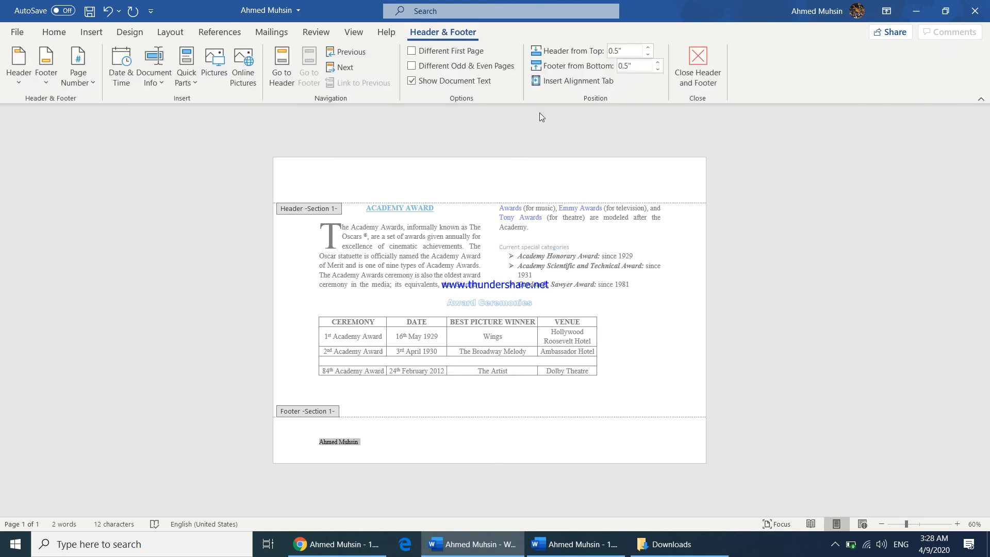
click(687, 73)
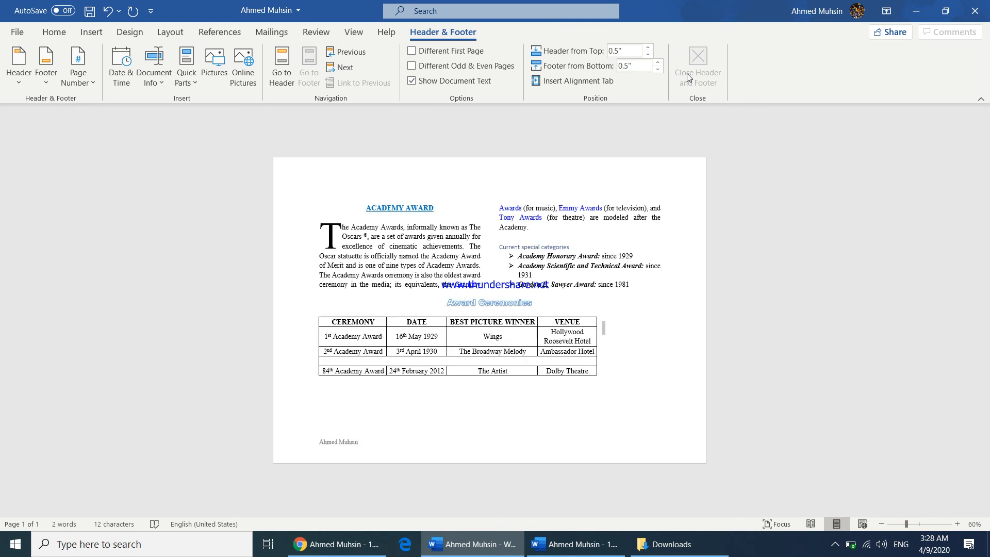
click(575, 544)
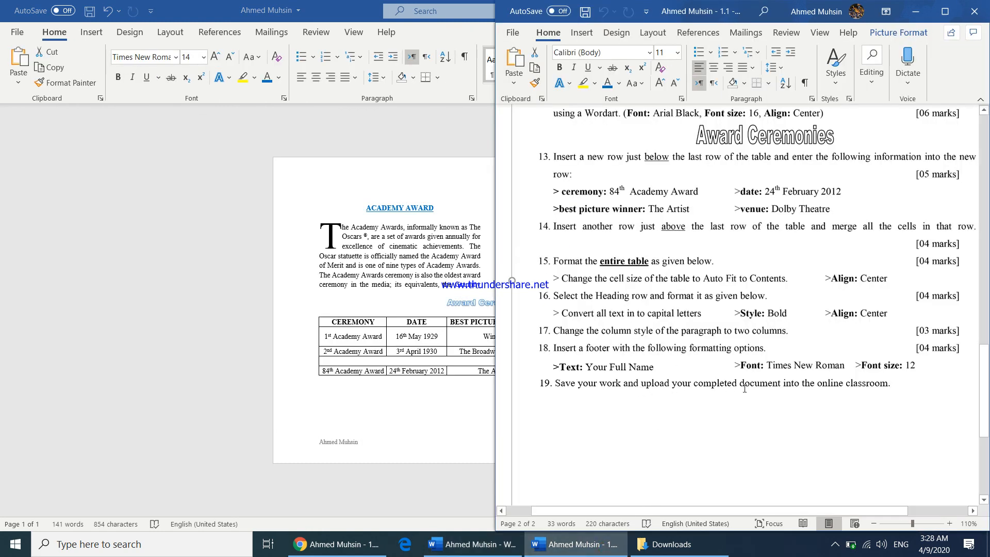
click(430, 338)
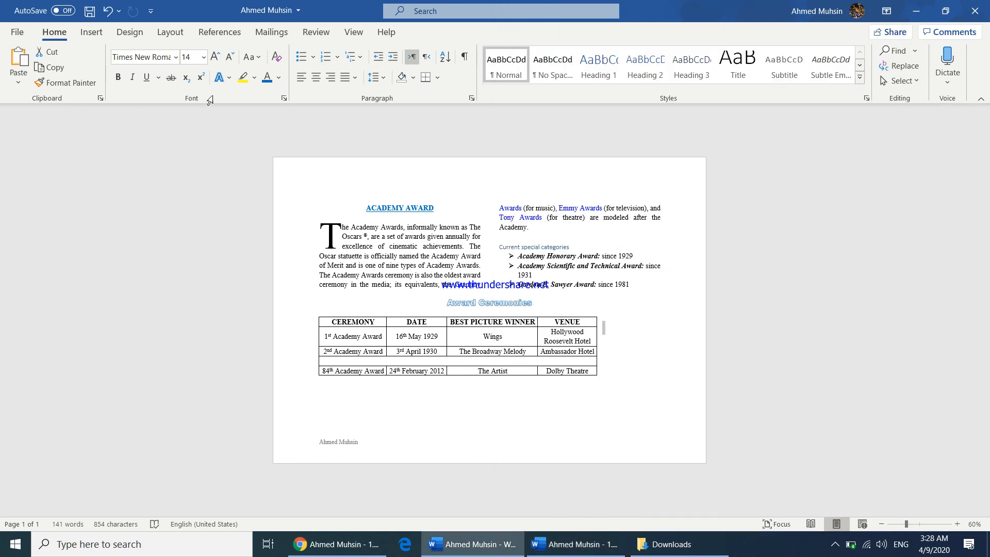
click(89, 11)
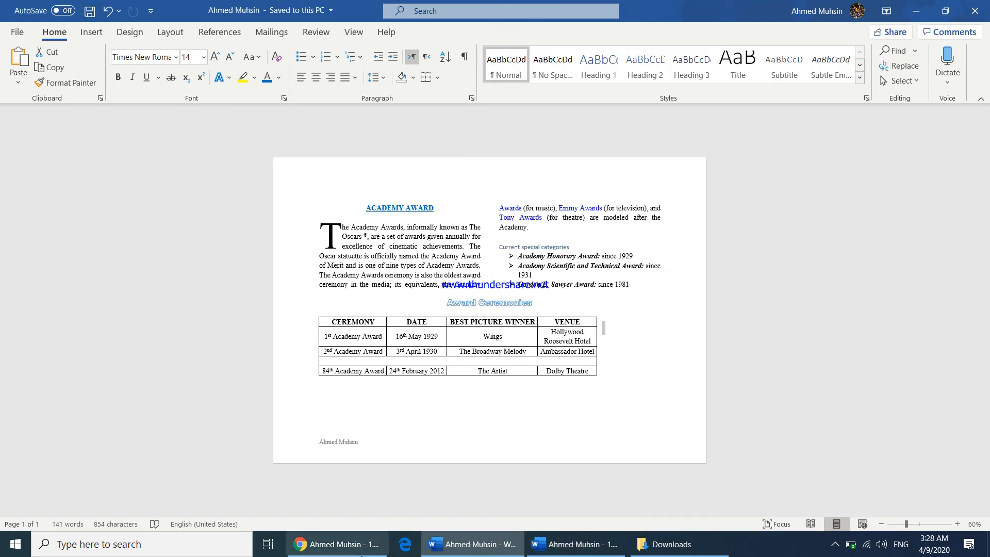
Switch to Chrome and open the 1.1a Activity - Formatting a Word Document assignment in Google Classroom
click(356, 545)
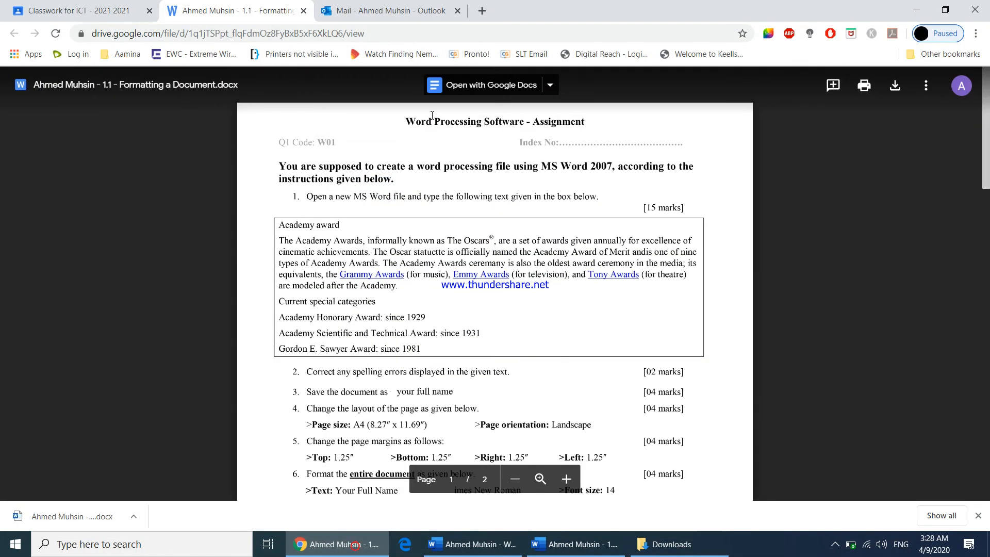
click(303, 11)
click(109, 11)
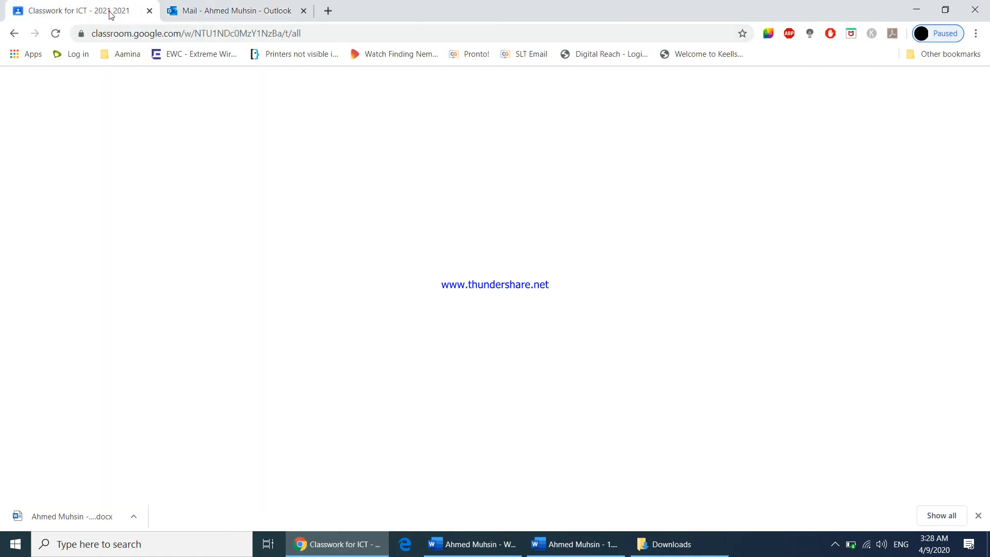
click(20, 85)
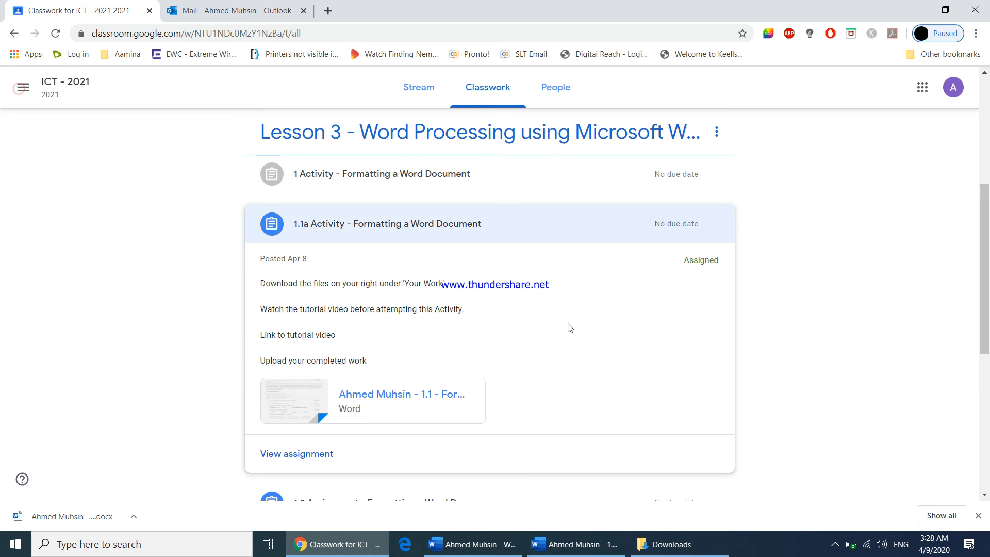
click(318, 453)
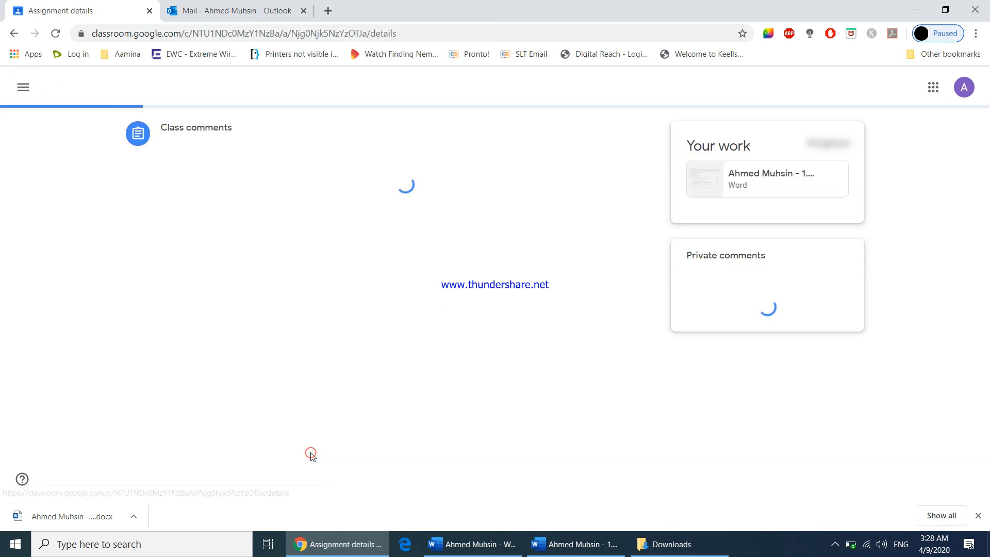
Add the saved Word document from the Desktop to the assignment's work through Google Drive upload
click(765, 226)
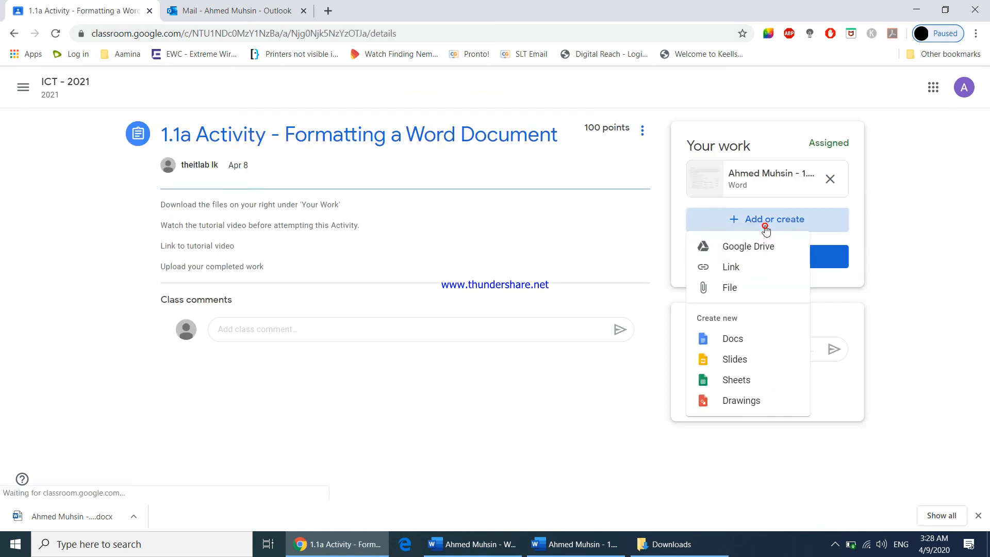
click(739, 296)
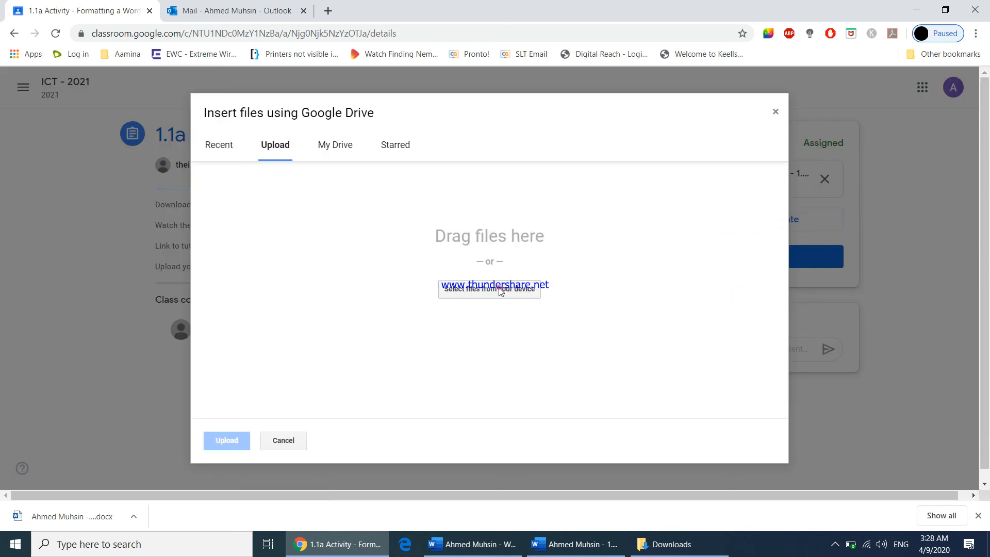
click(499, 290)
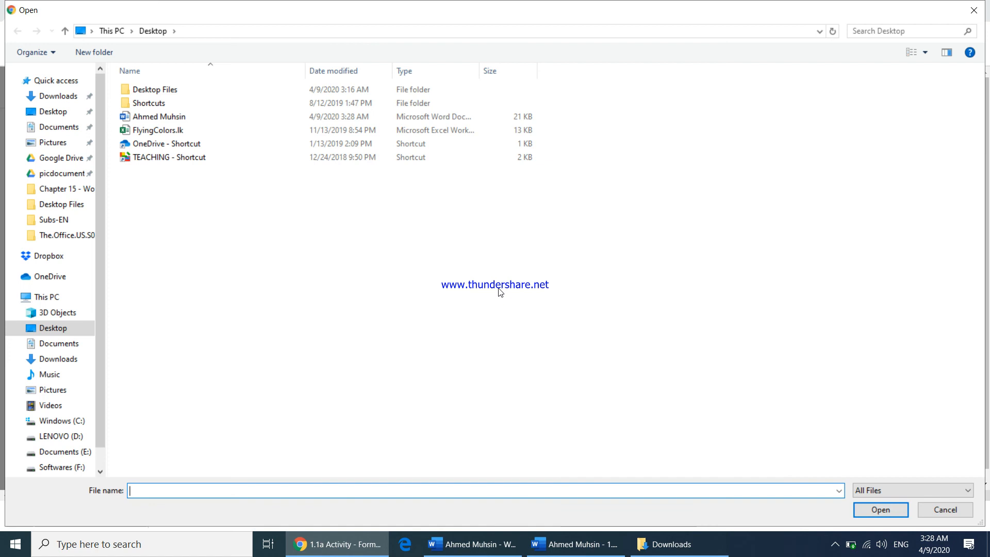
click(147, 120)
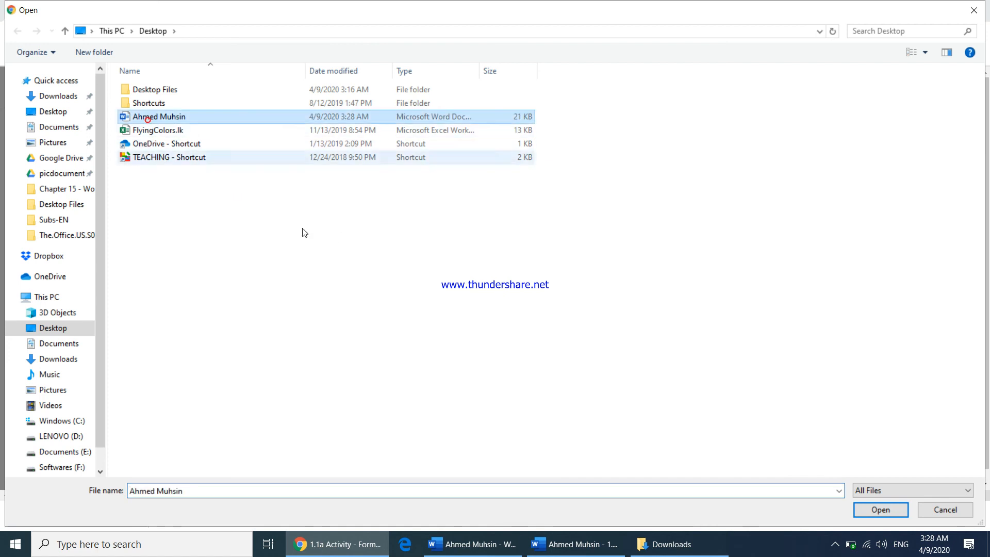
click(876, 511)
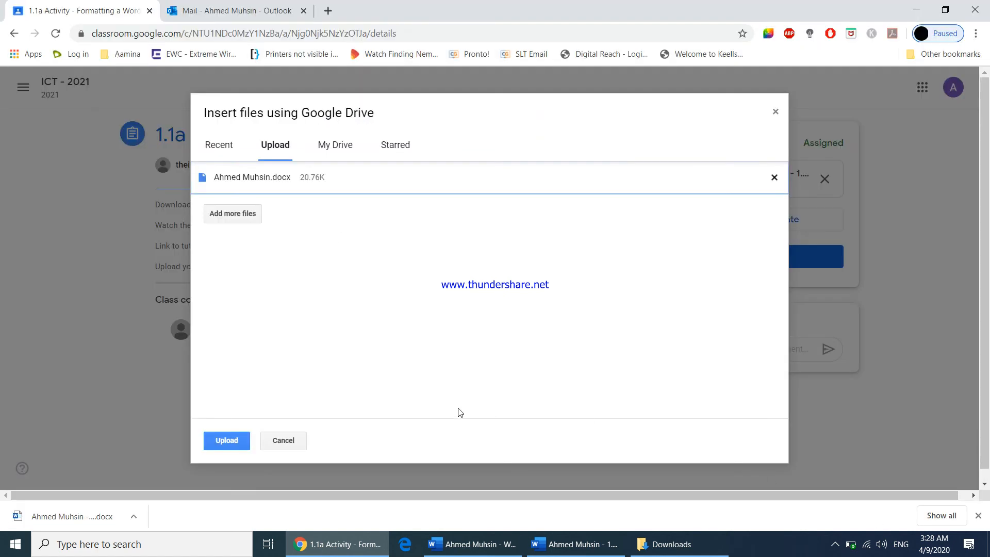
click(238, 443)
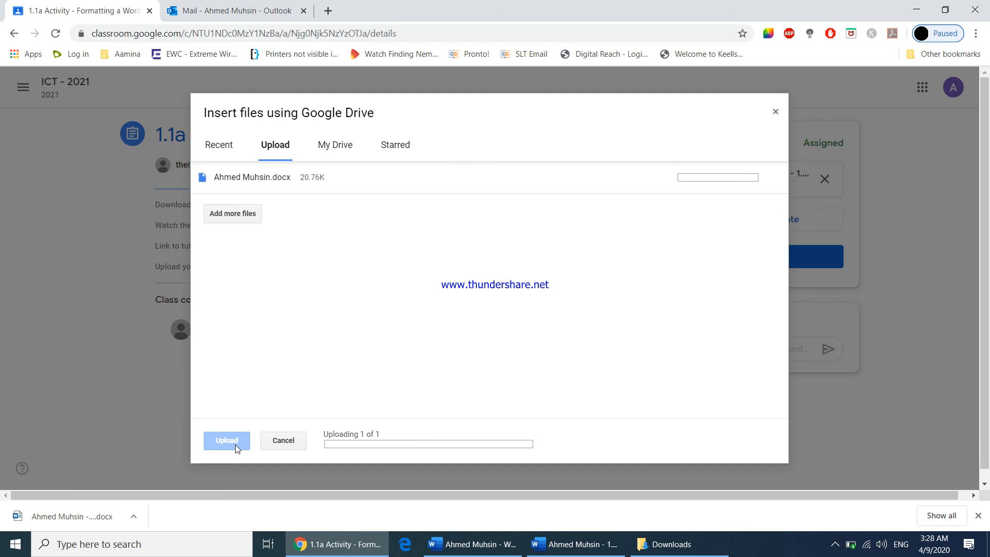